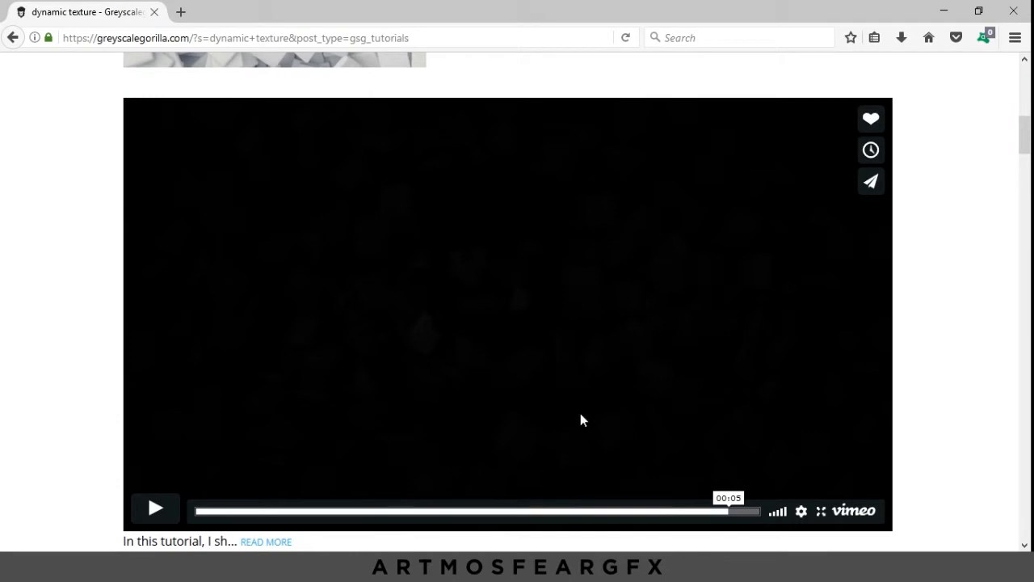
Step: Play the video embedded in the dynamic texture tutorial search results
{"action": "left_click", "coordinate": [155, 507]}
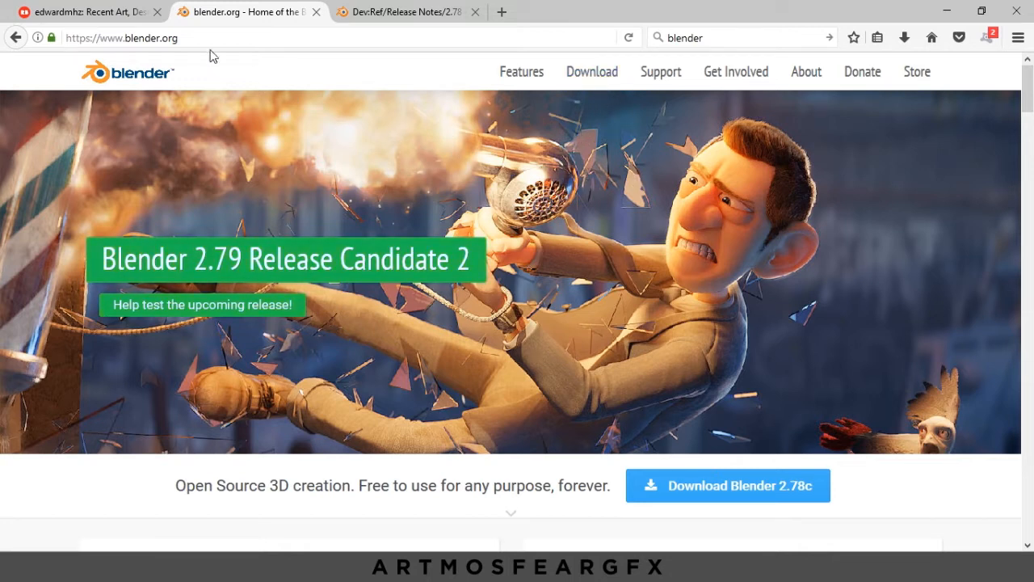
Step: Open the Blender website's download section and examine the list of latest experimental builds
{"action": "left_click", "coordinate": [579, 86]}
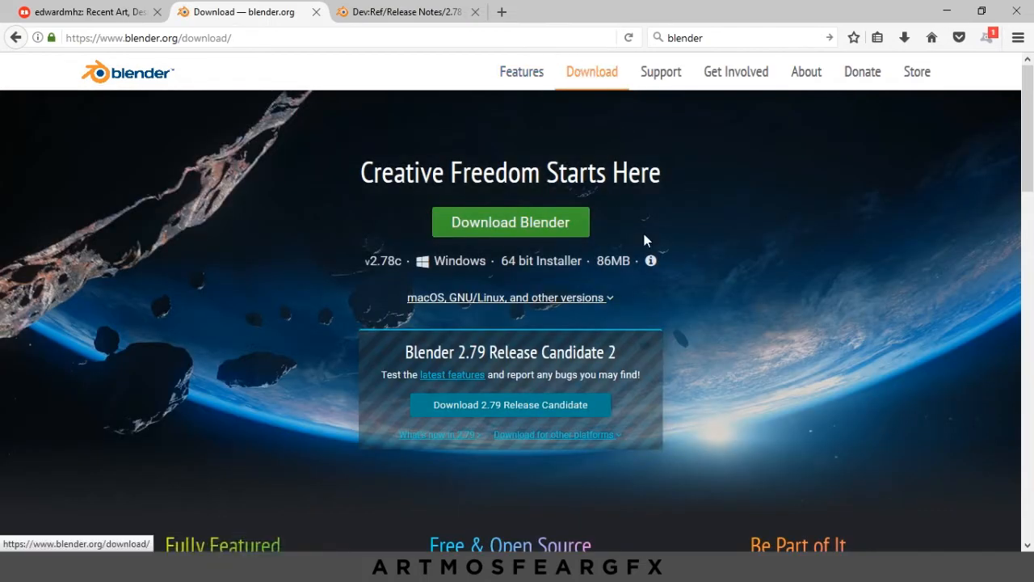
{"action": "scroll", "coordinate": [695, 241], "scroll_direction": "down", "scroll_amount": 1}
{"action": "scroll", "coordinate": [694, 241], "scroll_direction": "down", "scroll_amount": 10}
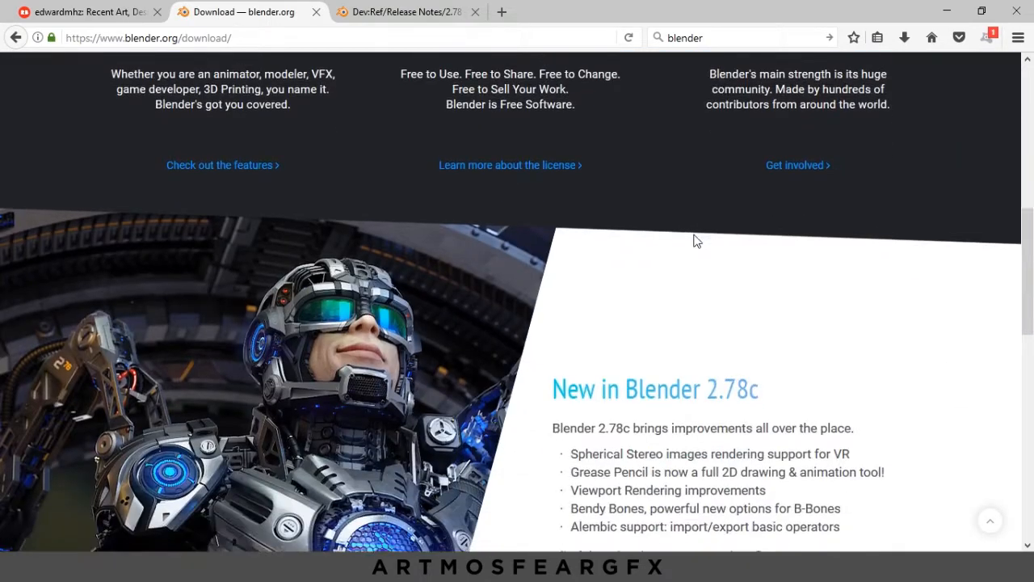
{"action": "scroll", "coordinate": [695, 241], "scroll_direction": "down", "scroll_amount": 3}
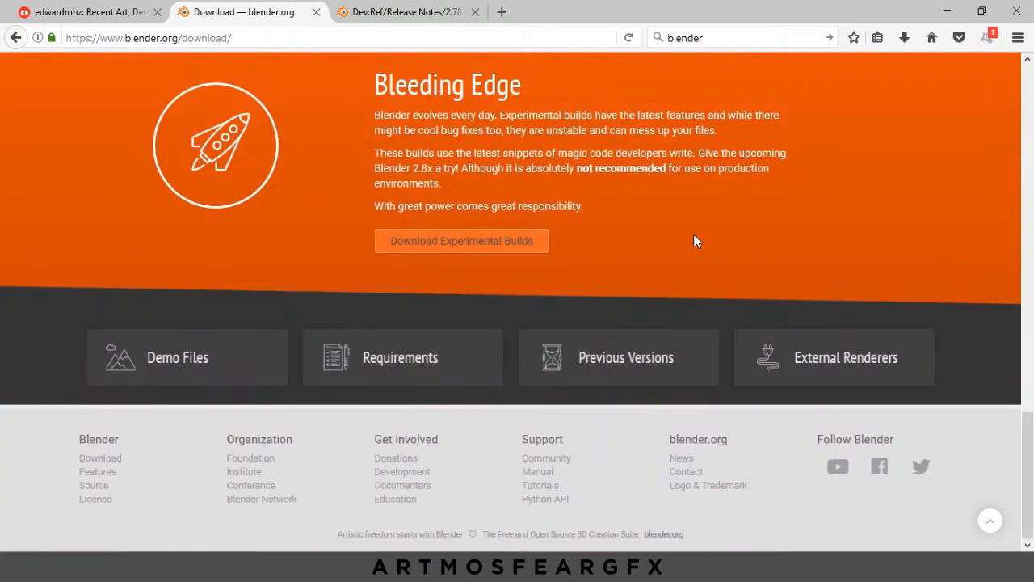
{"action": "left_click", "coordinate": [541, 251]}
{"action": "left_click", "coordinate": [498, 247]}
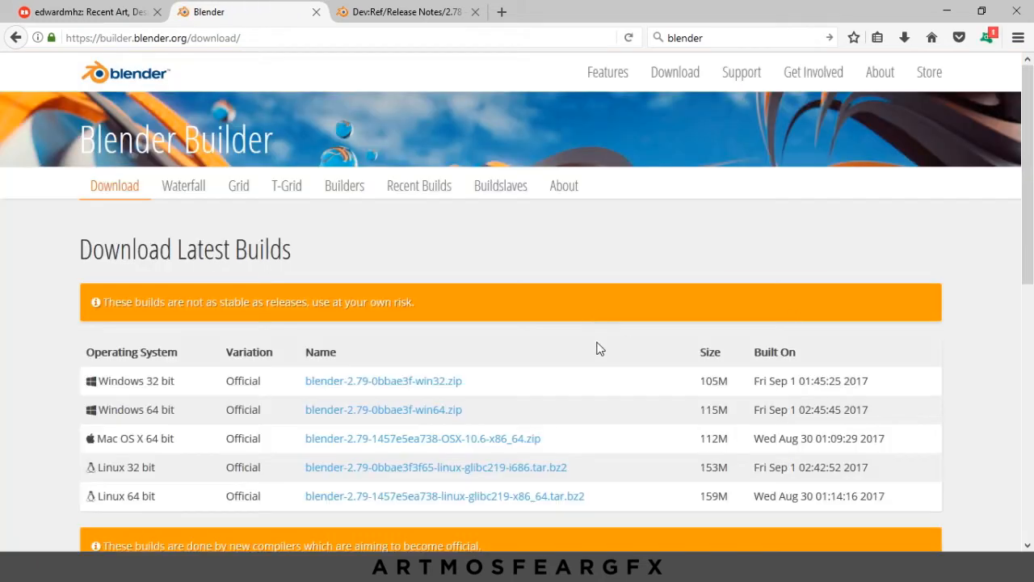
{"action": "scroll", "coordinate": [590, 351], "scroll_direction": "down", "scroll_amount": 2}
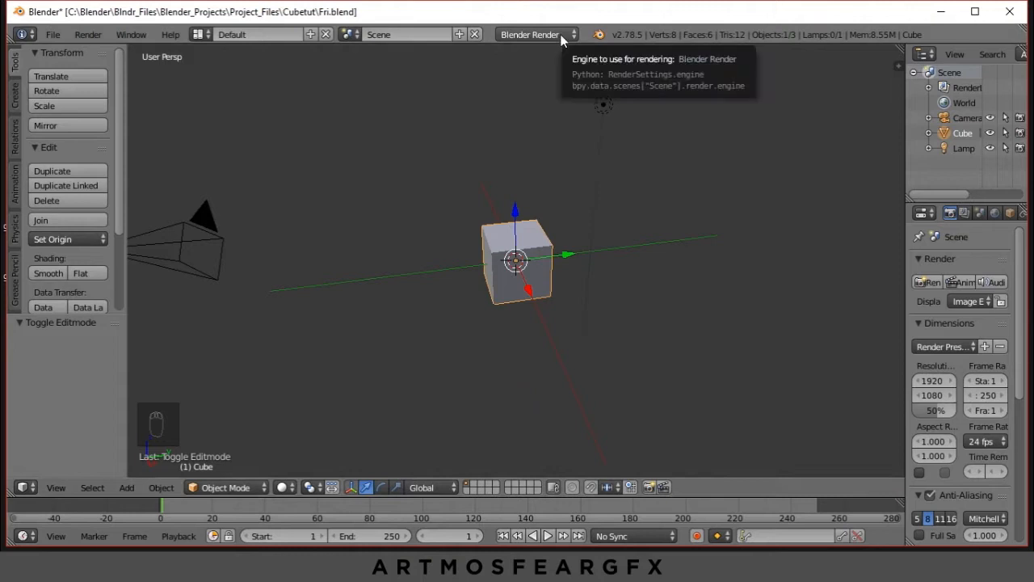
Step: Set the scene's render engine to Cycles Render
{"action": "left_click", "coordinate": [560, 34]}
{"action": "left_click", "coordinate": [568, 84]}
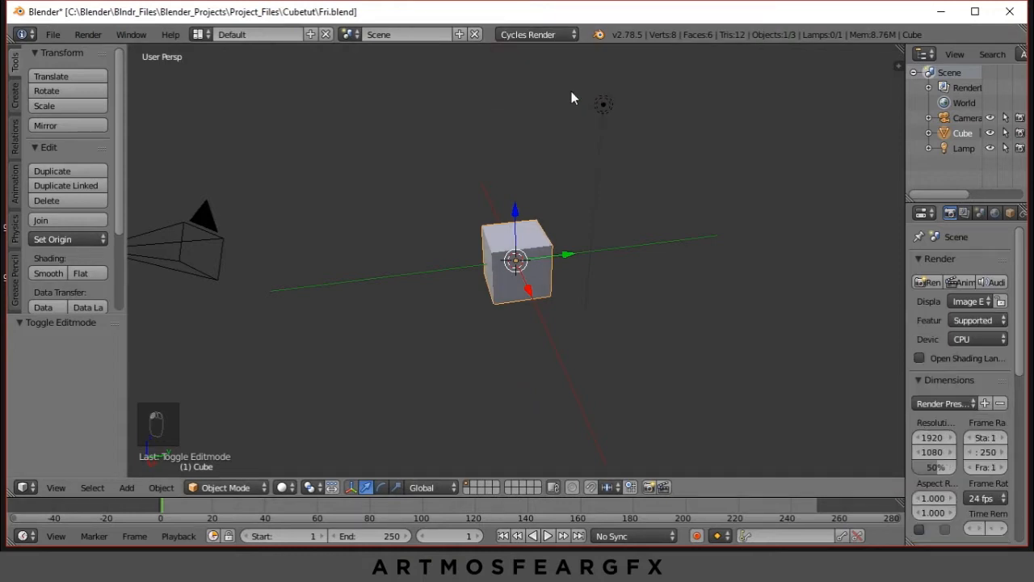
{"action": "middle_click_drag", "start_coordinate": [671, 260], "coordinate": [615, 269]}
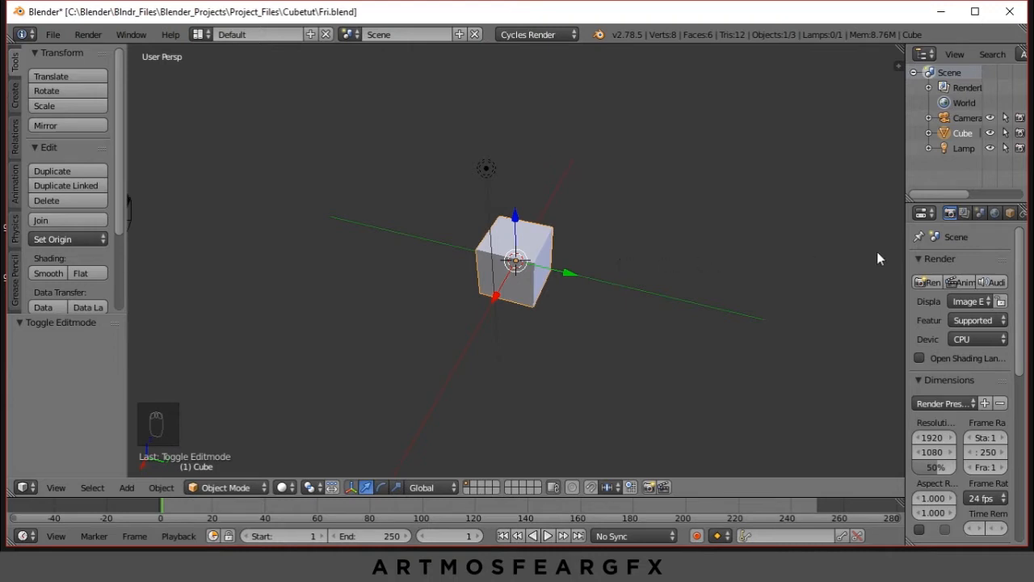
Step: Widen the Outliner and Properties column, split the Properties area in two, and make its upper part a UV/Image Editor
{"action": "left_click_drag", "start_coordinate": [905, 242], "coordinate": [753, 242]}
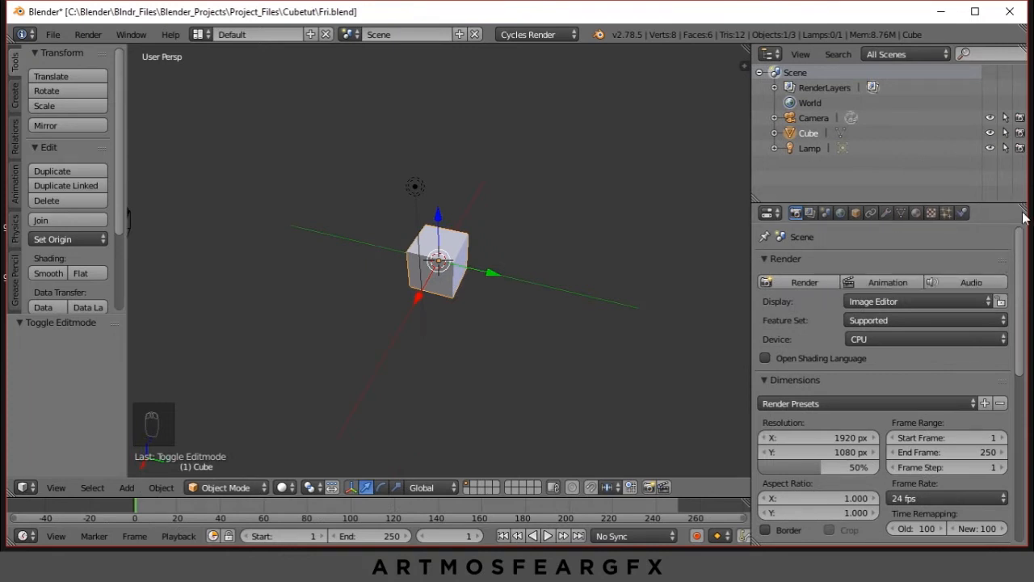
{"action": "left_click_drag", "start_coordinate": [1019, 218], "coordinate": [1000, 429]}
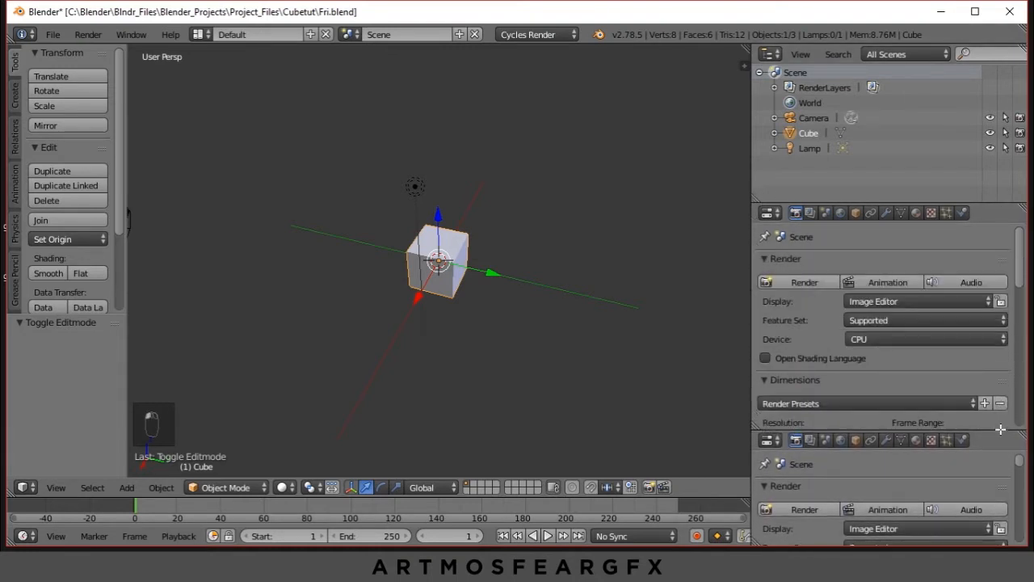
{"action": "left_click", "coordinate": [768, 213]}
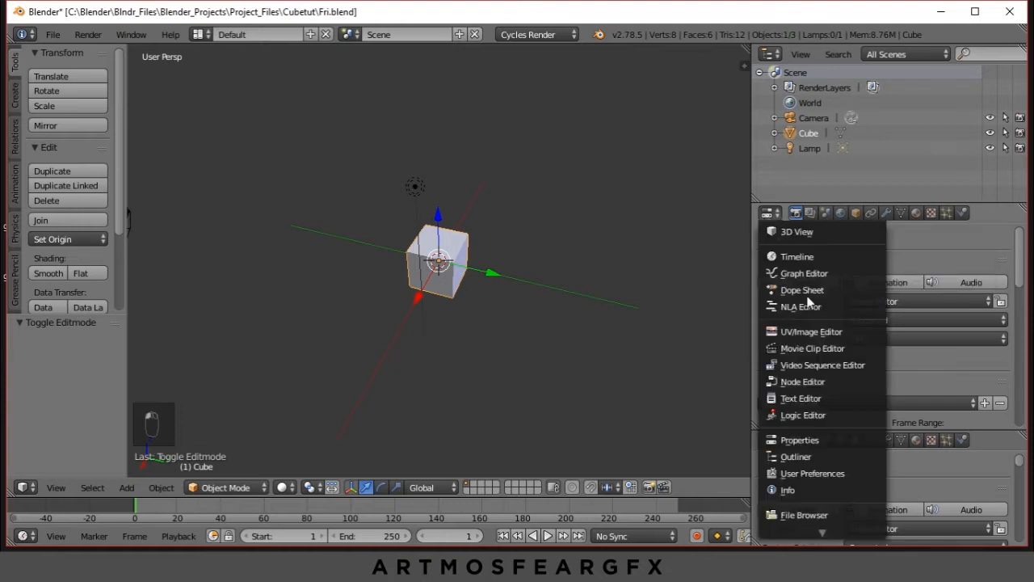
{"action": "left_click", "coordinate": [845, 331]}
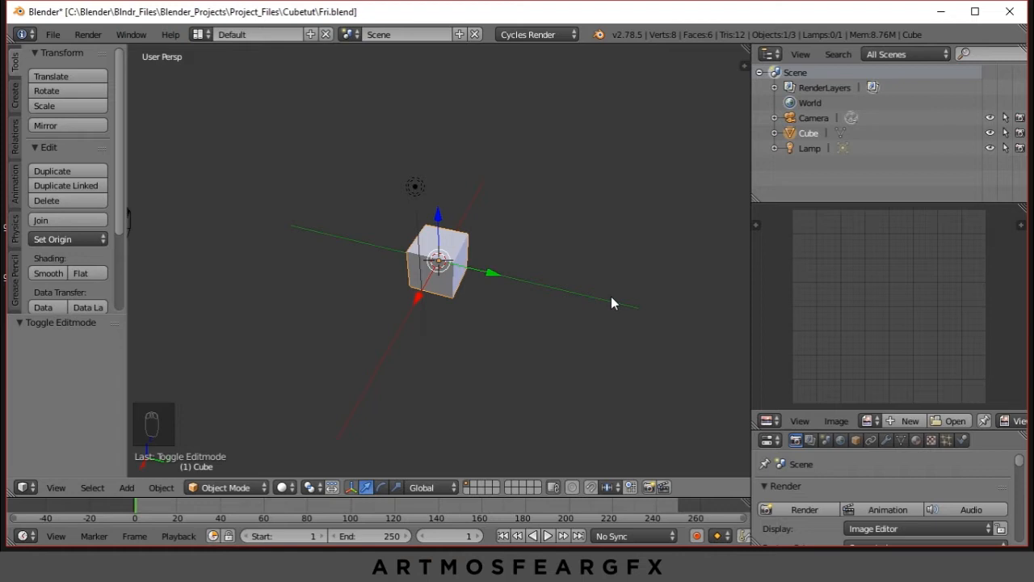
Step: Enter Edit Mode on the cube and unwrap all its faces with Smart UV Project, using an angle limit of 66
{"action": "key", "text": "Tab"}
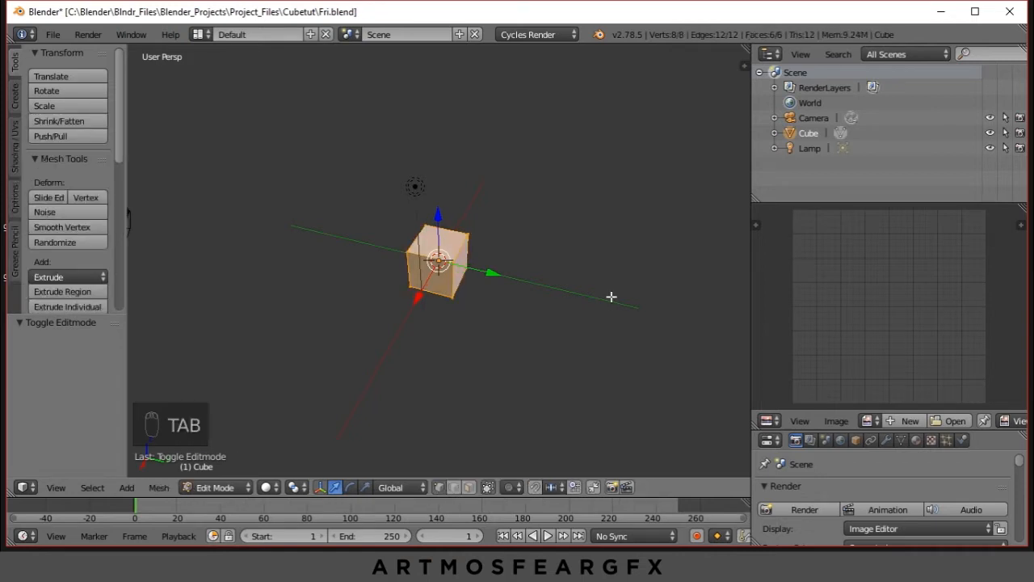
{"action": "middle_click_drag", "start_coordinate": [619, 307], "coordinate": [370, 295]}
{"action": "middle_click_drag", "start_coordinate": [460, 288], "coordinate": [474, 291]}
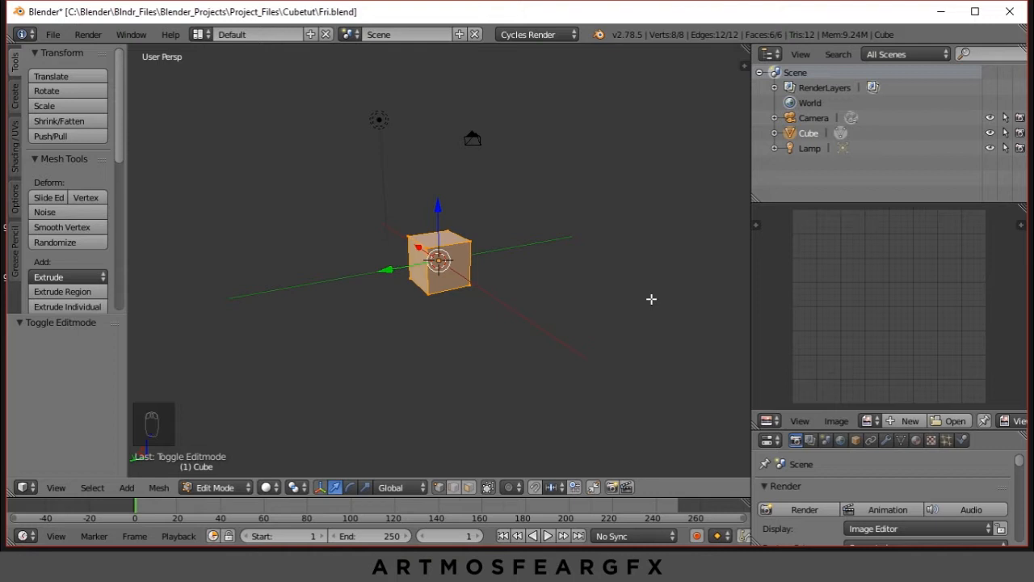
{"action": "key", "text": "u"}
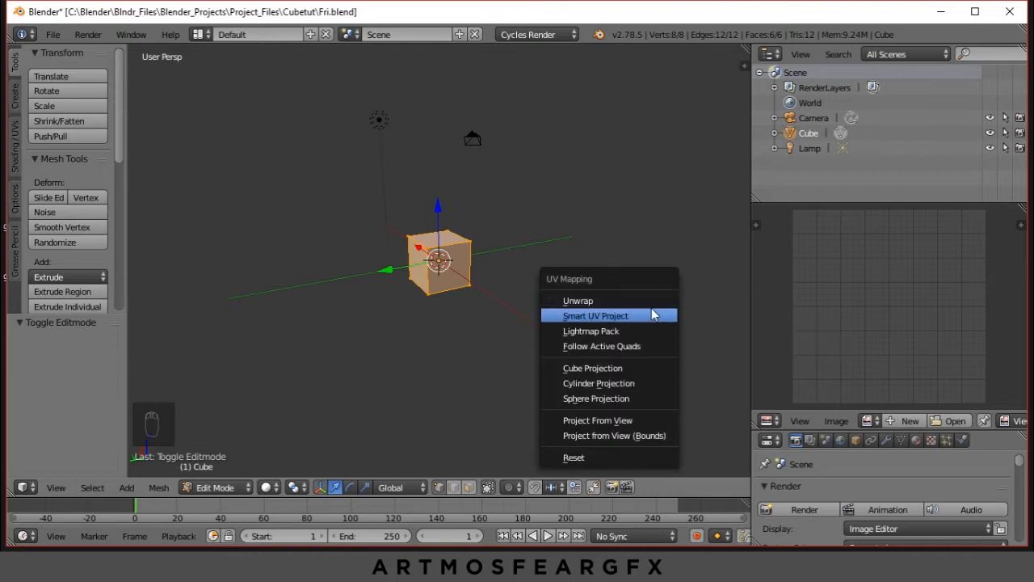
{"action": "left_click", "coordinate": [653, 315]}
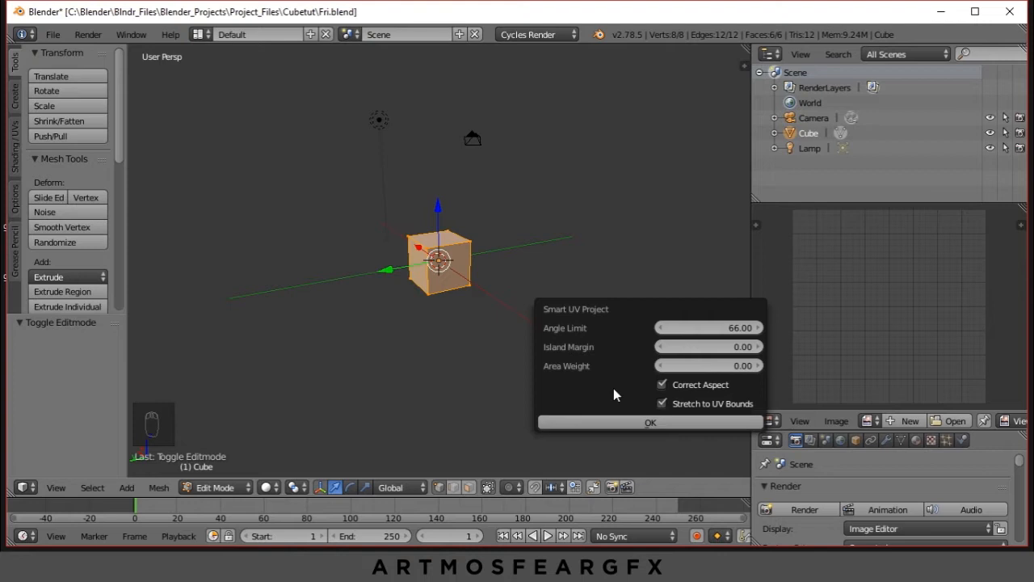
{"action": "left_click", "coordinate": [622, 422]}
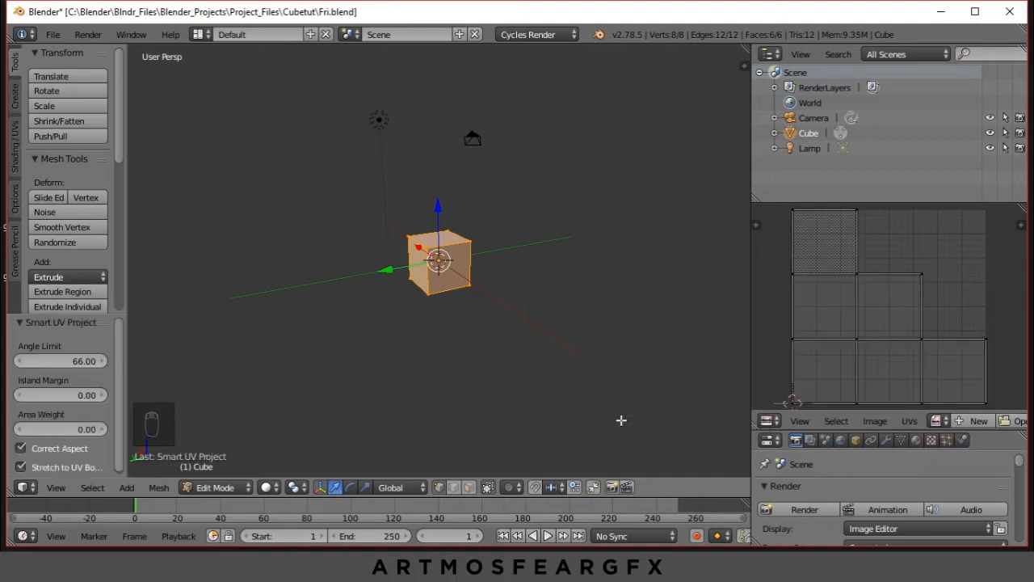
{"action": "mouse_move", "coordinate": [646, 356]}
{"action": "middle_mouse_down"}
{"action": "mouse_move", "coordinate": [658, 340]}
{"action": "mouse_move", "coordinate": [639, 337]}
{"action": "mouse_move", "coordinate": [646, 342]}
{"action": "middle_mouse_up"}
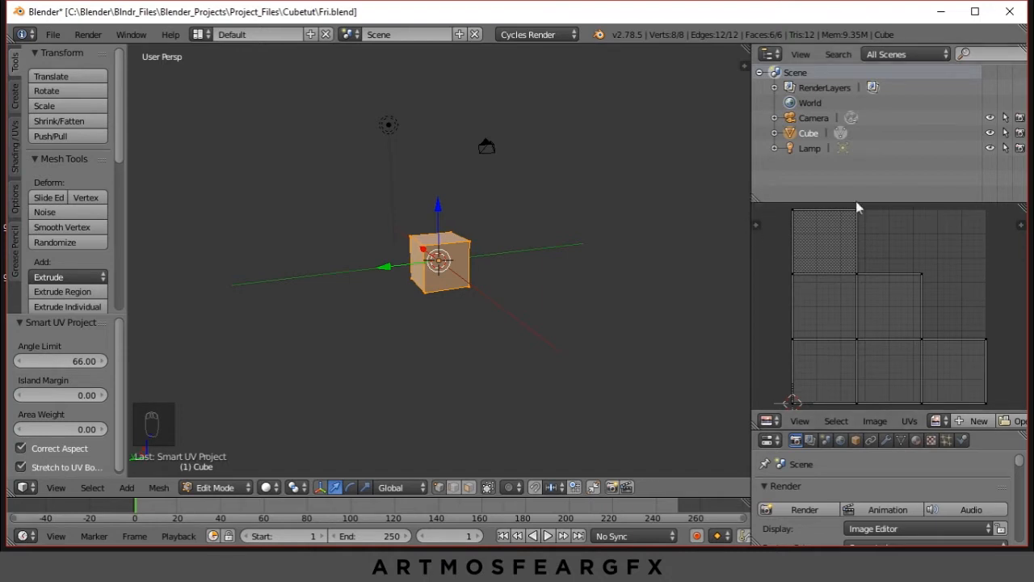
Step: Merge the UV/Image Editor area into the Outliner and enlarge the Properties area again
{"action": "left_click_drag", "start_coordinate": [754, 198], "coordinate": [758, 239]}
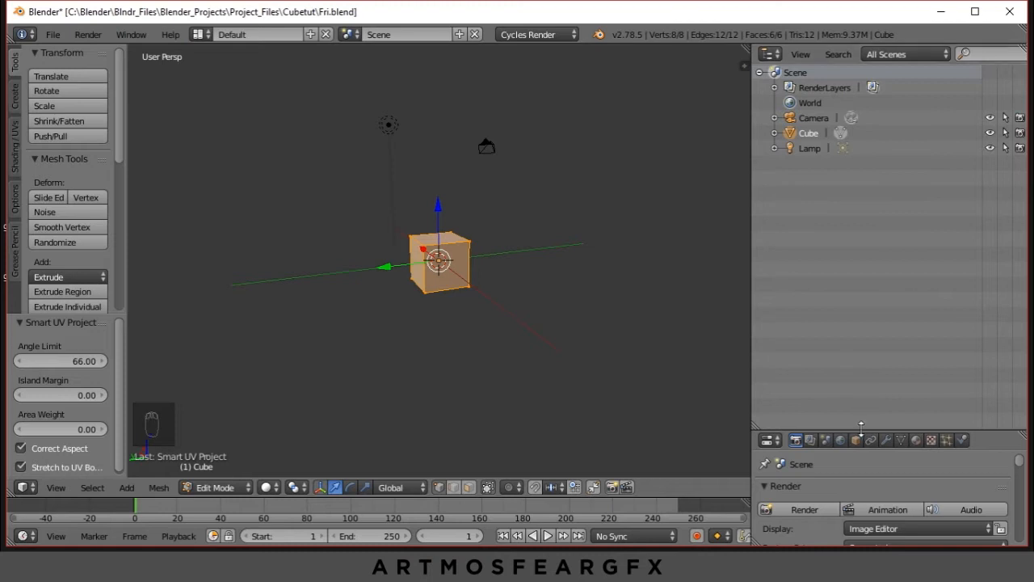
{"action": "left_click_drag", "start_coordinate": [861, 426], "coordinate": [858, 215]}
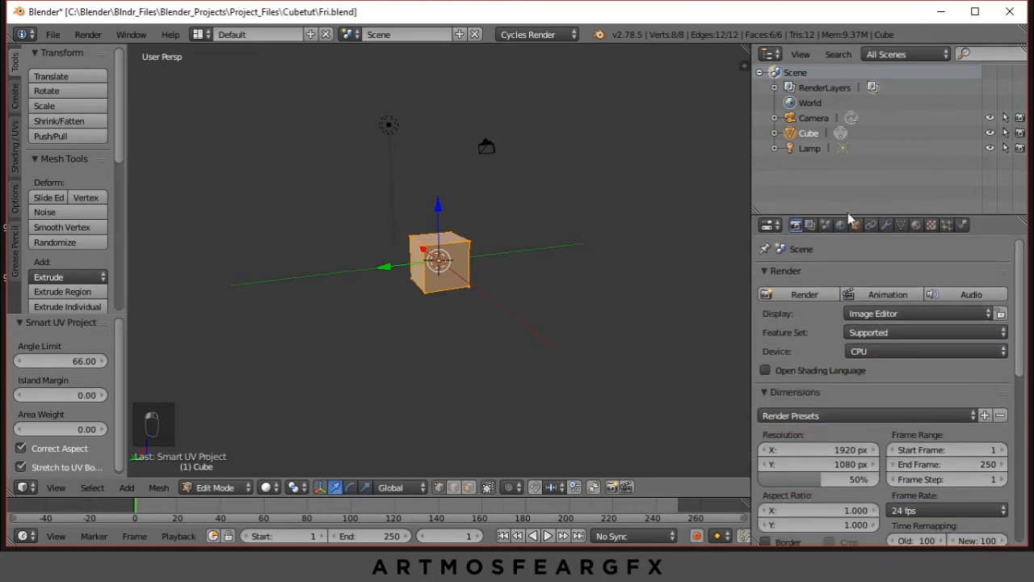
{"action": "middle_click_drag", "start_coordinate": [607, 302], "coordinate": [613, 295]}
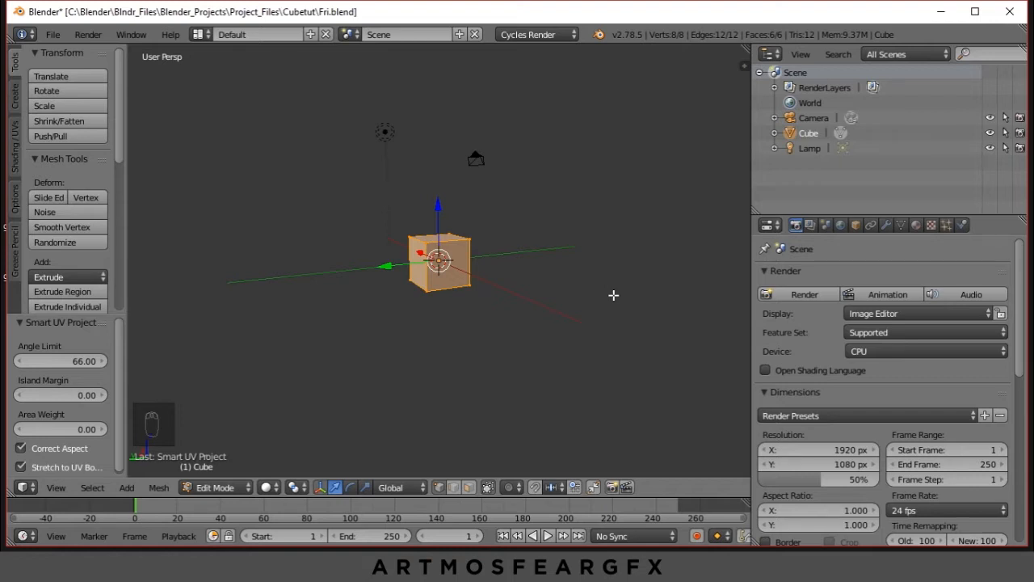
Step: Return the cube to Object Mode and enable nodes for its material
{"action": "key", "text": "Tab"}
{"action": "middle_click_drag", "start_coordinate": [602, 290], "coordinate": [583, 327]}
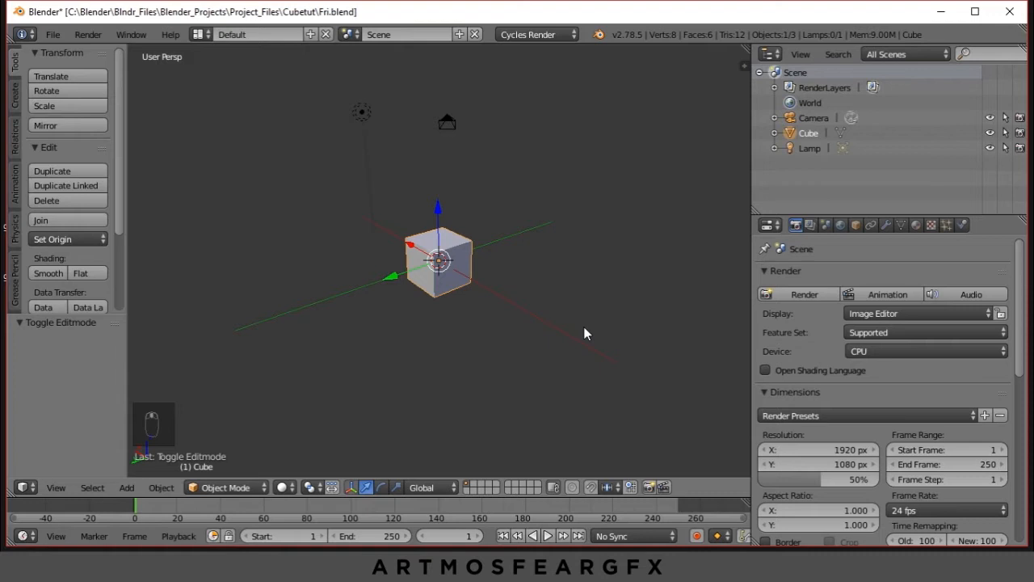
{"action": "left_click", "coordinate": [917, 226]}
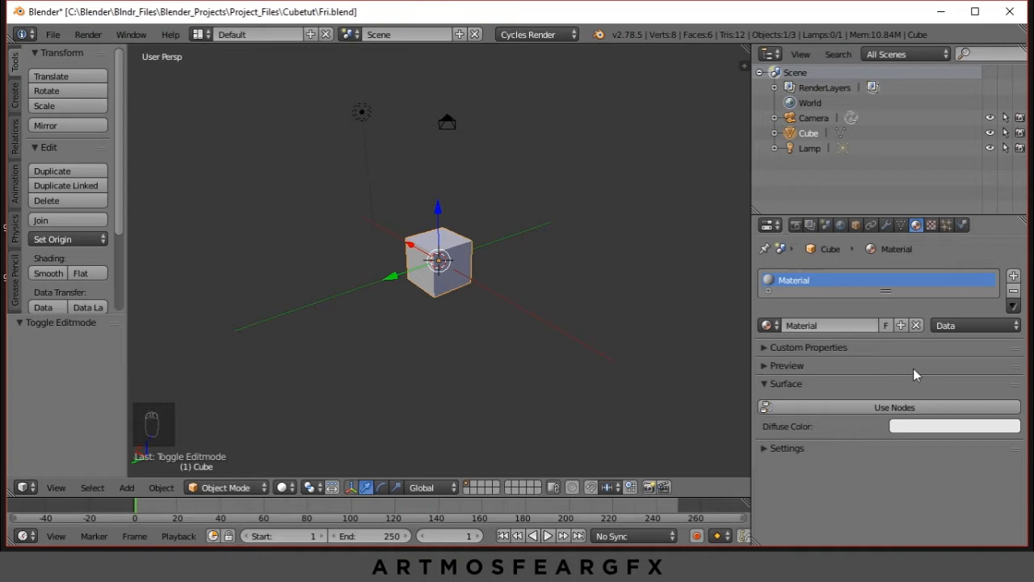
{"action": "left_click", "coordinate": [964, 407]}
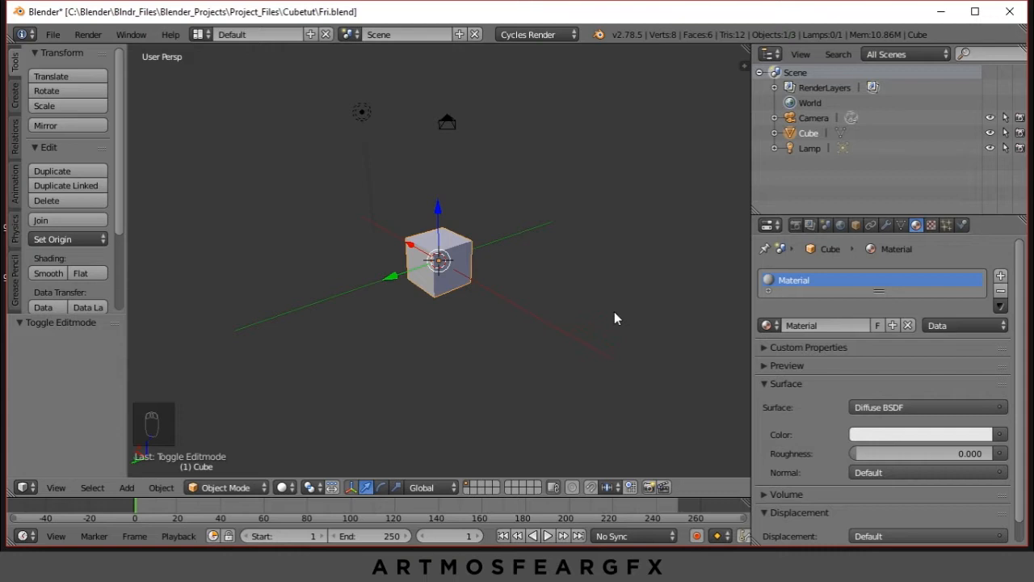
Step: Enable active Rigid Body physics for the cube
{"action": "middle_click_drag", "start_coordinate": [614, 313], "coordinate": [493, 302]}
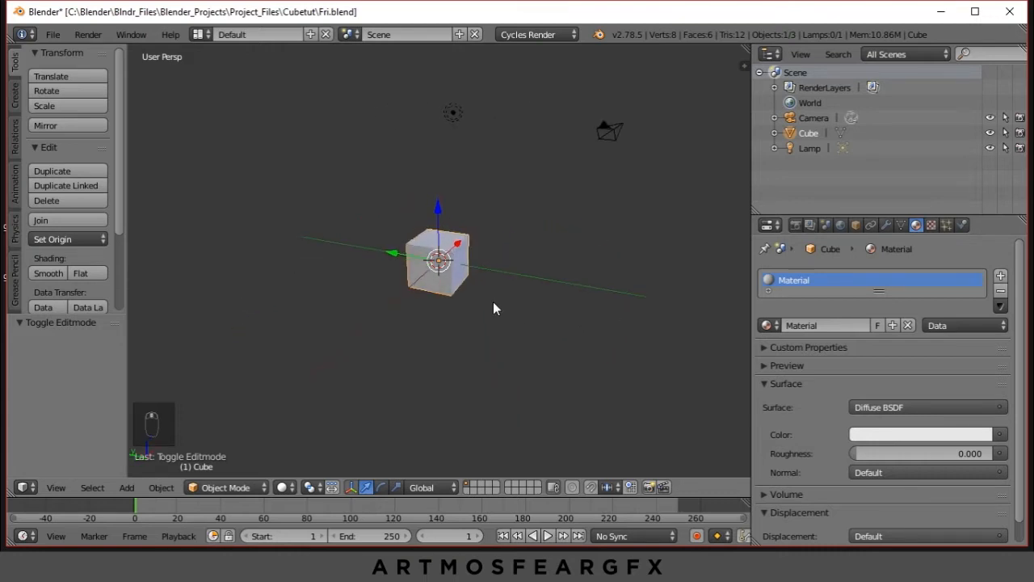
{"action": "middle_click_drag", "start_coordinate": [485, 342], "coordinate": [496, 319]}
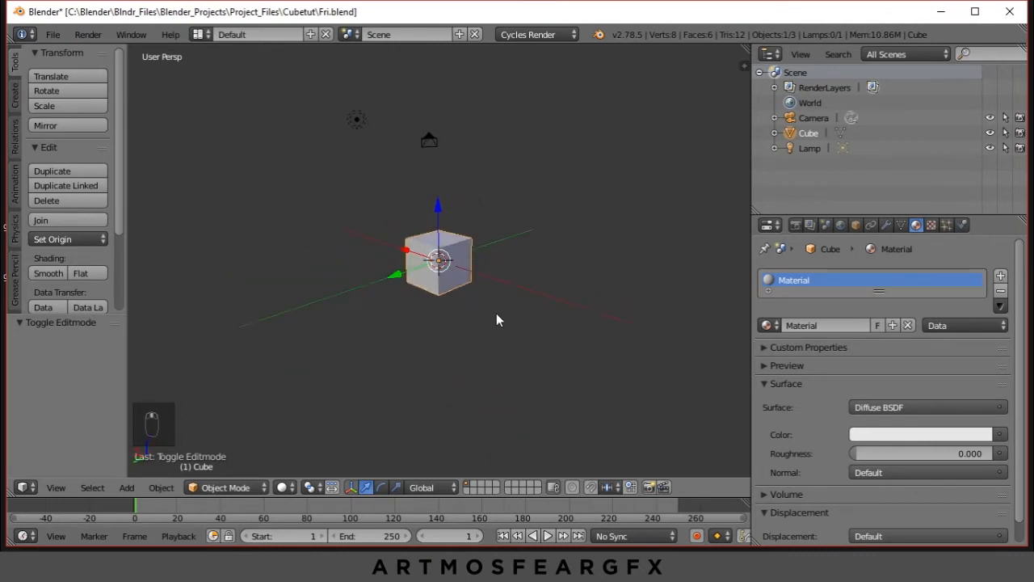
{"action": "middle_click_drag", "start_coordinate": [568, 295], "coordinate": [566, 334]}
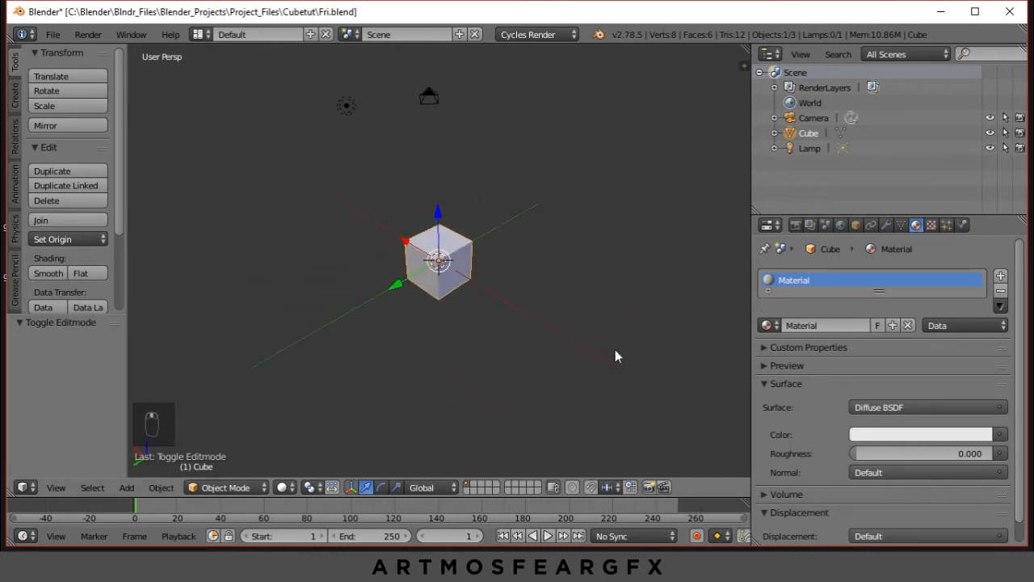
{"action": "left_click", "coordinate": [964, 225]}
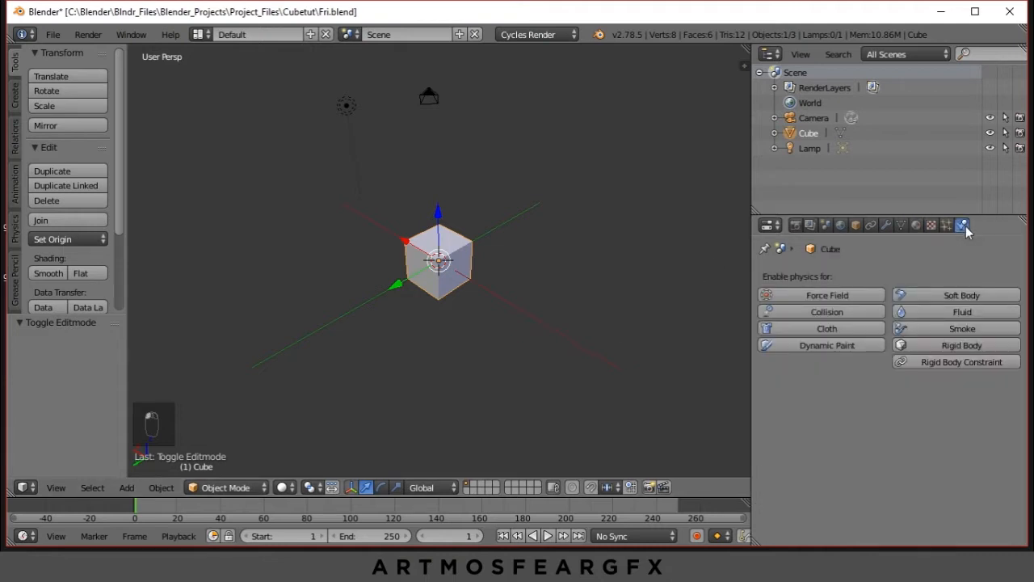
{"action": "left_click", "coordinate": [1011, 348]}
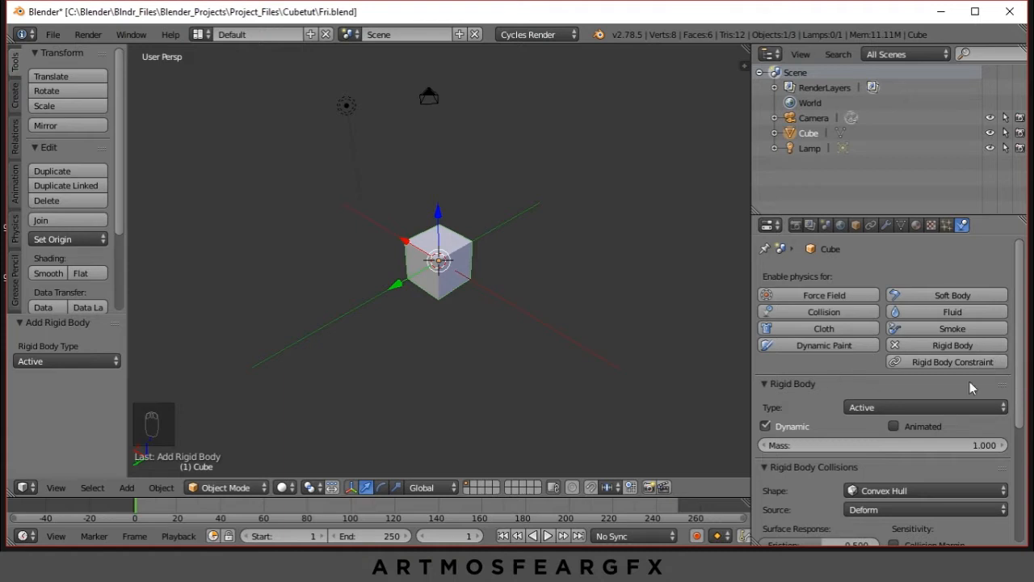
{"action": "scroll", "coordinate": [861, 380], "scroll_direction": "down", "scroll_amount": 3}
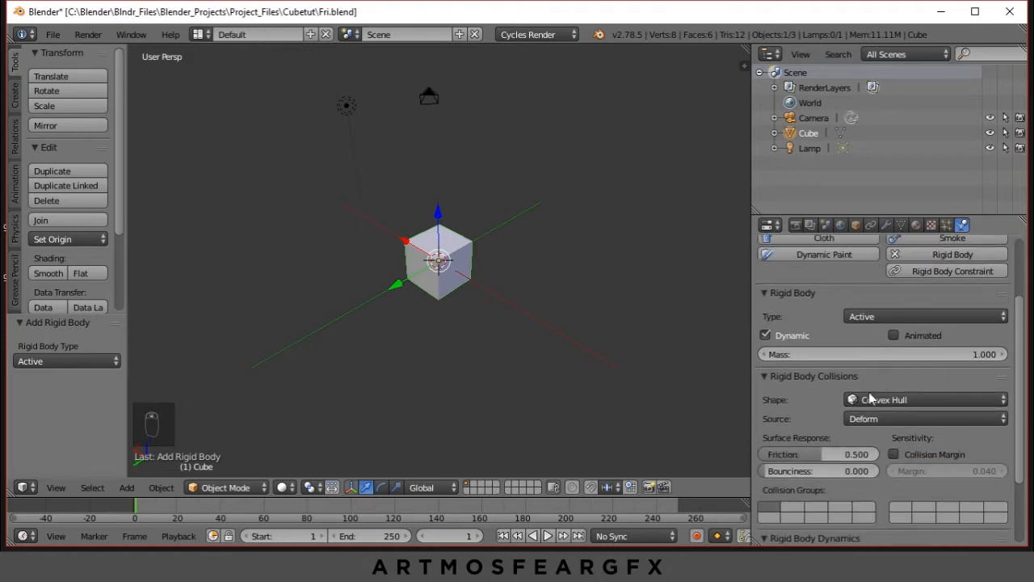
Step: Add an Array modifier to the cube
{"action": "middle_click_drag", "start_coordinate": [595, 377], "coordinate": [533, 332]}
{"action": "mouse_move", "coordinate": [540, 281]}
{"action": "middle_mouse_down"}
{"action": "mouse_move", "coordinate": [440, 291]}
{"action": "mouse_move", "coordinate": [538, 295]}
{"action": "middle_mouse_up"}
{"action": "left_click", "coordinate": [886, 225]}
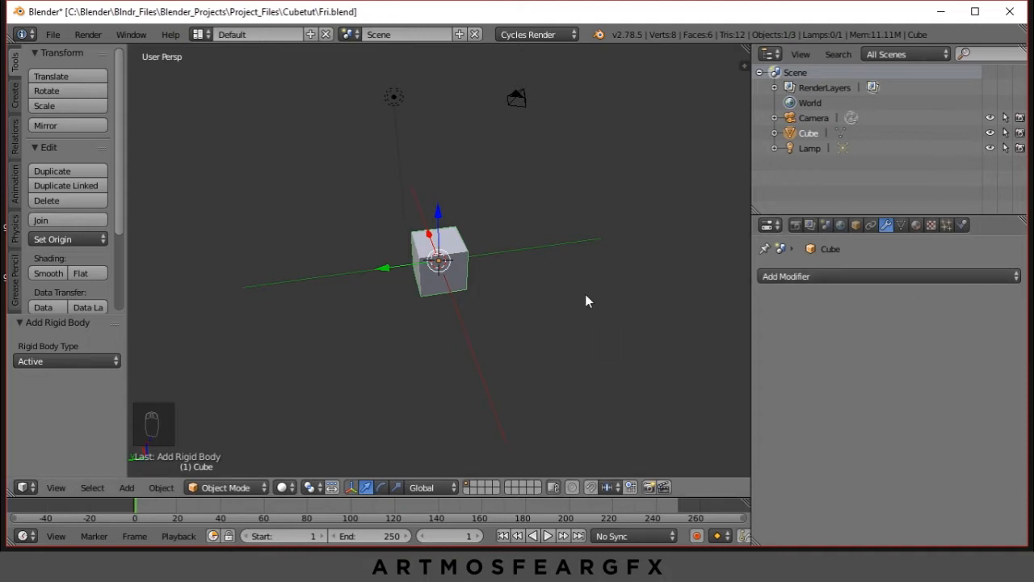
{"action": "left_click", "coordinate": [884, 276]}
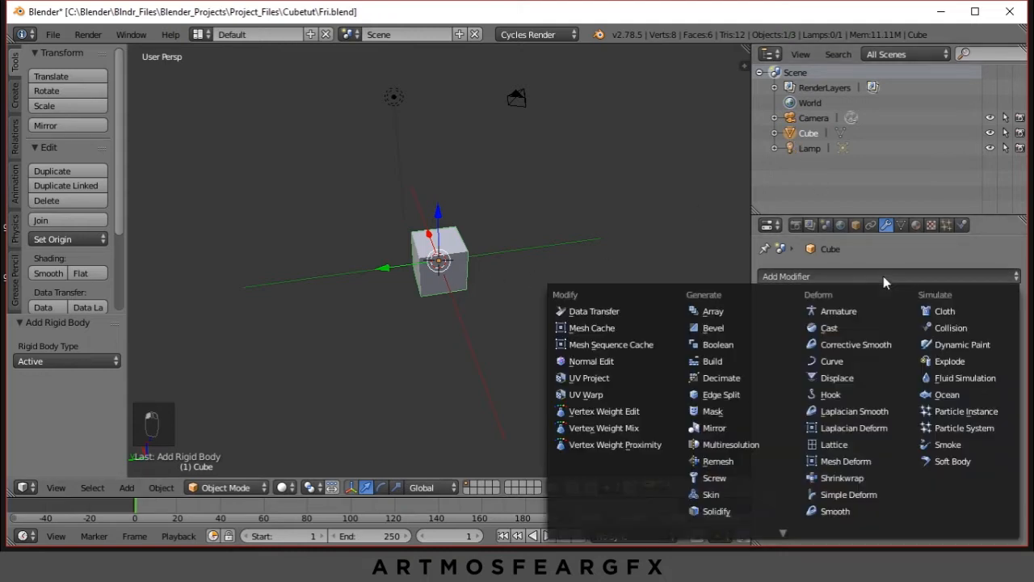
{"action": "left_click", "coordinate": [773, 313]}
{"action": "middle_click_drag", "start_coordinate": [501, 308], "coordinate": [623, 296]}
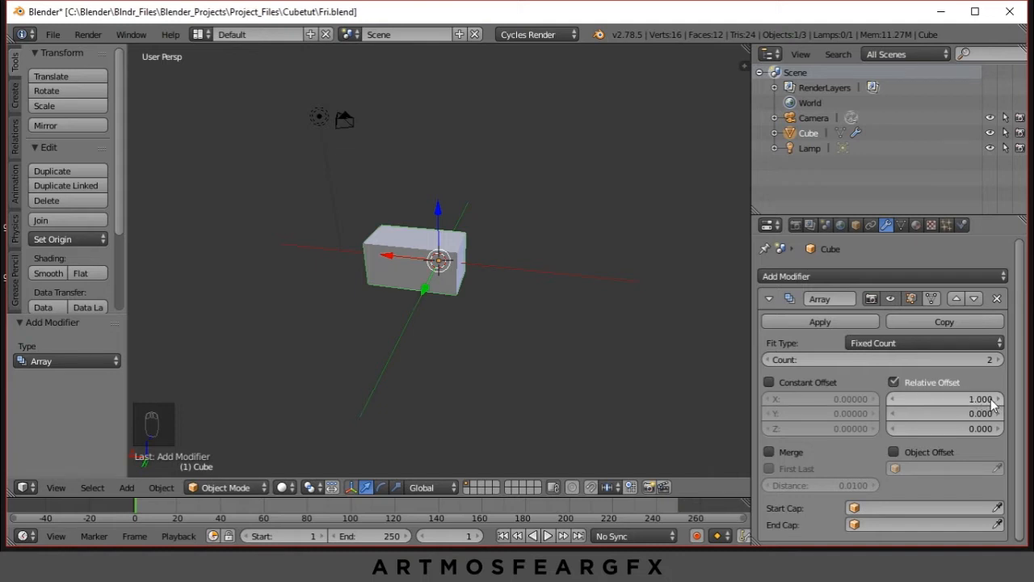
Step: Set the Array modifier's X relative offset to 1.3 to leave a gap between the cubes
{"action": "left_click", "coordinate": [964, 398]}
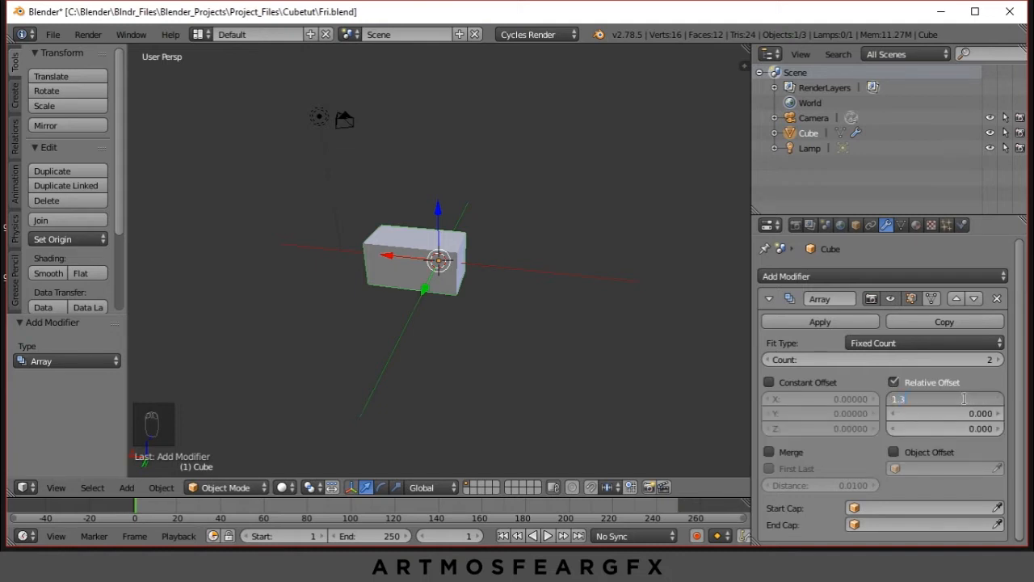
{"action": "type", "text": "1.3"}
{"action": "key", "text": "Return"}
{"action": "mouse_move", "coordinate": [514, 342]}
{"action": "middle_mouse_down"}
{"action": "mouse_move", "coordinate": [539, 344]}
{"action": "mouse_move", "coordinate": [495, 348]}
{"action": "middle_mouse_up"}
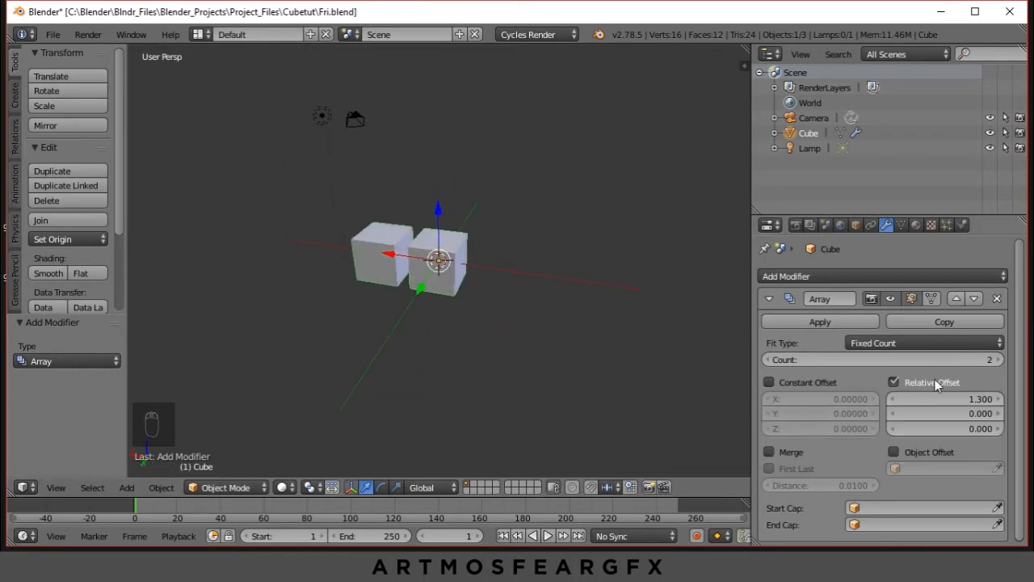
Step: Set the Array modifier's count to 8 to form a longer row of cubes
{"action": "left_click", "coordinate": [1001, 359]}
{"action": "left_click", "coordinate": [1001, 359]}
{"action": "left_click", "coordinate": [1001, 360]}
{"action": "left_click", "coordinate": [1000, 359]}
{"action": "left_click", "coordinate": [1000, 360]}
{"action": "left_click", "coordinate": [1000, 361]}
Step: Add a plane mesh at the scene origin, inside the first cube of the row
{"action": "middle_click_drag", "start_coordinate": [597, 358], "coordinate": [481, 379]}
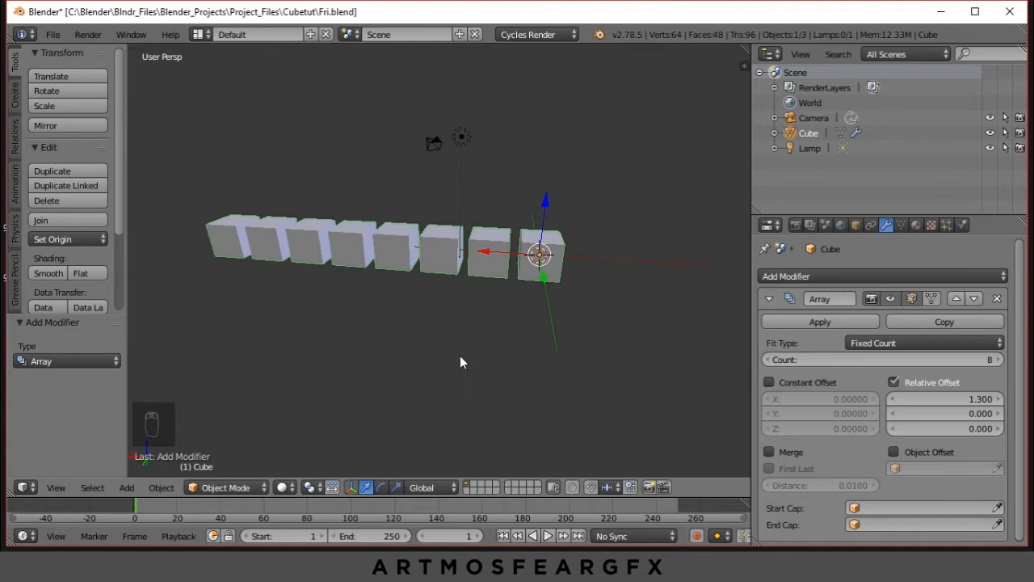
{"action": "middle_click_drag", "start_coordinate": [461, 356], "coordinate": [443, 369]}
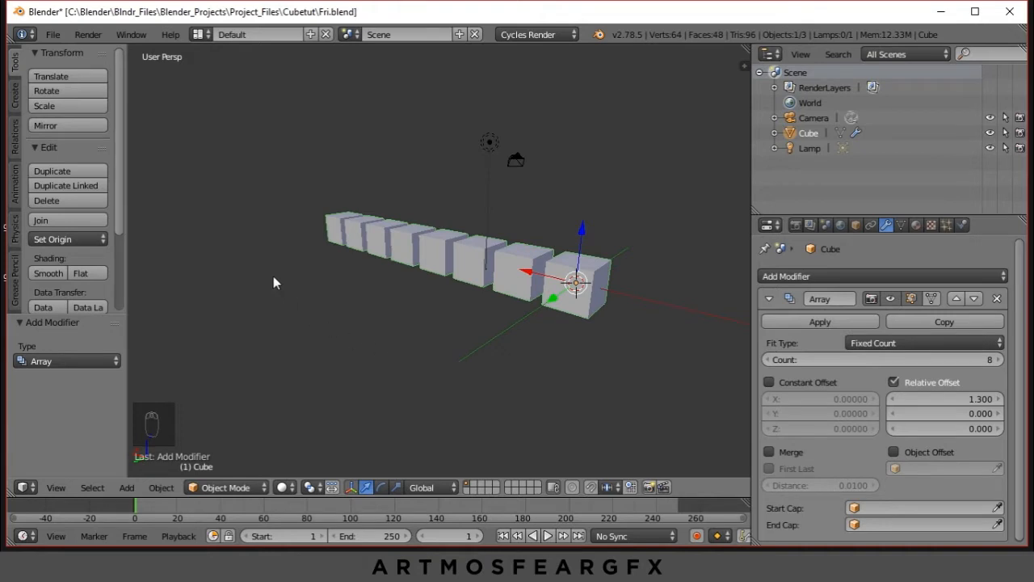
{"action": "middle_click_drag", "start_coordinate": [376, 307], "coordinate": [463, 351]}
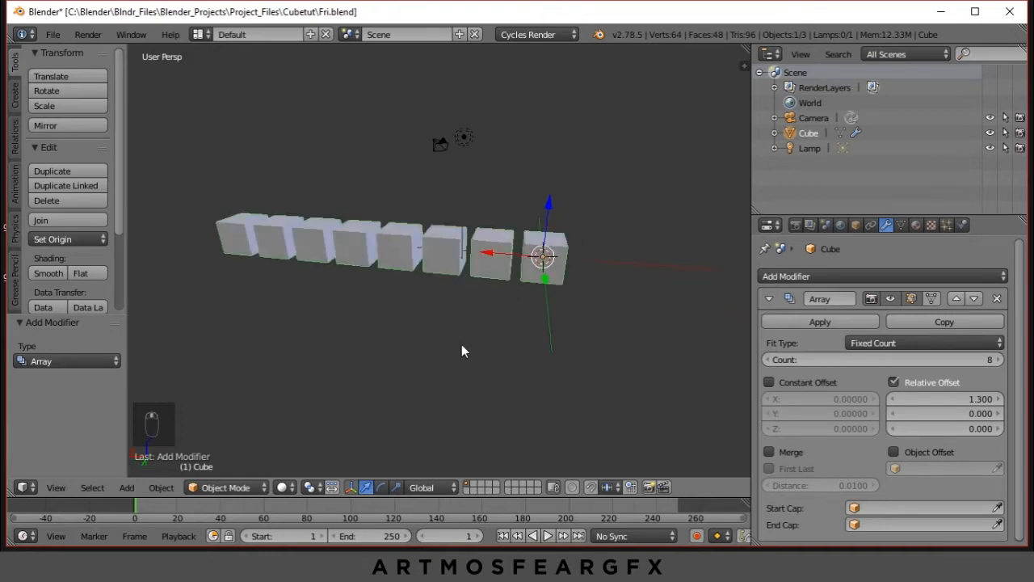
{"action": "middle_click_drag", "start_coordinate": [536, 342], "coordinate": [505, 357]}
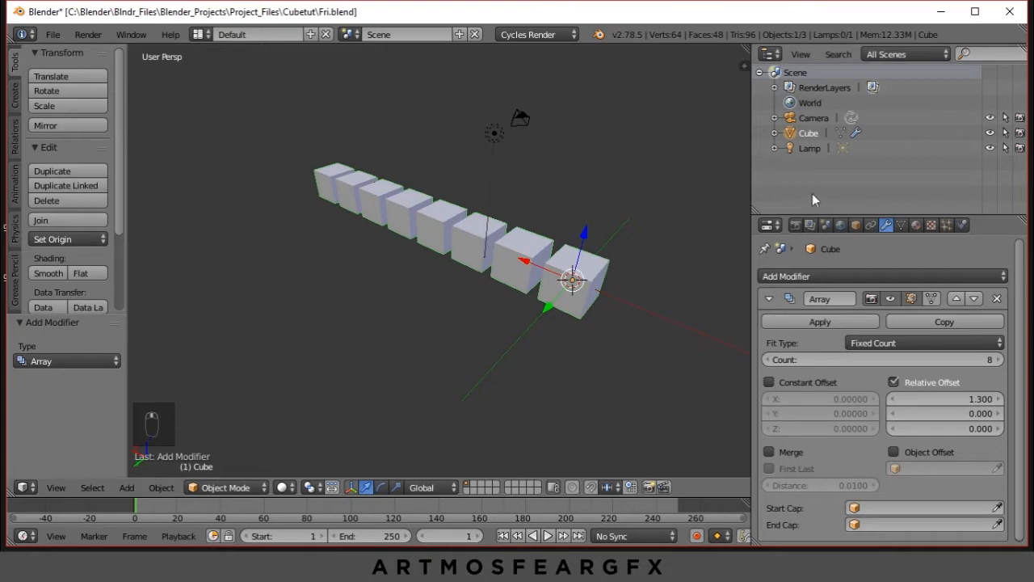
{"action": "middle_click_drag", "start_coordinate": [251, 263], "coordinate": [326, 282]}
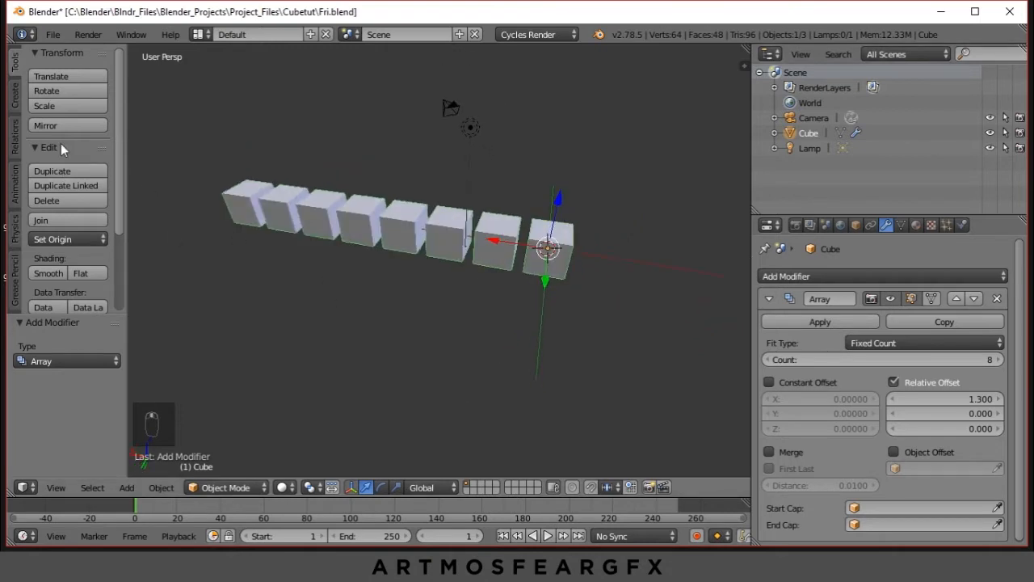
{"action": "left_click", "coordinate": [16, 97]}
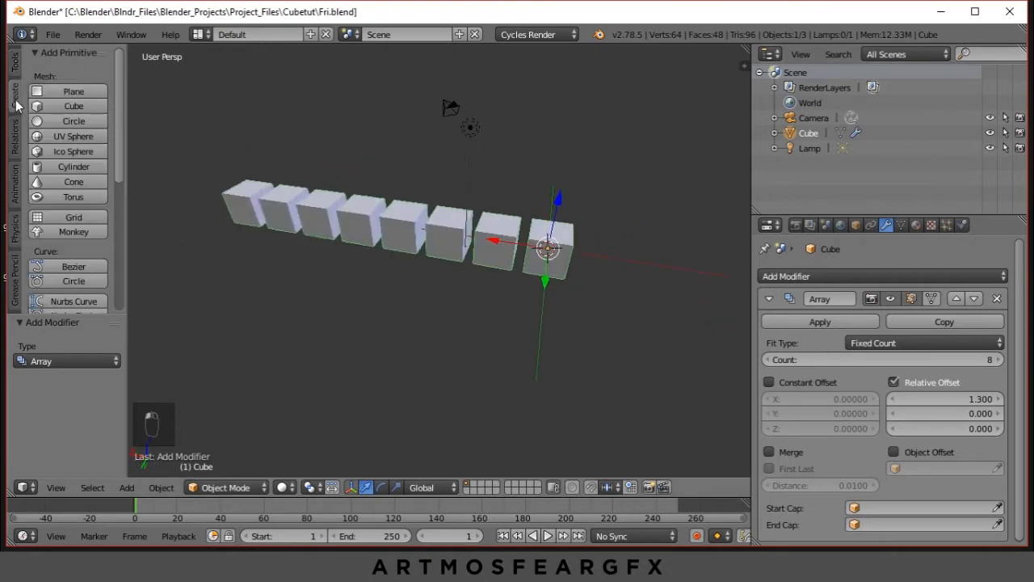
{"action": "left_click", "coordinate": [95, 97]}
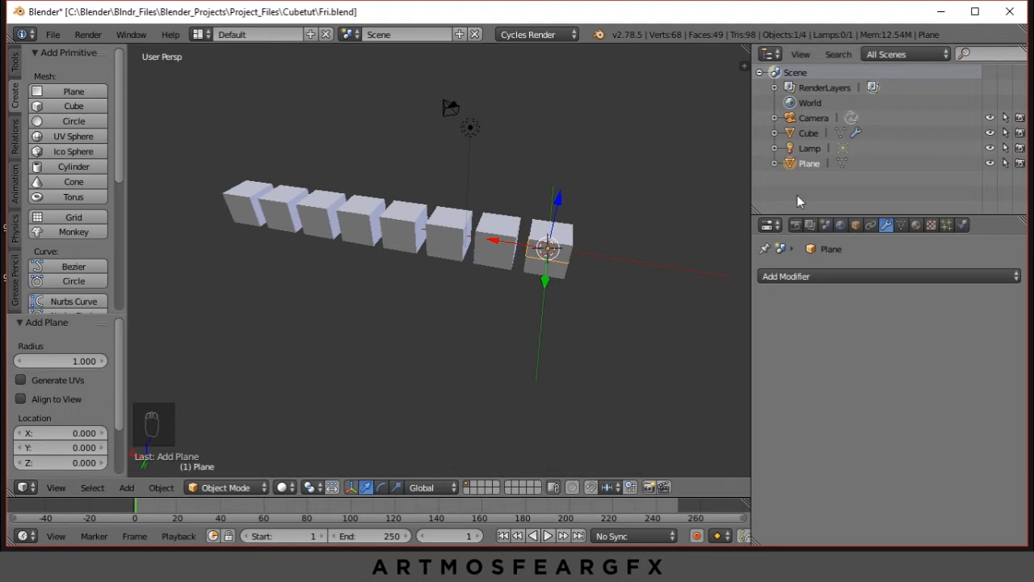
Step: Rename the new plane as Floor
{"action": "double_click", "coordinate": [811, 164]}
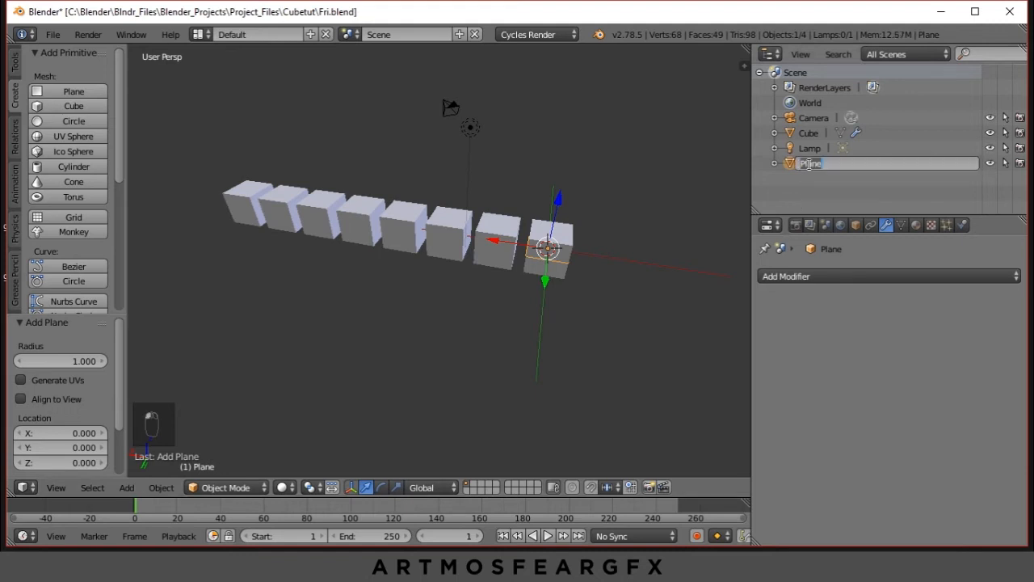
{"action": "key", "text": "BackSpace"}
{"action": "type", "text": "oor"}
{"action": "key", "text": "Return"}
Step: Scale the Floor by a factor of about -23.8 and again by about 1.84, making it far larger than the row of cubes
{"action": "middle_click_drag", "start_coordinate": [478, 213], "coordinate": [421, 283]}
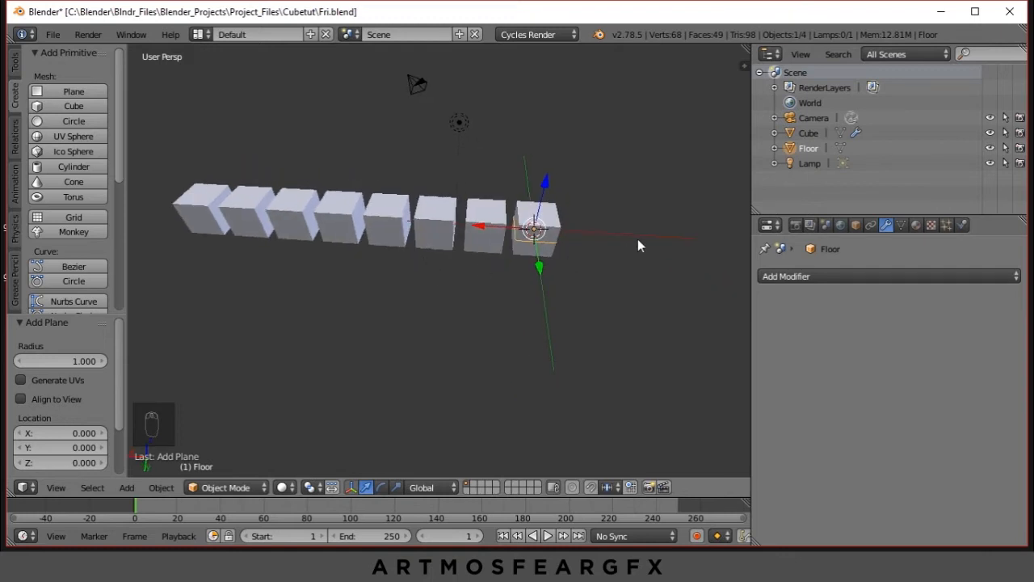
{"action": "middle_click_drag", "start_coordinate": [601, 254], "coordinate": [556, 250]}
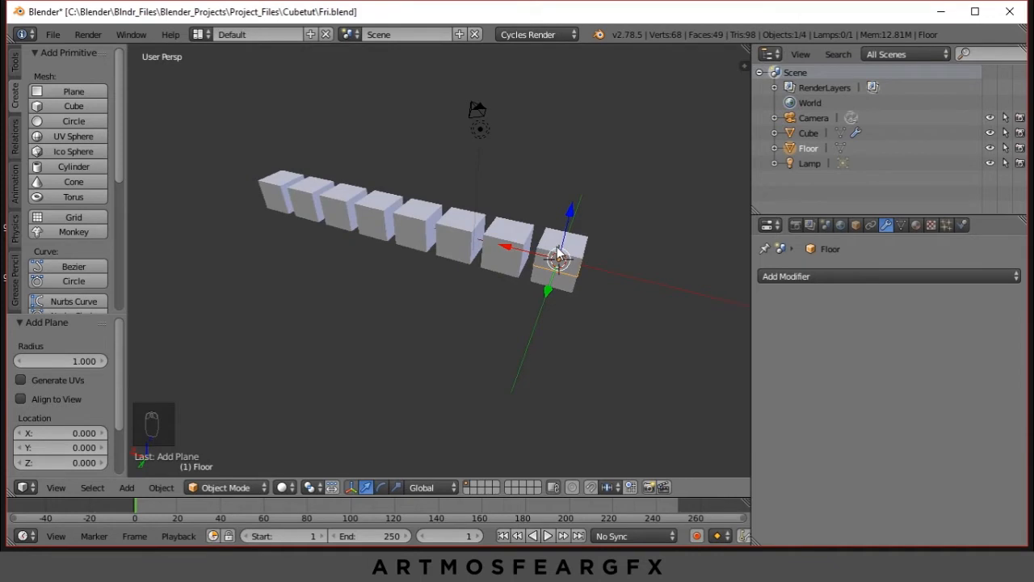
{"action": "key", "text": "s"}
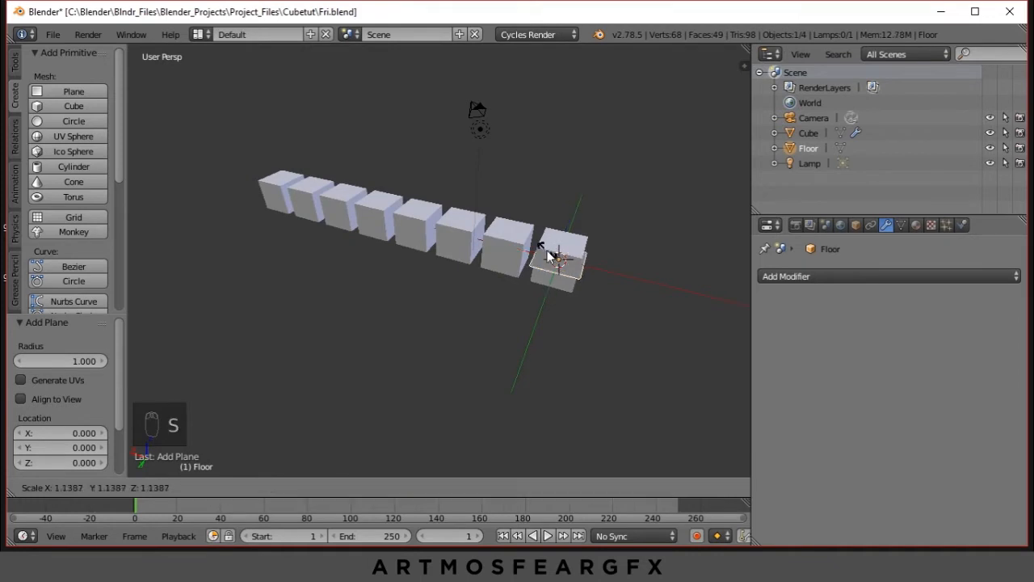
{"action": "left_click", "coordinate": [277, 346]}
{"action": "middle_click_drag", "start_coordinate": [362, 242], "coordinate": [424, 356]}
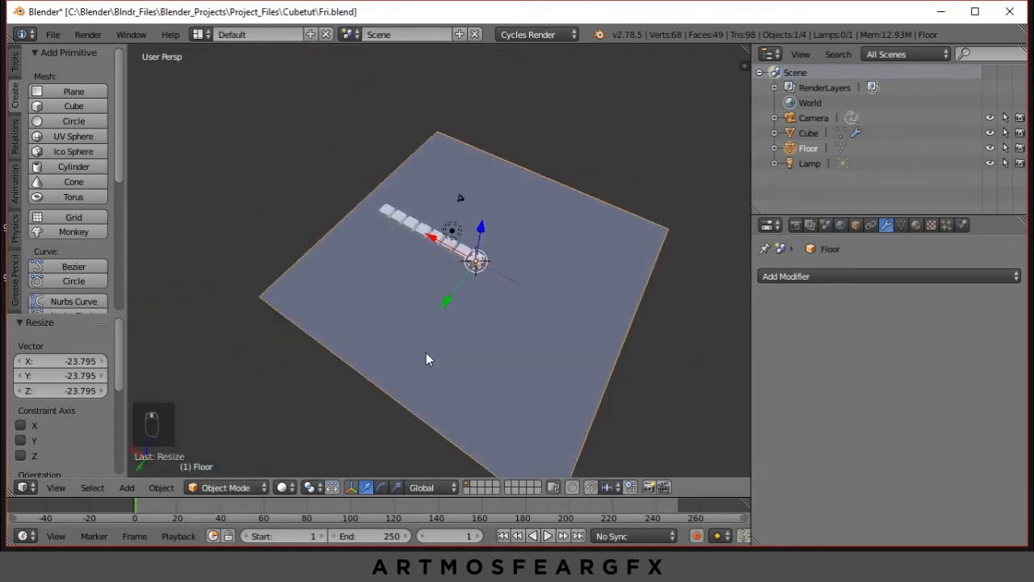
{"action": "key", "text": "s"}
{"action": "left_click", "coordinate": [351, 415]}
Step: Move the Floor about 26.9 units straight down along the Z axis, below the row of cubes
{"action": "middle_click_drag", "start_coordinate": [351, 415], "coordinate": [500, 279]}
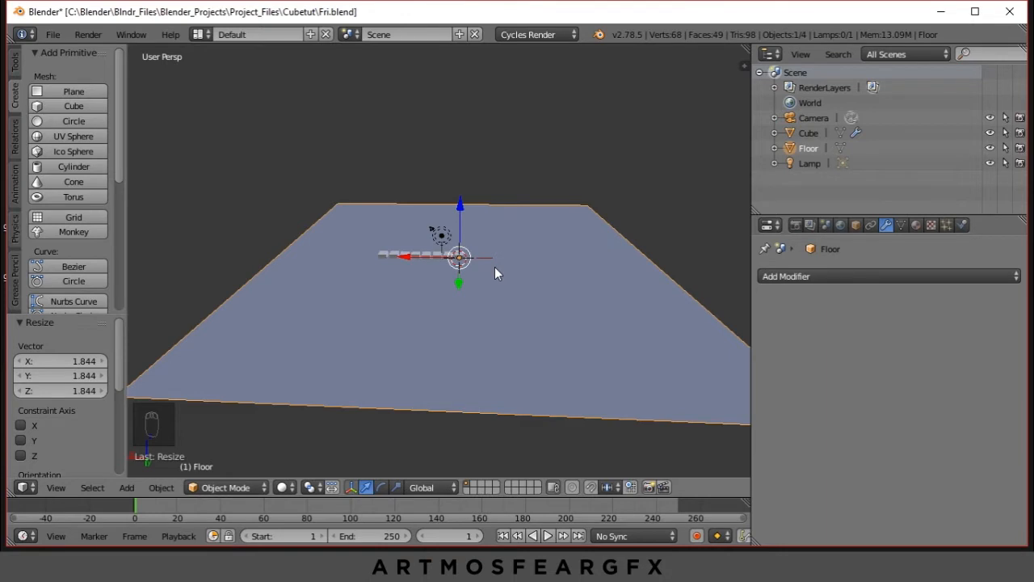
{"action": "key", "text": "g"}
{"action": "key", "text": "z"}
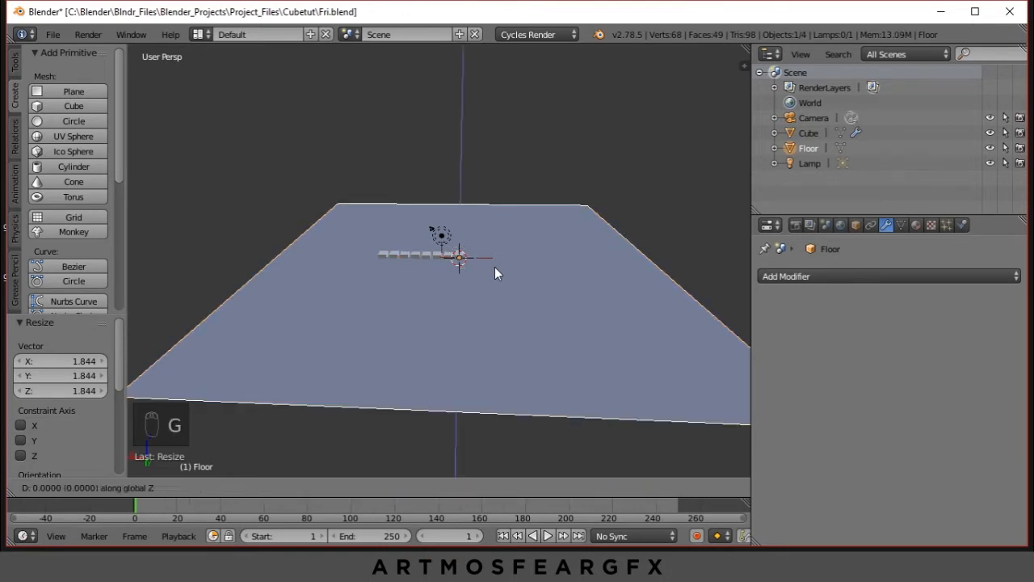
{"action": "left_click", "coordinate": [482, 361]}
Step: Play the animation twice from the first frame to check how the cubes fall towards the Floor, rewinding each time
{"action": "middle_click_drag", "start_coordinate": [422, 308], "coordinate": [431, 331]}
{"action": "scroll", "coordinate": [537, 224], "scroll_direction": "down", "scroll_amount": 4}
{"action": "scroll", "coordinate": [513, 321], "scroll_direction": "up", "scroll_amount": 4}
{"action": "middle_click_drag", "start_coordinate": [513, 321], "coordinate": [496, 350]}
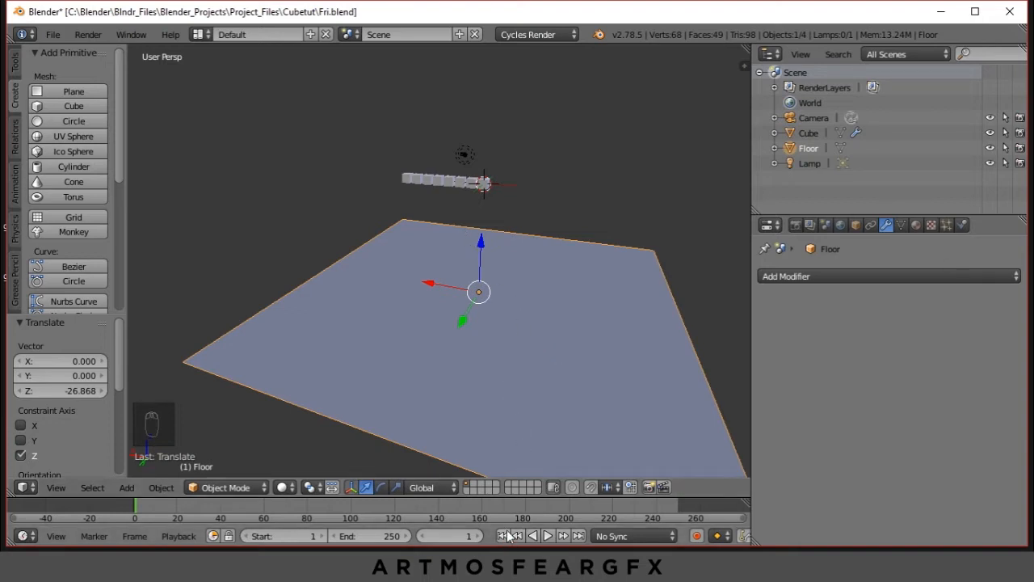
{"action": "left_click", "coordinate": [547, 535]}
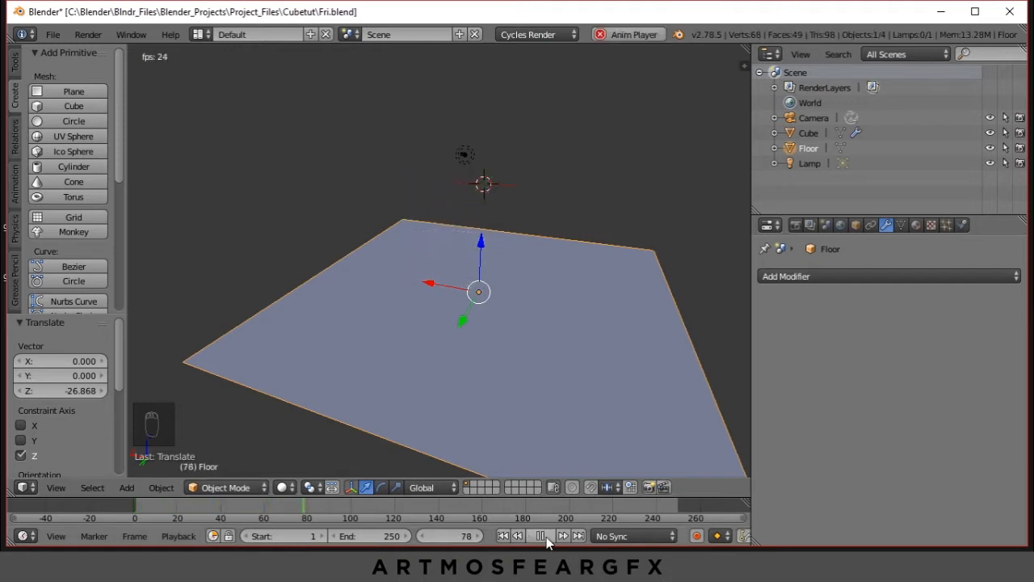
{"action": "left_click", "coordinate": [540, 536]}
{"action": "left_click", "coordinate": [502, 536]}
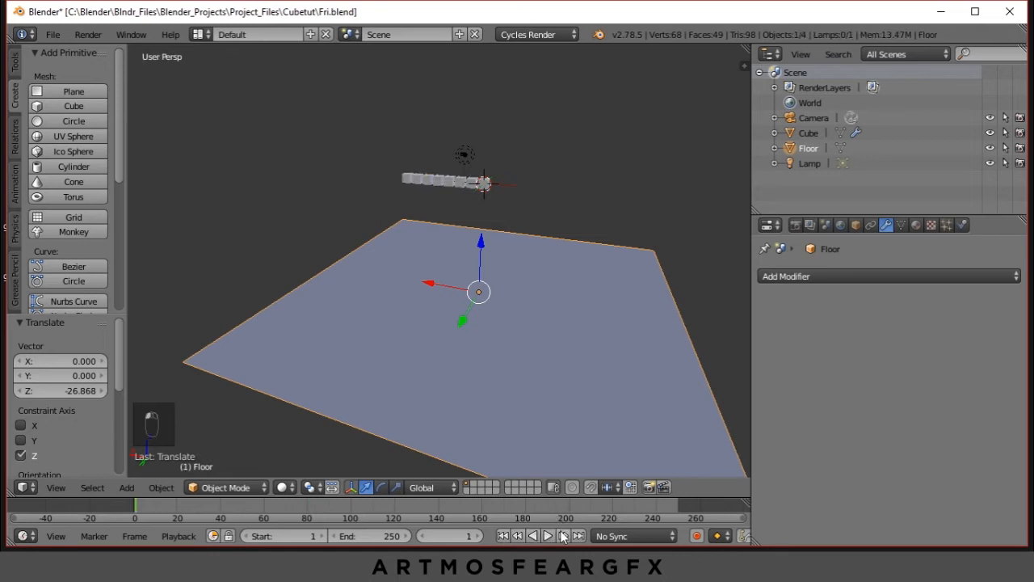
{"action": "left_click", "coordinate": [547, 536]}
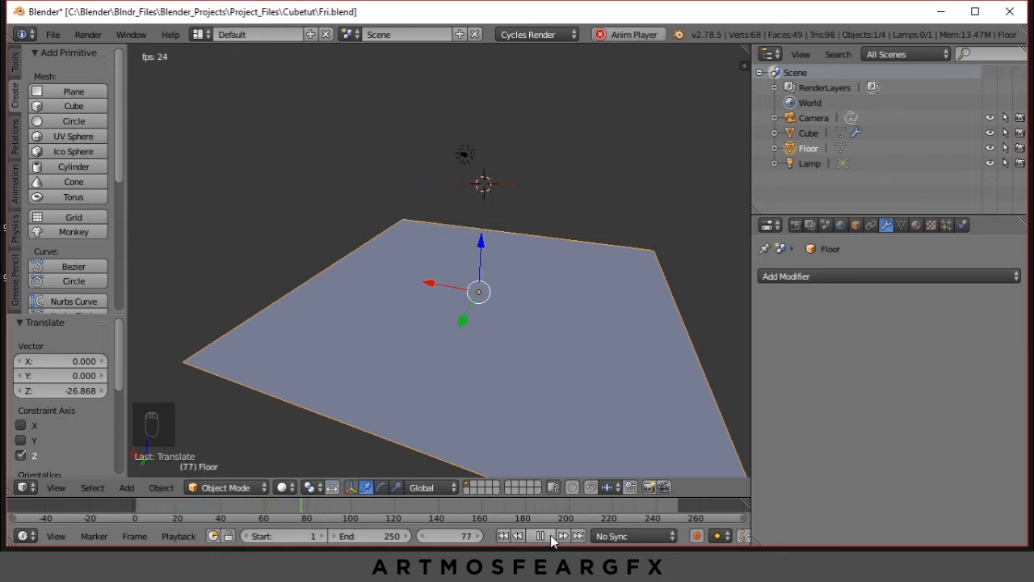
{"action": "left_click", "coordinate": [550, 538]}
{"action": "left_click", "coordinate": [504, 537]}
Step: Enable Rigid Body physics for the Floor and set its type to Passive
{"action": "mouse_move", "coordinate": [548, 376]}
{"action": "middle_mouse_down"}
{"action": "mouse_move", "coordinate": [547, 355]}
{"action": "mouse_move", "coordinate": [552, 416]}
{"action": "mouse_move", "coordinate": [485, 404]}
{"action": "mouse_move", "coordinate": [554, 381]}
{"action": "middle_mouse_up"}
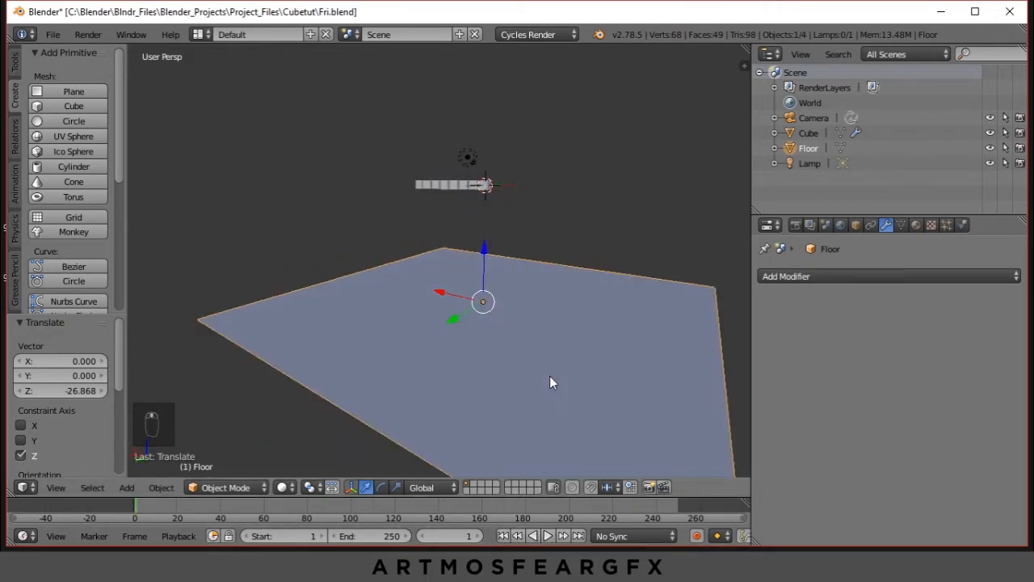
{"action": "left_click", "coordinate": [961, 227]}
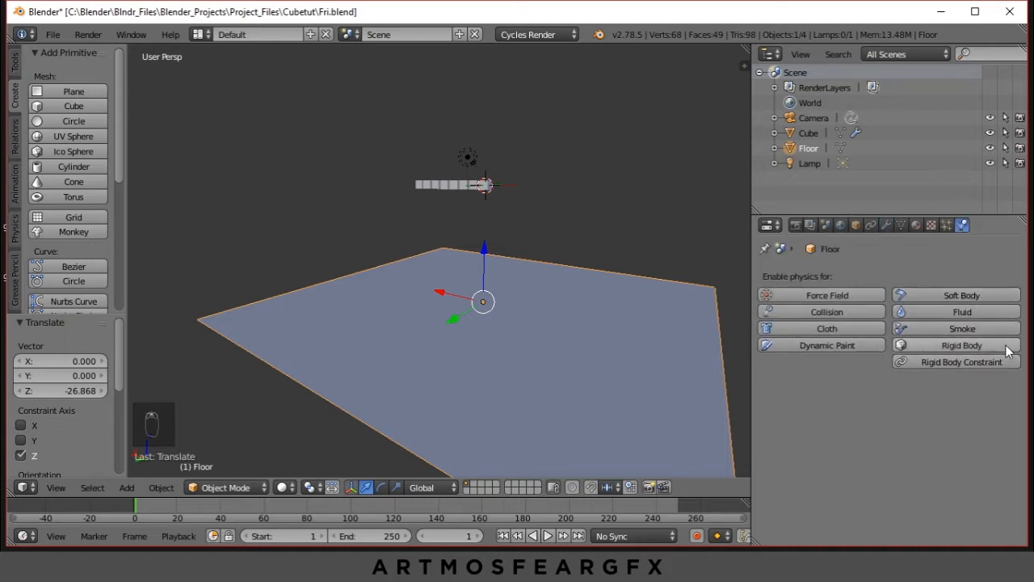
{"action": "left_click", "coordinate": [1007, 349]}
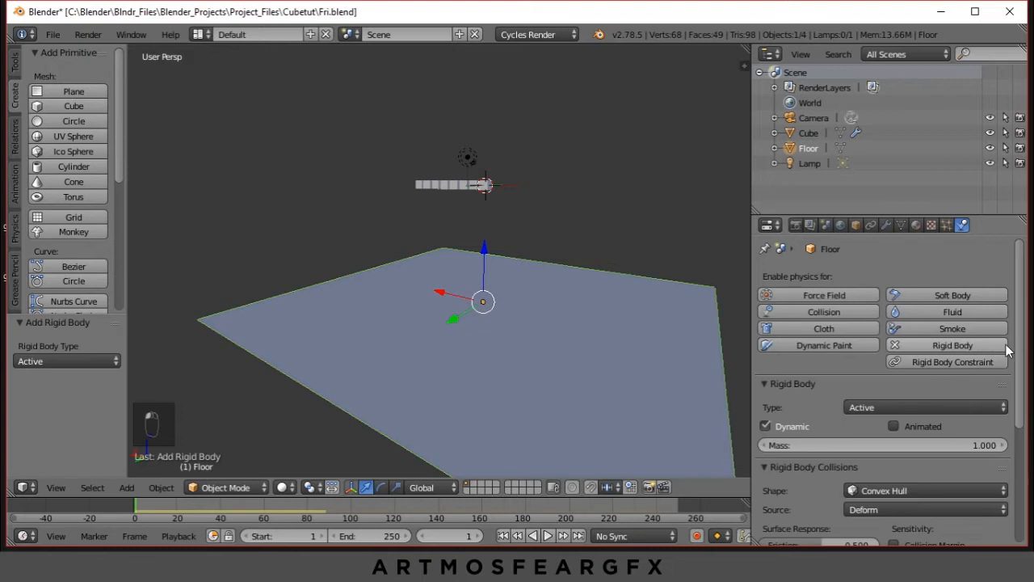
{"action": "left_click", "coordinate": [985, 412]}
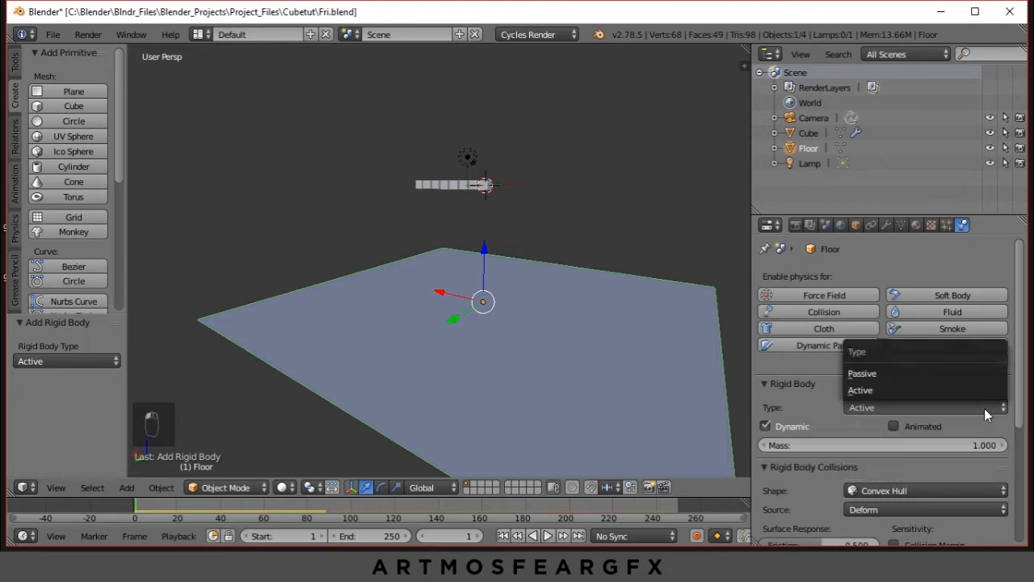
{"action": "left_click", "coordinate": [971, 374]}
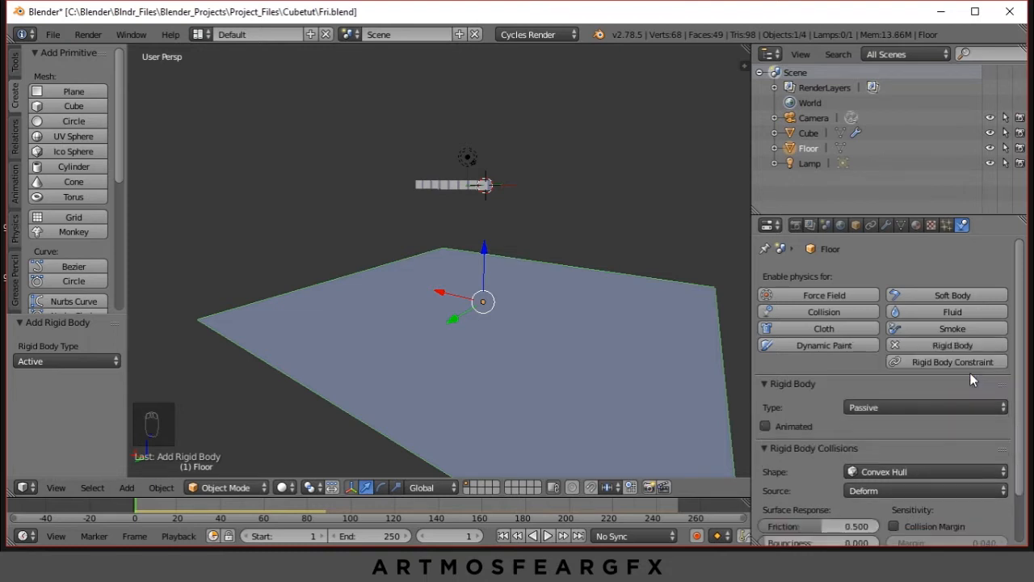
Step: Play the simulation twice to check the cubes' collision with the passive Floor, returning to the first frame each time
{"action": "middle_click_drag", "start_coordinate": [596, 371], "coordinate": [610, 403]}
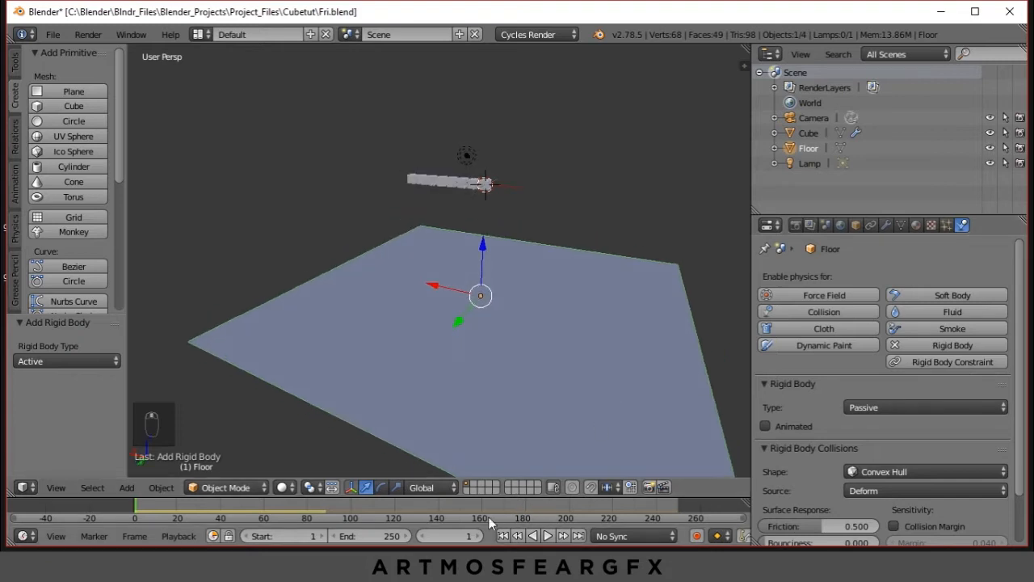
{"action": "middle_click_drag", "start_coordinate": [584, 423], "coordinate": [494, 417]}
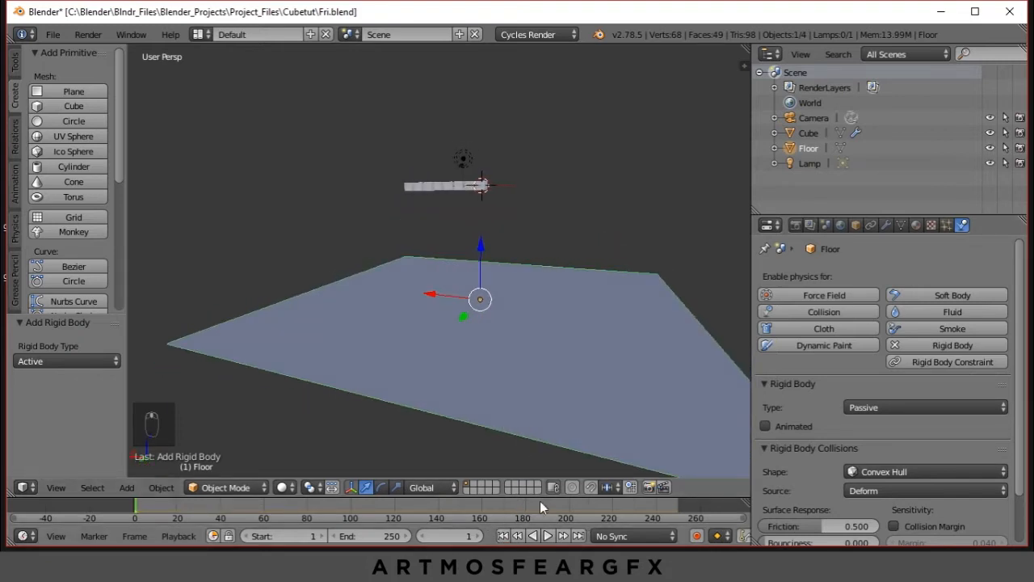
{"action": "left_click", "coordinate": [547, 535]}
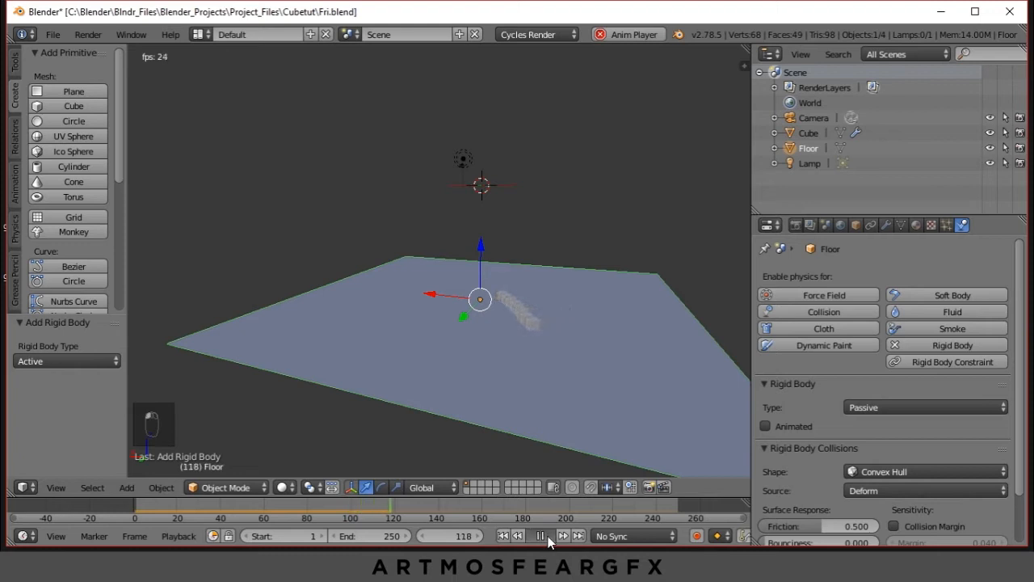
{"action": "left_click", "coordinate": [547, 536]}
{"action": "left_click", "coordinate": [502, 536]}
{"action": "left_click", "coordinate": [547, 536]}
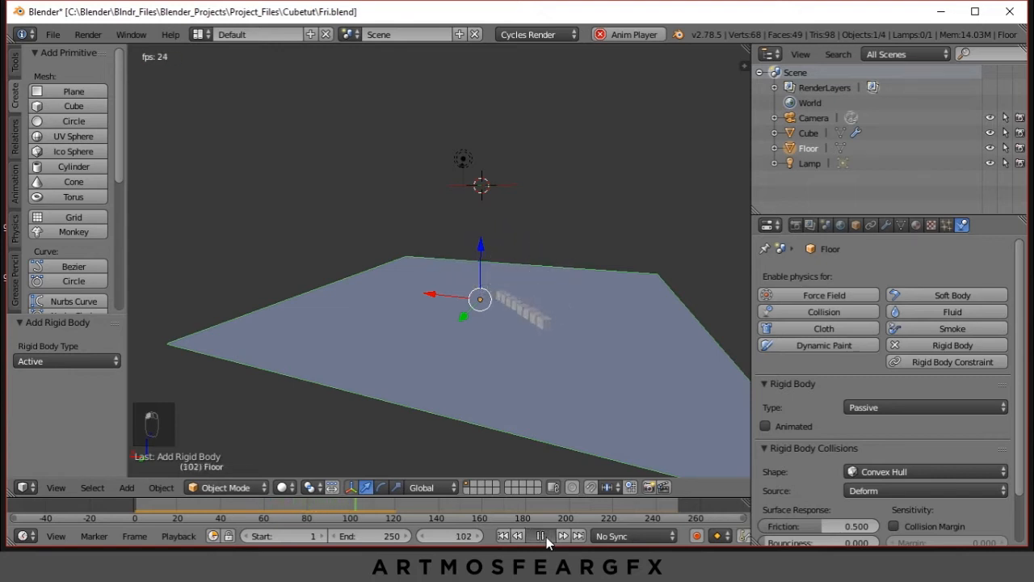
{"action": "left_click", "coordinate": [541, 536]}
{"action": "left_click", "coordinate": [503, 535]}
Step: Select the Cube, collapse its existing Array modifier and add a second Array modifier
{"action": "middle_click_drag", "start_coordinate": [525, 398], "coordinate": [510, 418]}
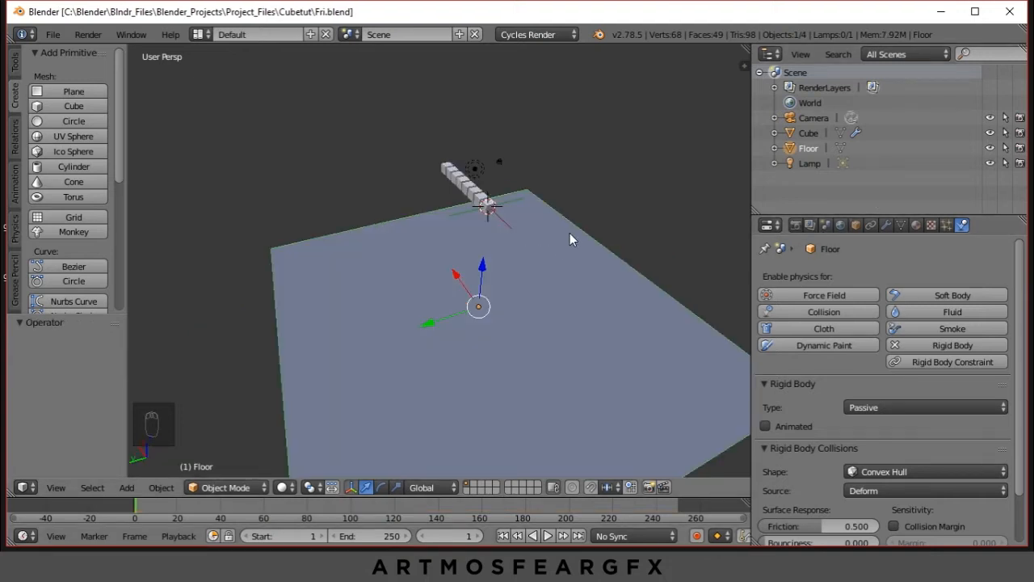
{"action": "left_click", "coordinate": [806, 134]}
{"action": "middle_click_drag", "start_coordinate": [719, 242], "coordinate": [623, 252]}
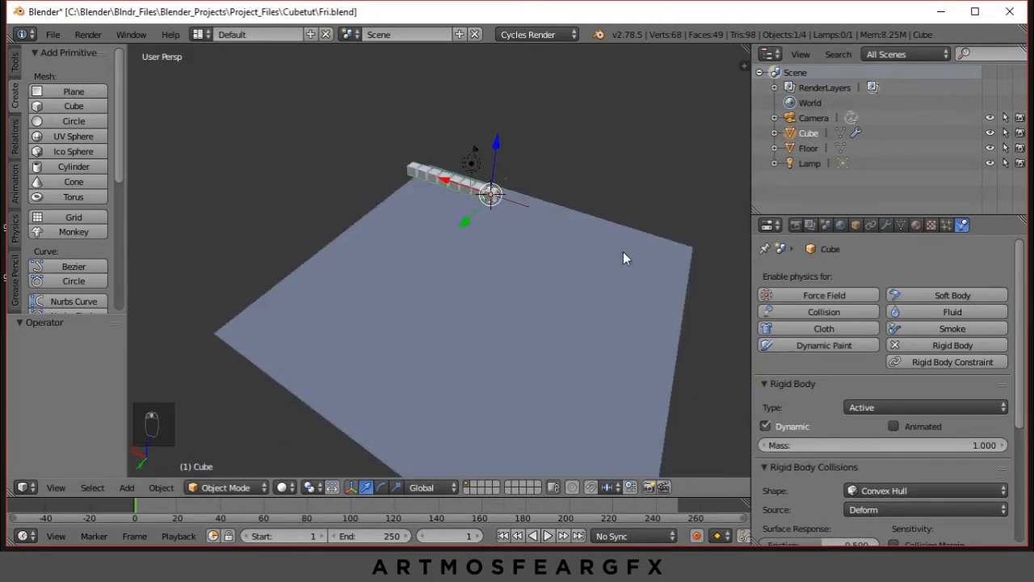
{"action": "left_click", "coordinate": [886, 226]}
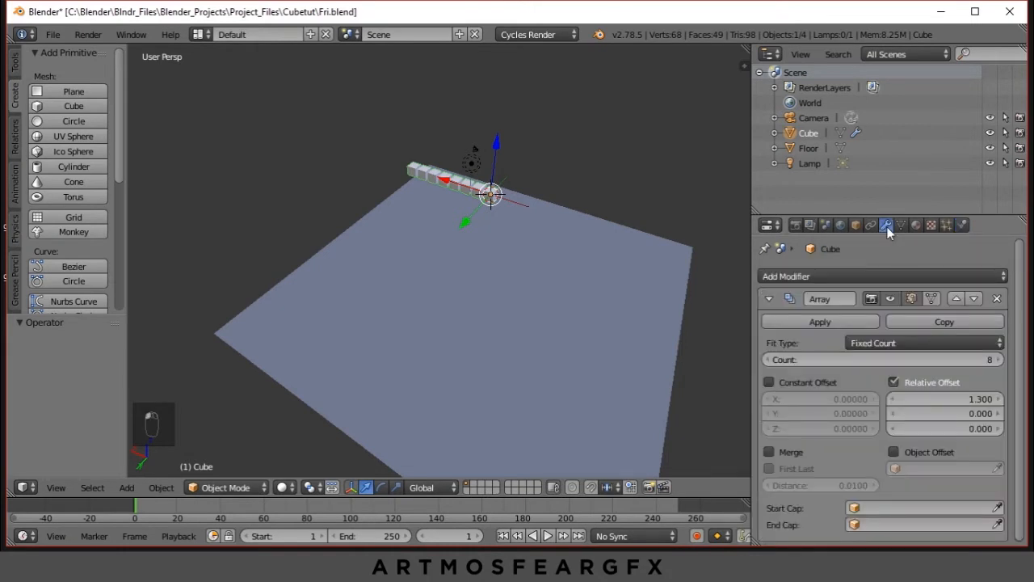
{"action": "left_click", "coordinate": [767, 299]}
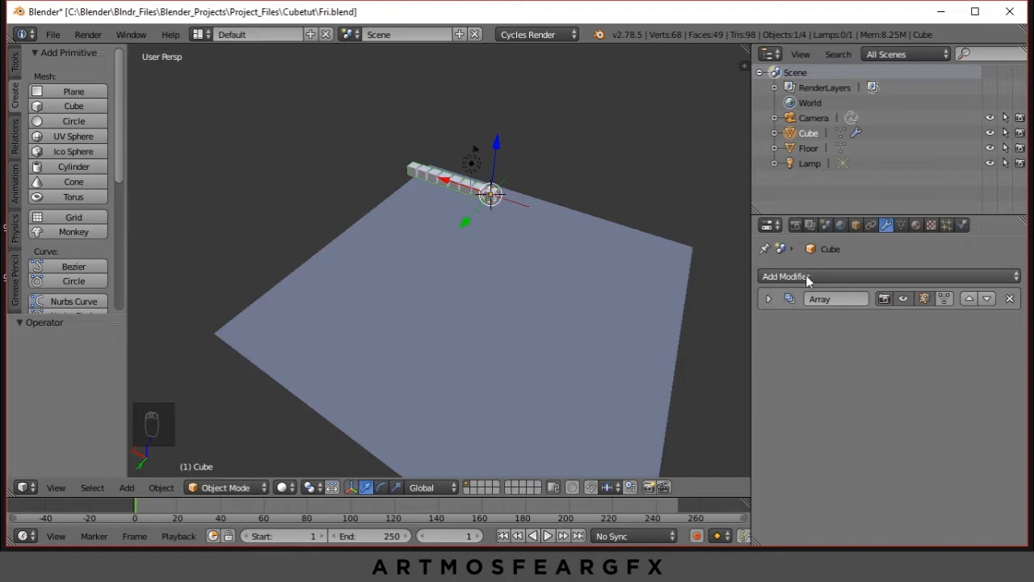
{"action": "left_click", "coordinate": [849, 278]}
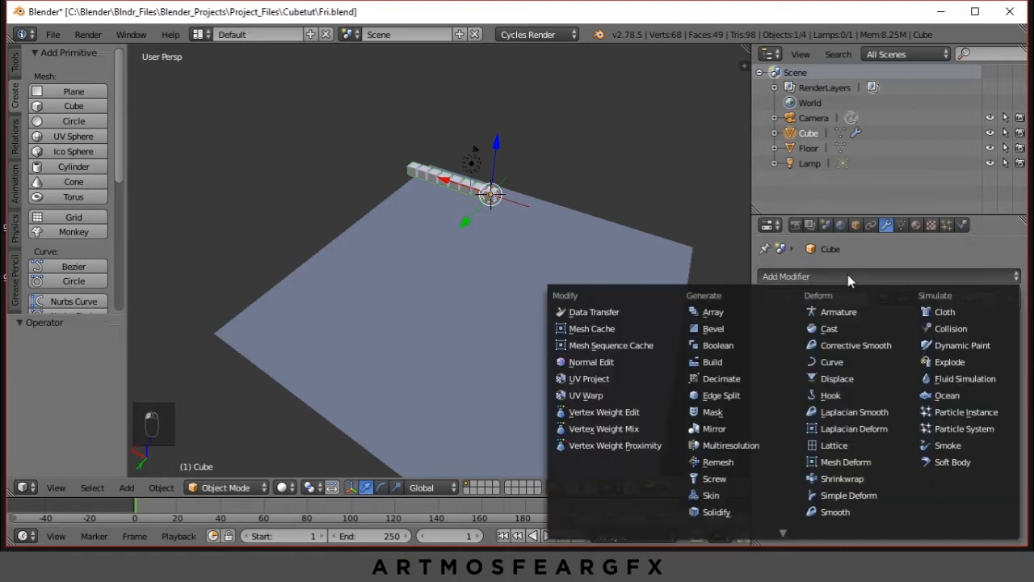
{"action": "left_click", "coordinate": [746, 317]}
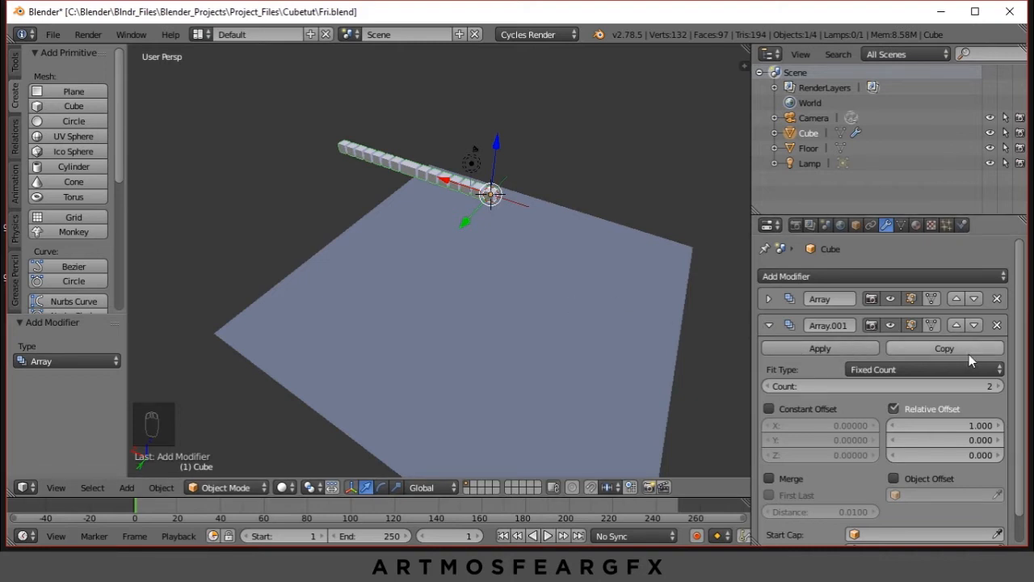
Step: Set the second Array modifier's X relative offset to 0
{"action": "scroll", "coordinate": [970, 364], "scroll_direction": "down", "scroll_amount": 2}
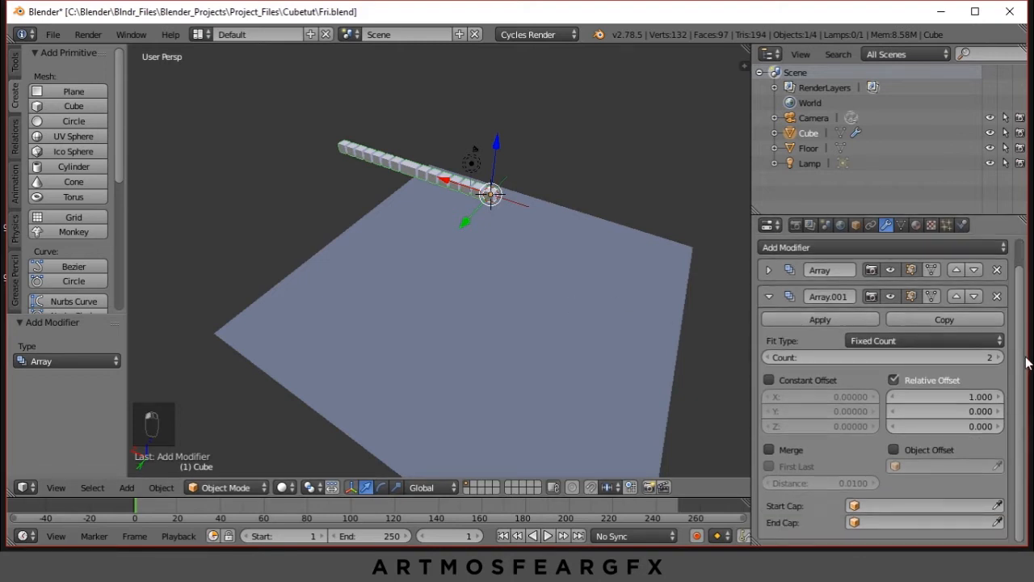
{"action": "left_click", "coordinate": [978, 397]}
{"action": "type", "text": "0"}
{"action": "key", "text": "Return"}
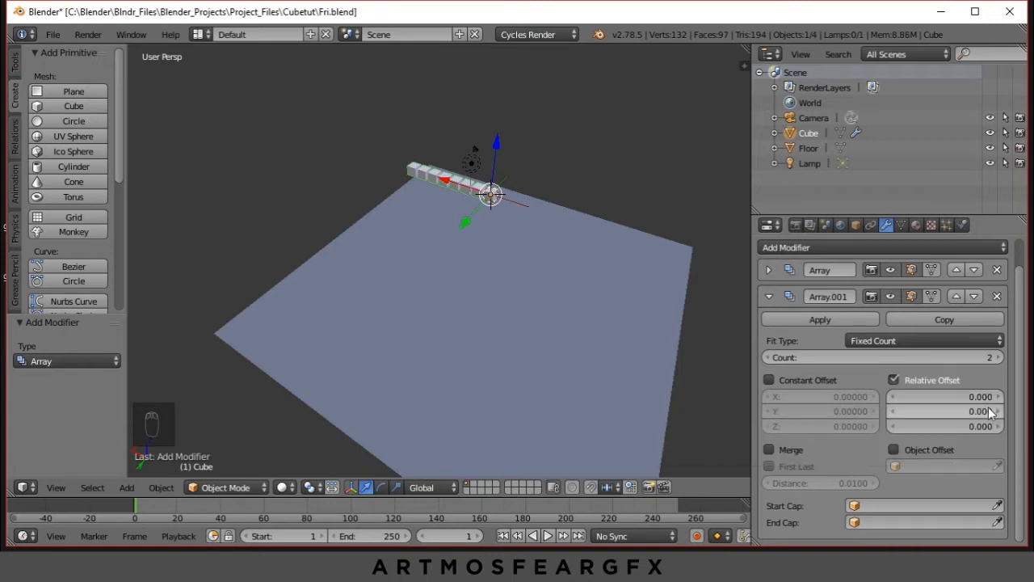
Step: Set the second Array modifier's Y relative offset to 1.6 and its count to 5
{"action": "left_click", "coordinate": [987, 411]}
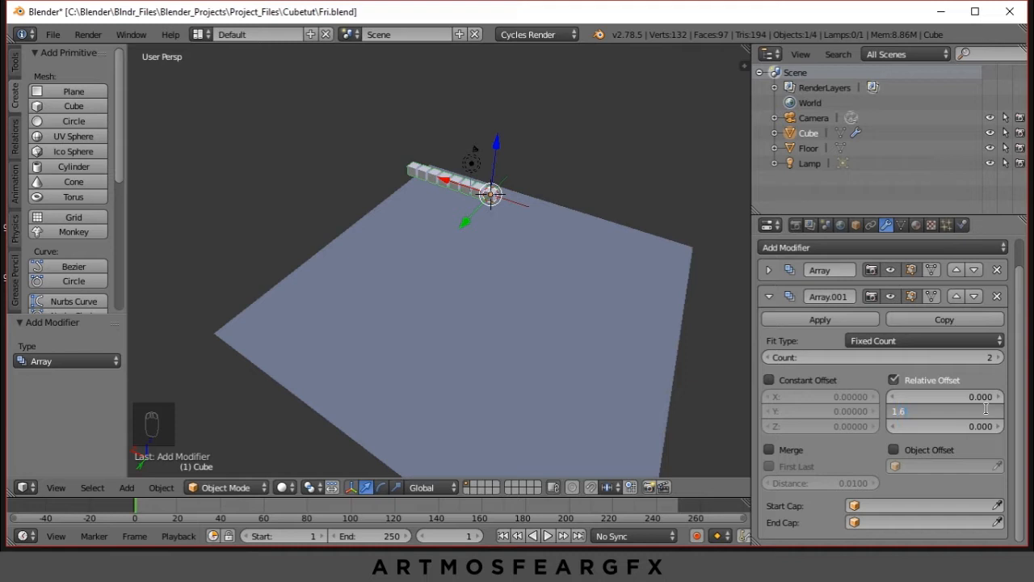
{"action": "key", "text": "Return"}
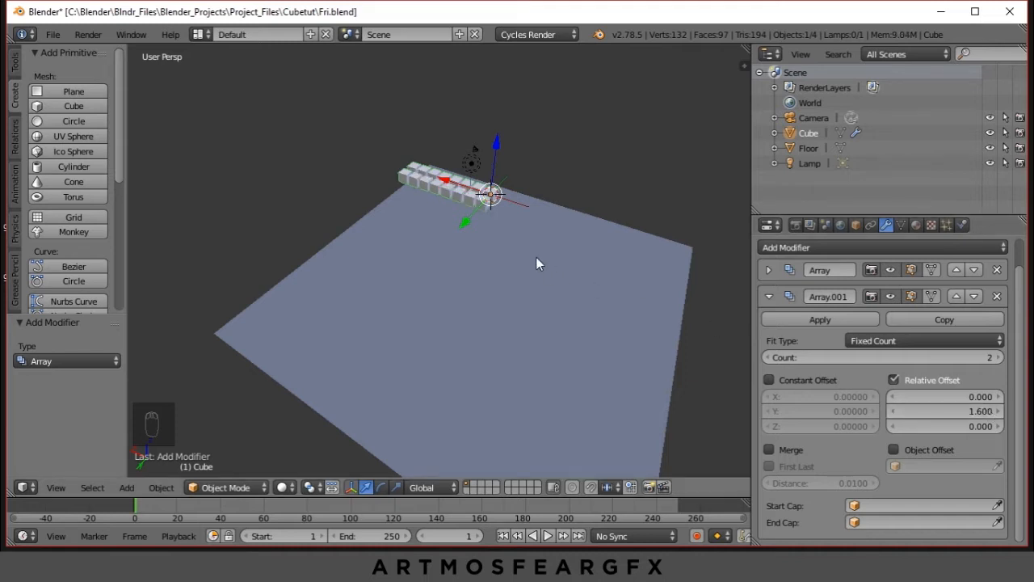
{"action": "middle_click_drag", "start_coordinate": [536, 257], "coordinate": [519, 284]}
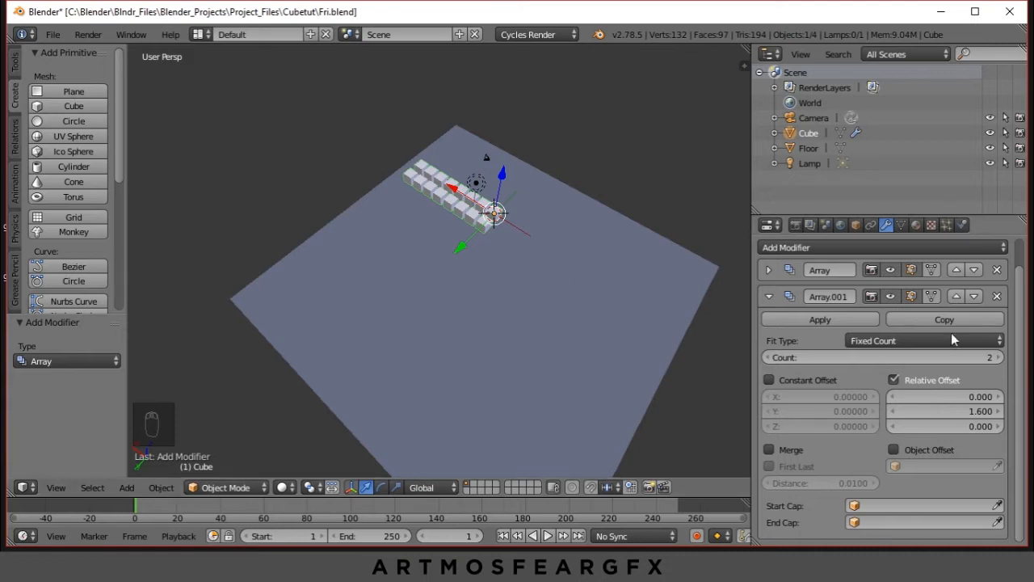
{"action": "left_click", "coordinate": [998, 358]}
{"action": "left_click", "coordinate": [999, 358]}
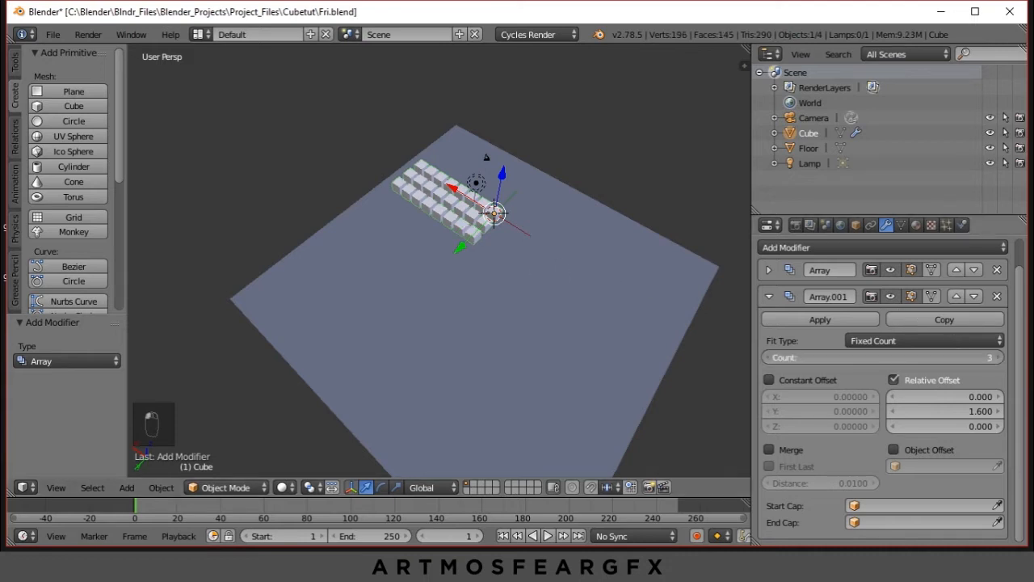
{"action": "left_click", "coordinate": [998, 358]}
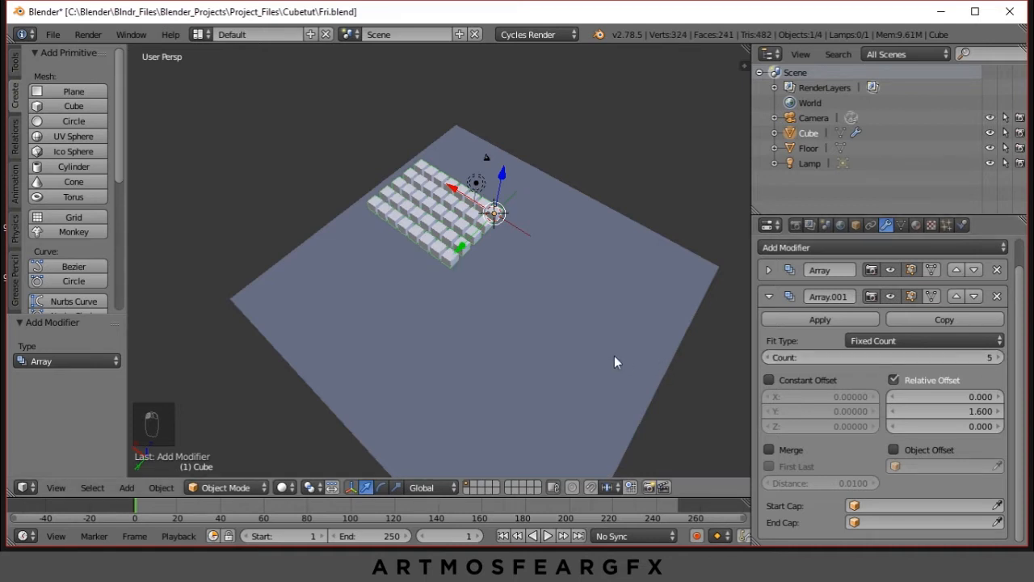
{"action": "middle_click_drag", "start_coordinate": [543, 332], "coordinate": [570, 320]}
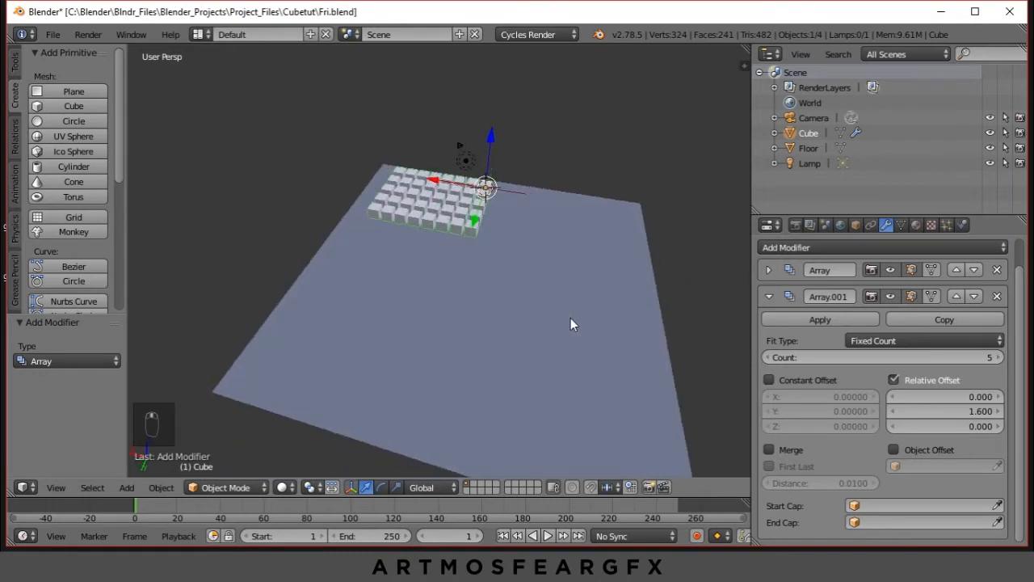
{"action": "middle_click_drag", "start_coordinate": [558, 268], "coordinate": [590, 256]}
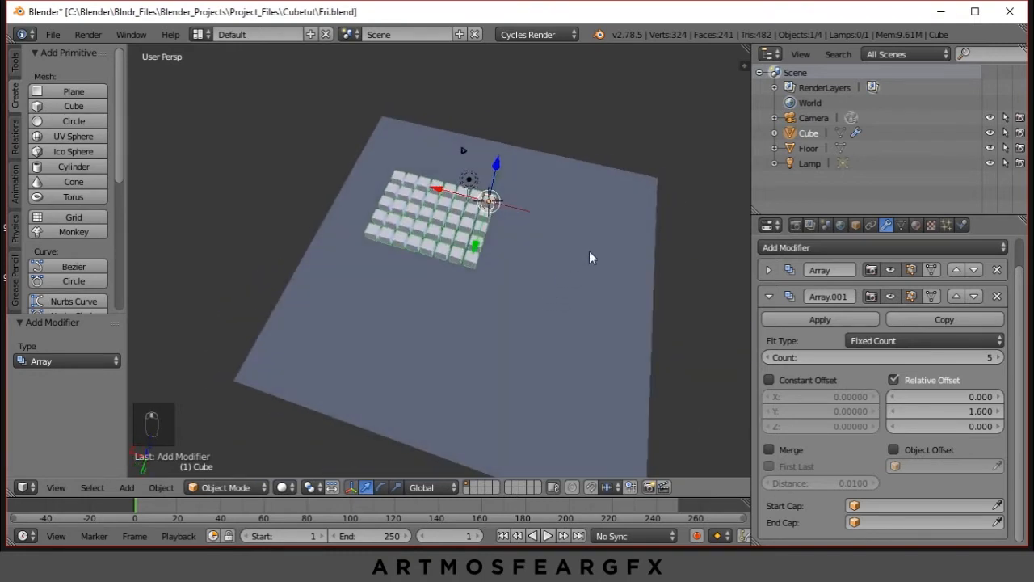
{"action": "middle_click_drag", "start_coordinate": [525, 280], "coordinate": [493, 248]}
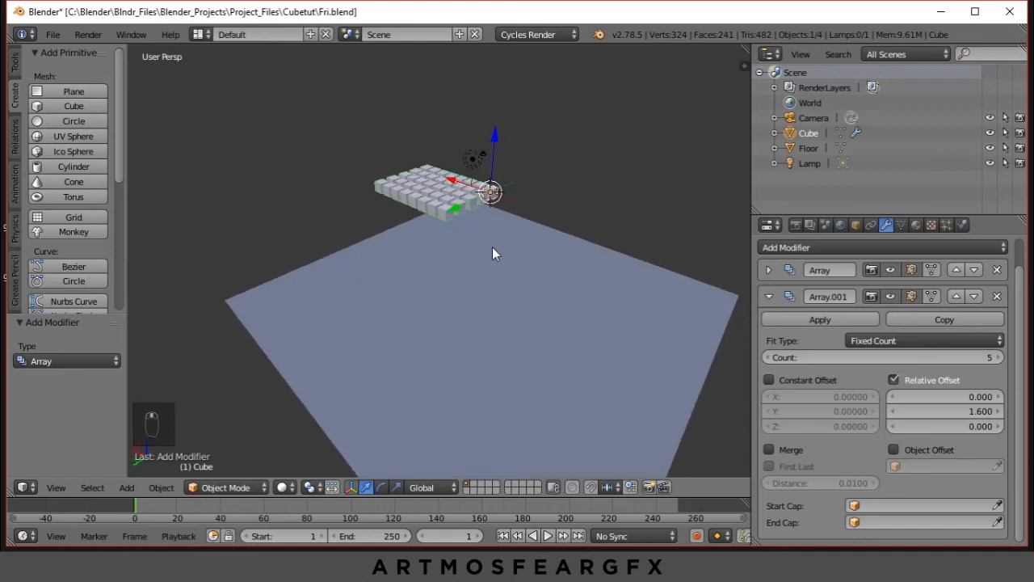
Step: Collapse the second Array modifier and add a third Array modifier with an X relative offset of 0
{"action": "left_click", "coordinate": [769, 296]}
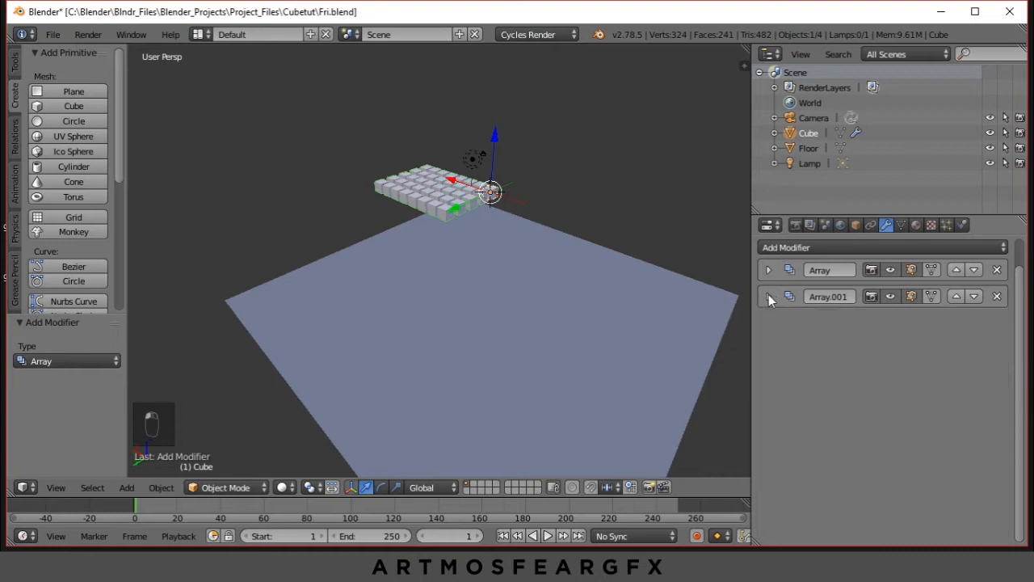
{"action": "left_click", "coordinate": [812, 246]}
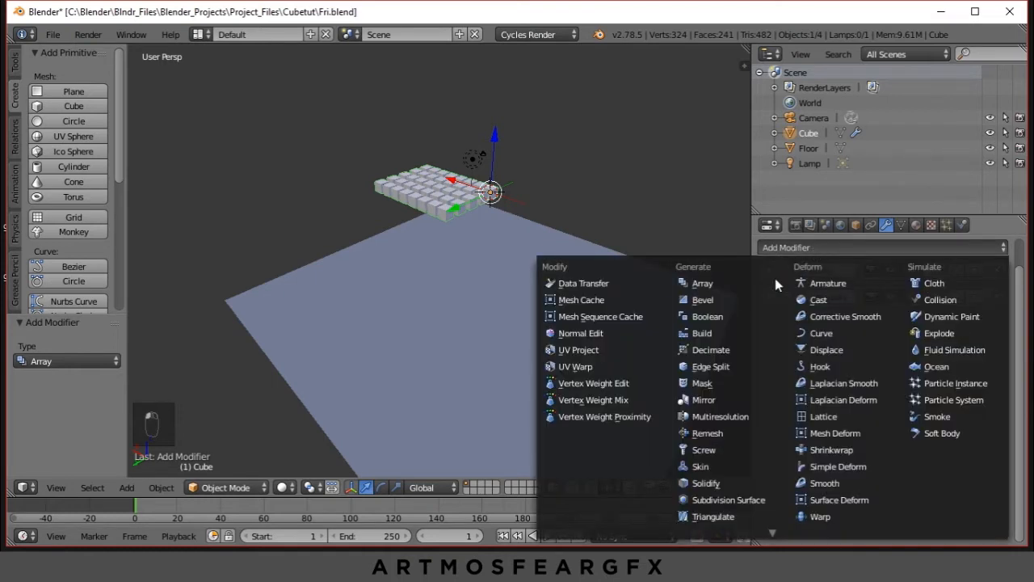
{"action": "left_click", "coordinate": [742, 287]}
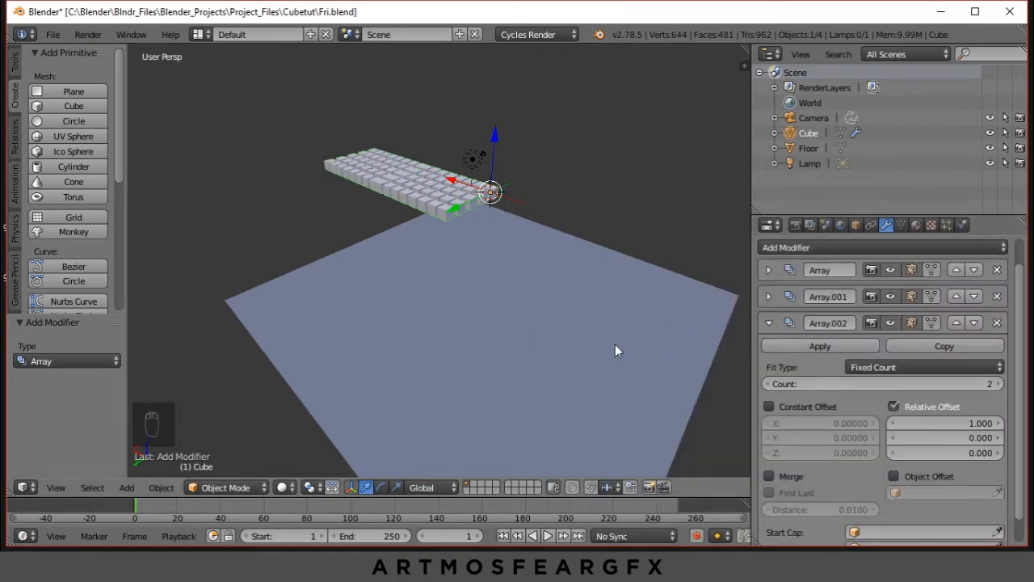
{"action": "left_click", "coordinate": [978, 423]}
{"action": "type", "text": "0"}
{"action": "key", "text": "Return"}
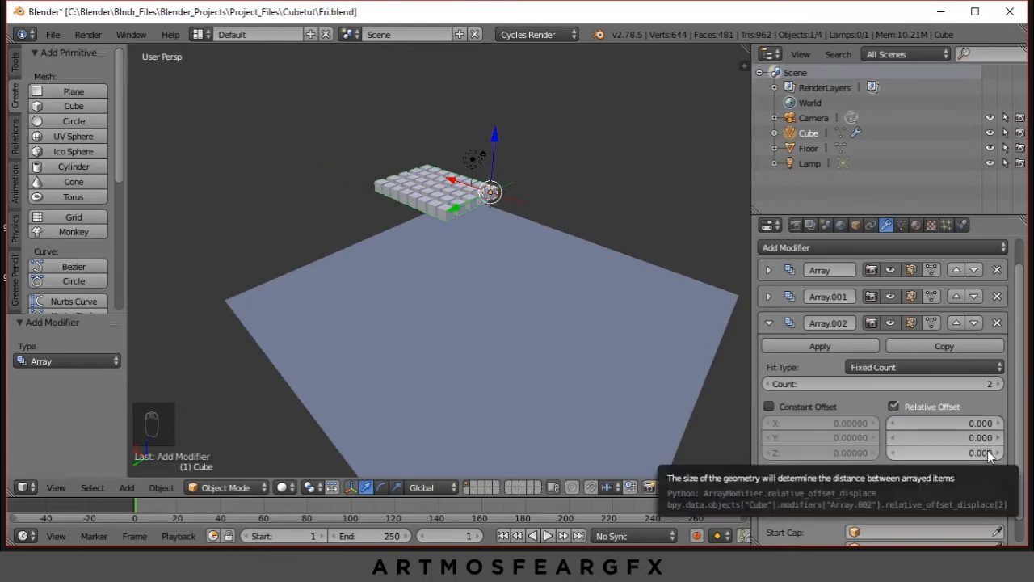
Step: Set the third Array modifier's Z relative offset to 1.6 and its count to 3
{"action": "left_click", "coordinate": [987, 451]}
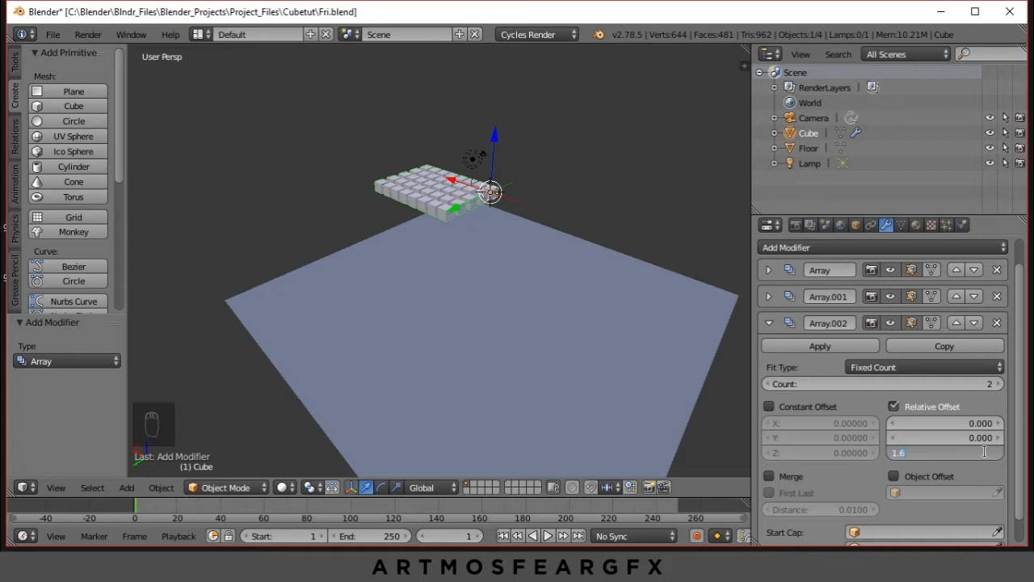
{"action": "type", "text": "1.6"}
{"action": "key", "text": "Return"}
{"action": "middle_click_drag", "start_coordinate": [696, 345], "coordinate": [556, 251]}
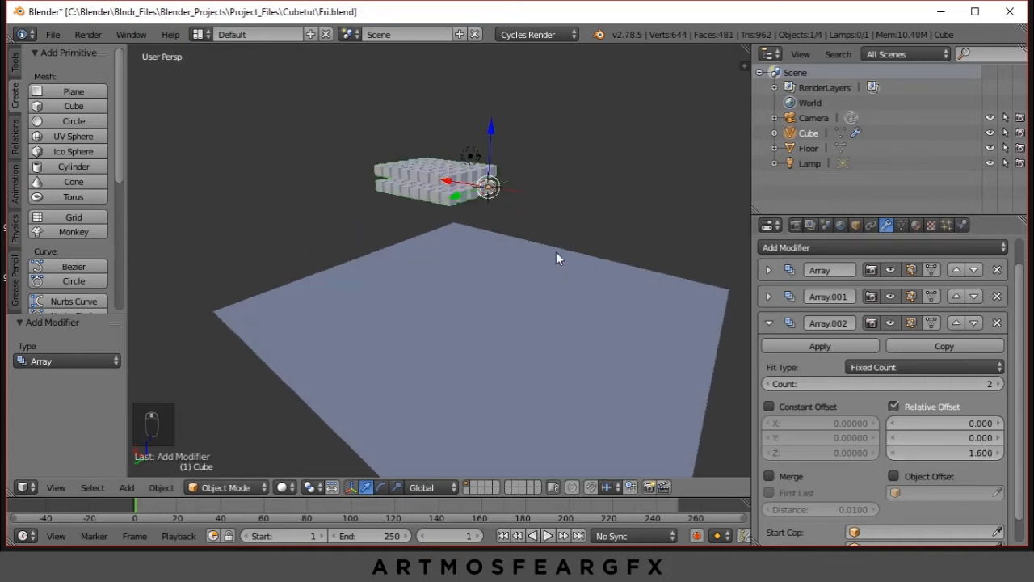
{"action": "left_click", "coordinate": [1001, 385]}
{"action": "middle_click_drag", "start_coordinate": [530, 248], "coordinate": [548, 280]}
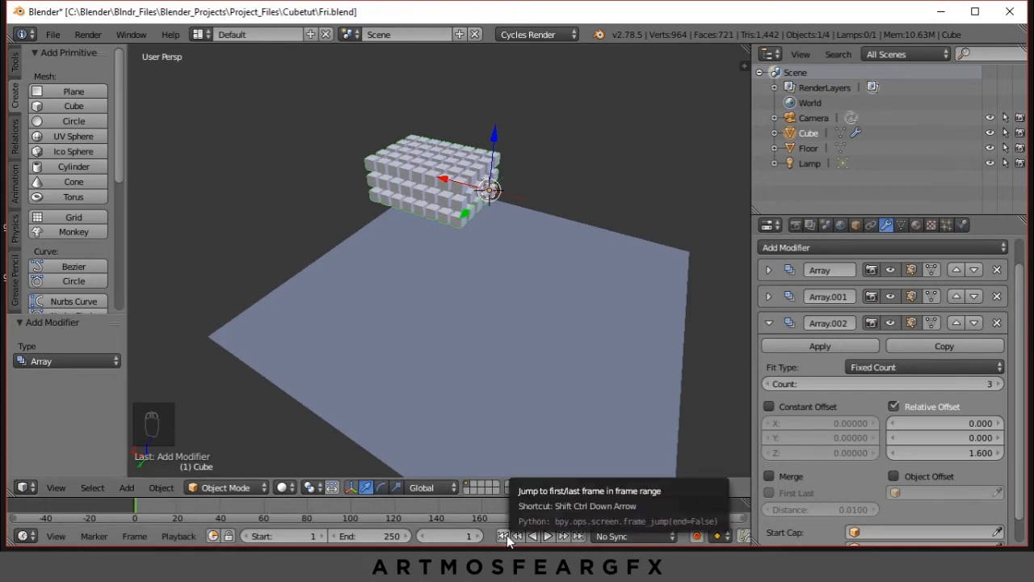
Step: Play the simulation to check how the stacked cube array falls, and return to the first frame
{"action": "left_click", "coordinate": [549, 536]}
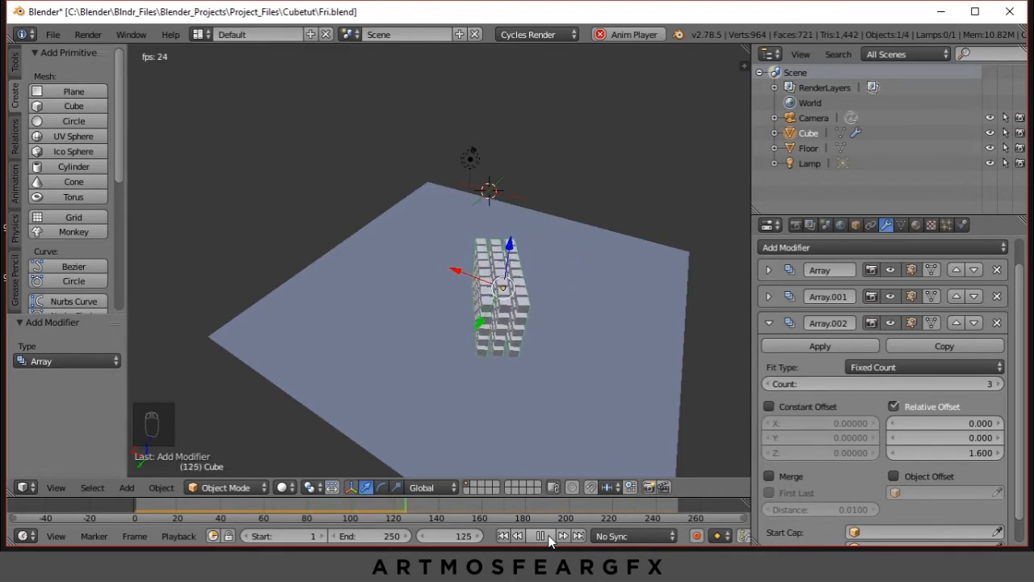
{"action": "left_click", "coordinate": [547, 536]}
{"action": "left_click", "coordinate": [503, 536]}
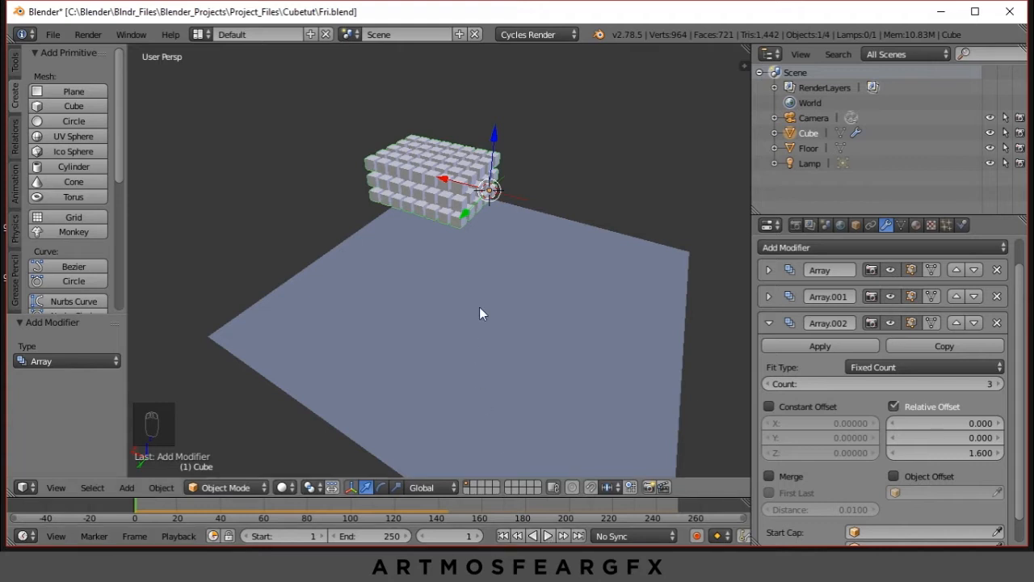
{"action": "middle_click_drag", "start_coordinate": [499, 320], "coordinate": [471, 308]}
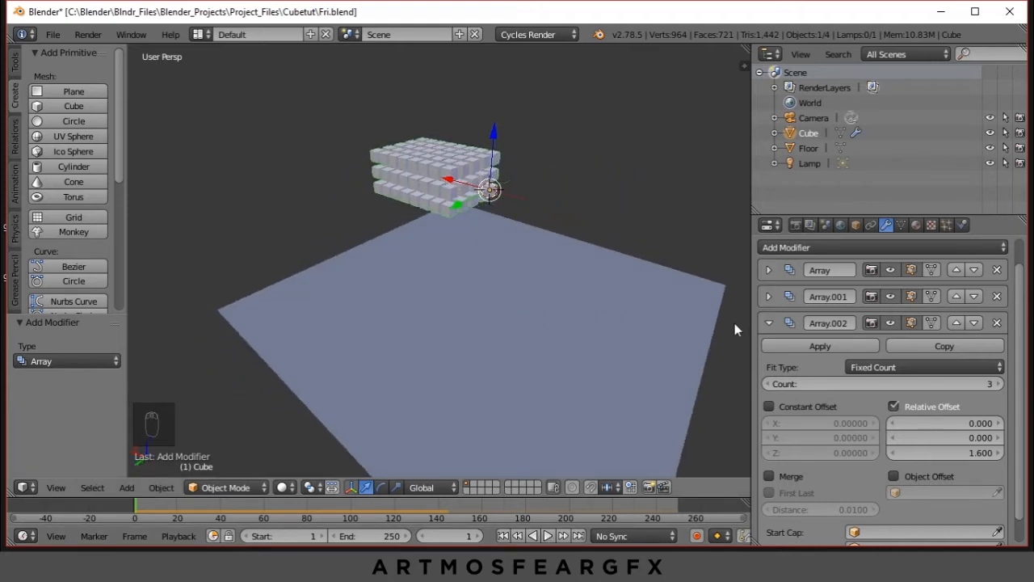
Step: Apply all three Array modifiers on the Cube, from first to last, and save the file
{"action": "left_click", "coordinate": [768, 322]}
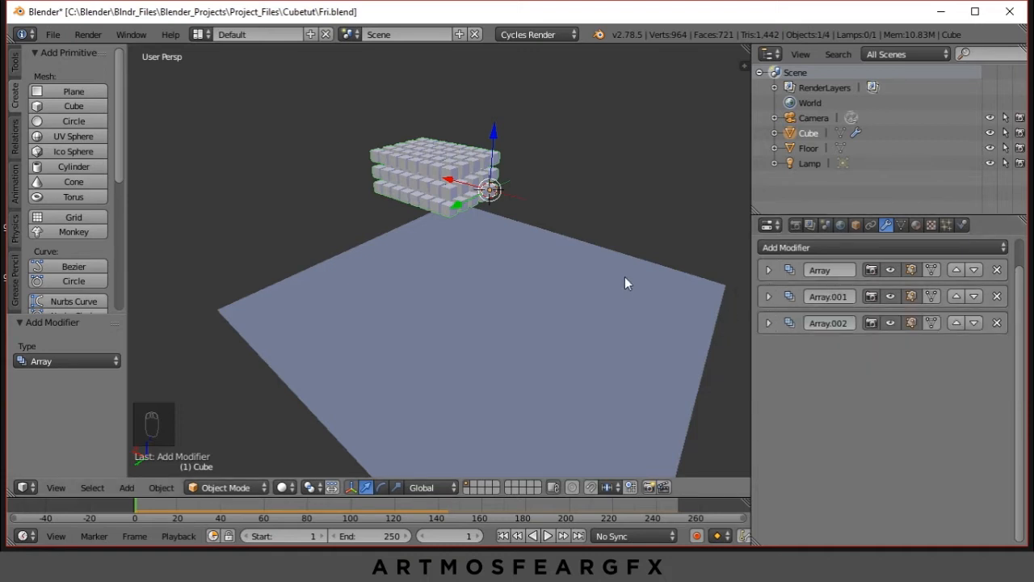
{"action": "left_click", "coordinate": [768, 270]}
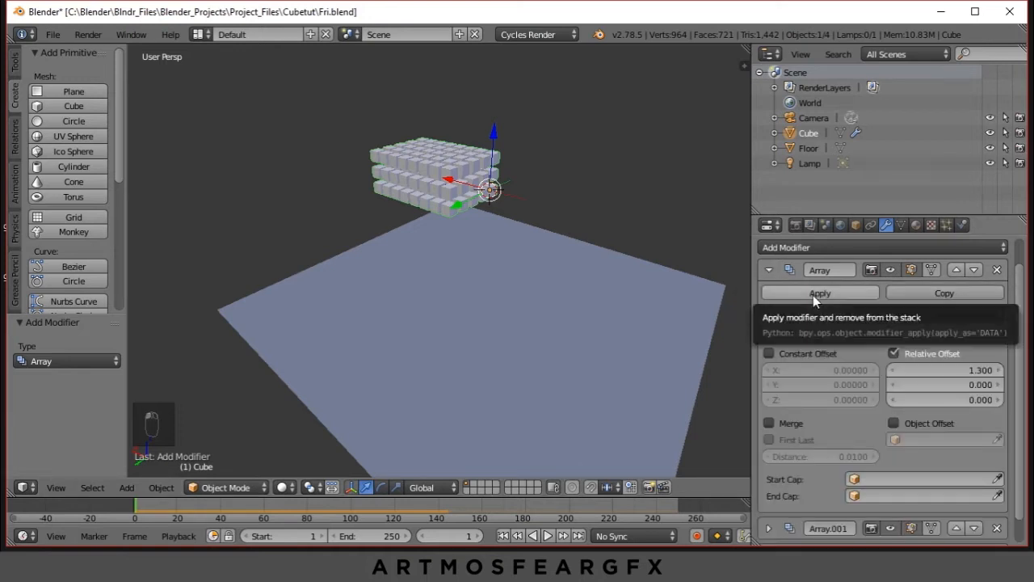
{"action": "left_click", "coordinate": [813, 294]}
{"action": "left_click", "coordinate": [768, 272]}
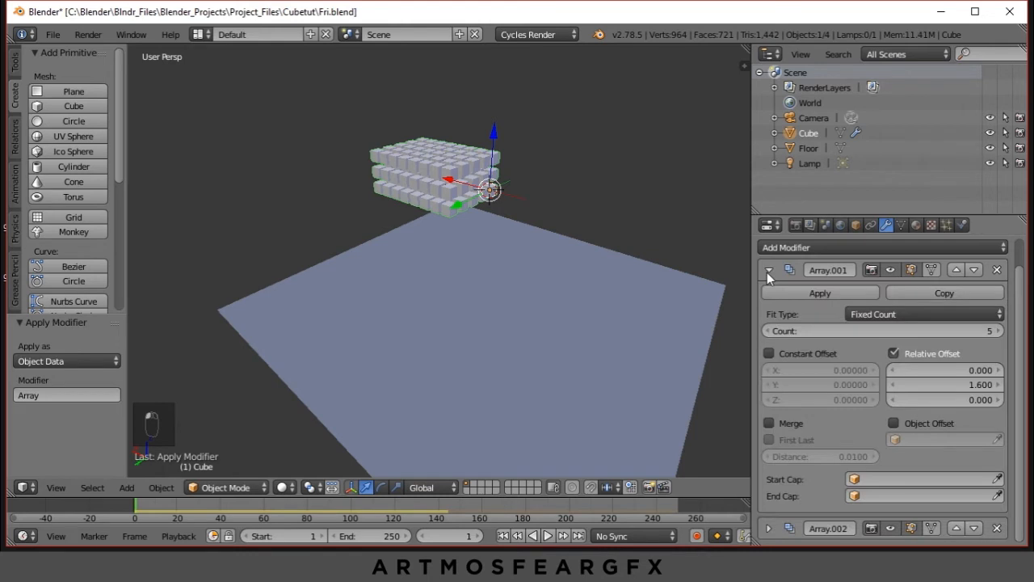
{"action": "left_click", "coordinate": [811, 292]}
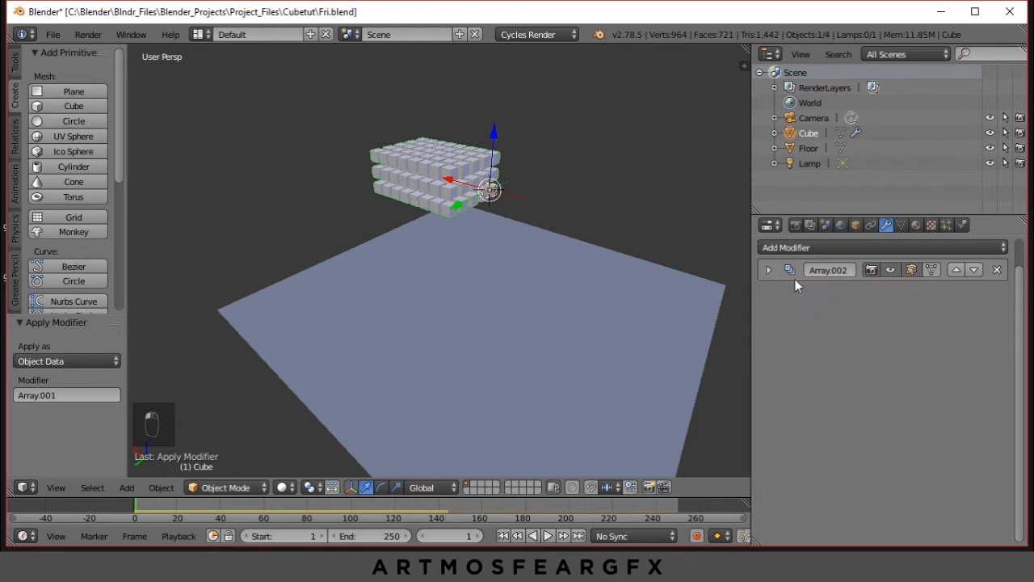
{"action": "left_click", "coordinate": [769, 272]}
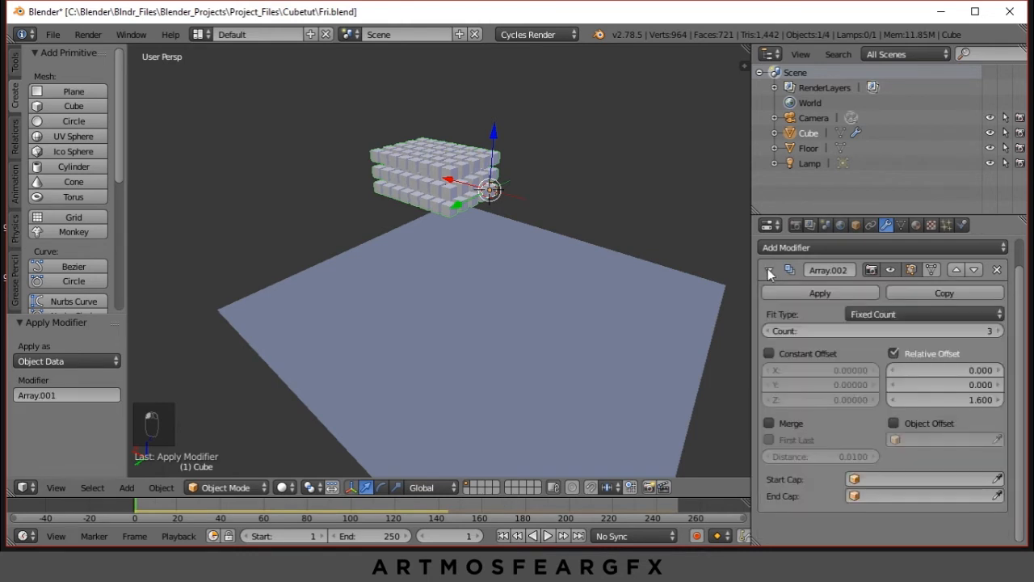
{"action": "left_click", "coordinate": [816, 296]}
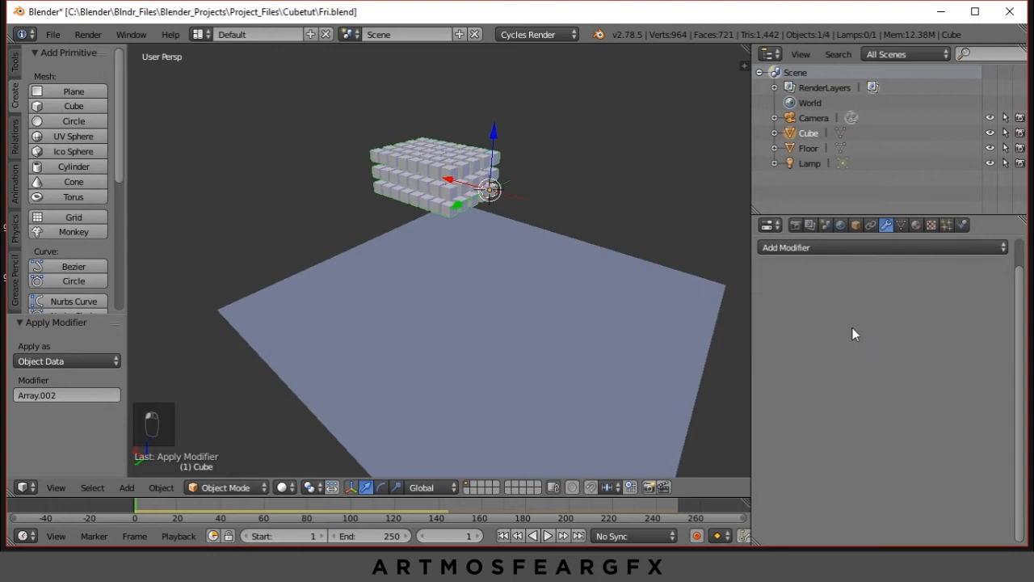
{"action": "key", "text": "ctrl+s"}
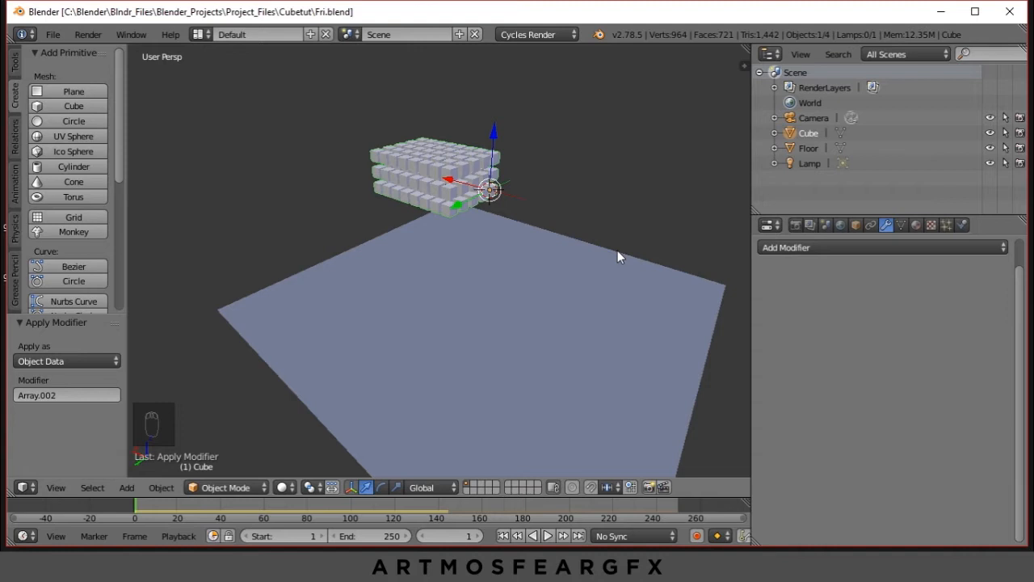
Step: Separate the Cube's whole mesh by loose parts in Edit Mode
{"action": "key", "text": "Tab"}
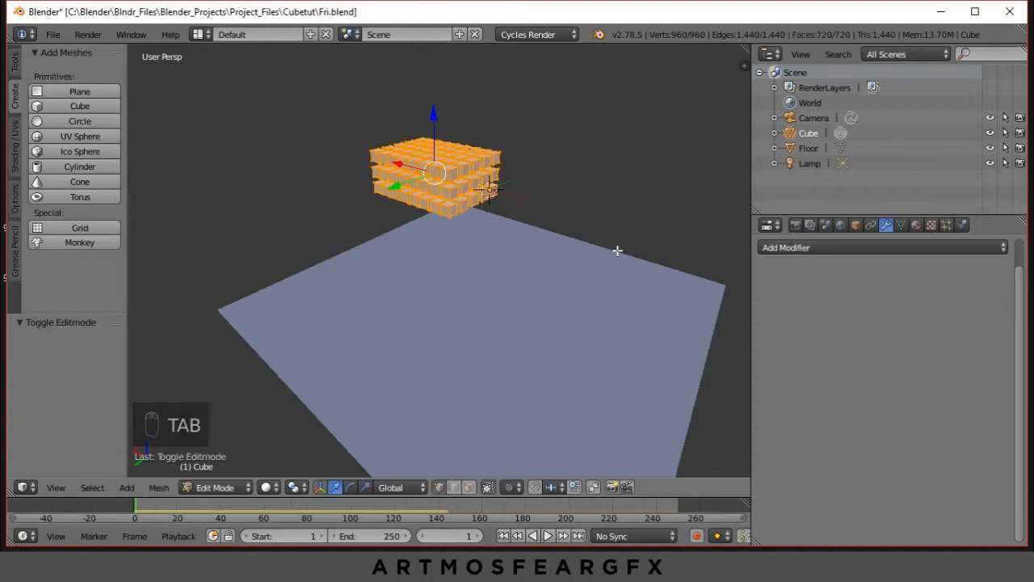
{"action": "middle_click_drag", "start_coordinate": [607, 242], "coordinate": [575, 258]}
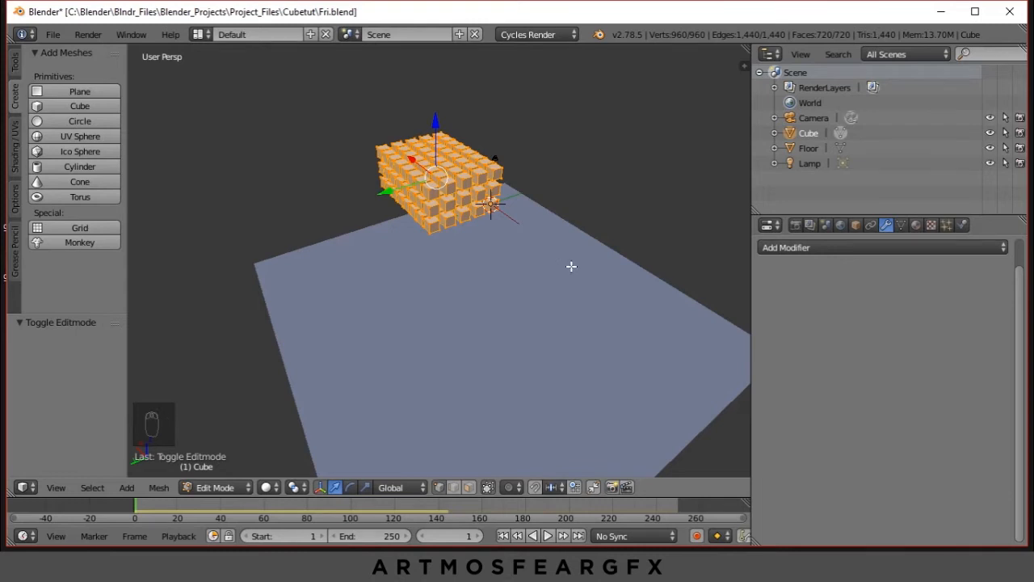
{"action": "key", "text": "p"}
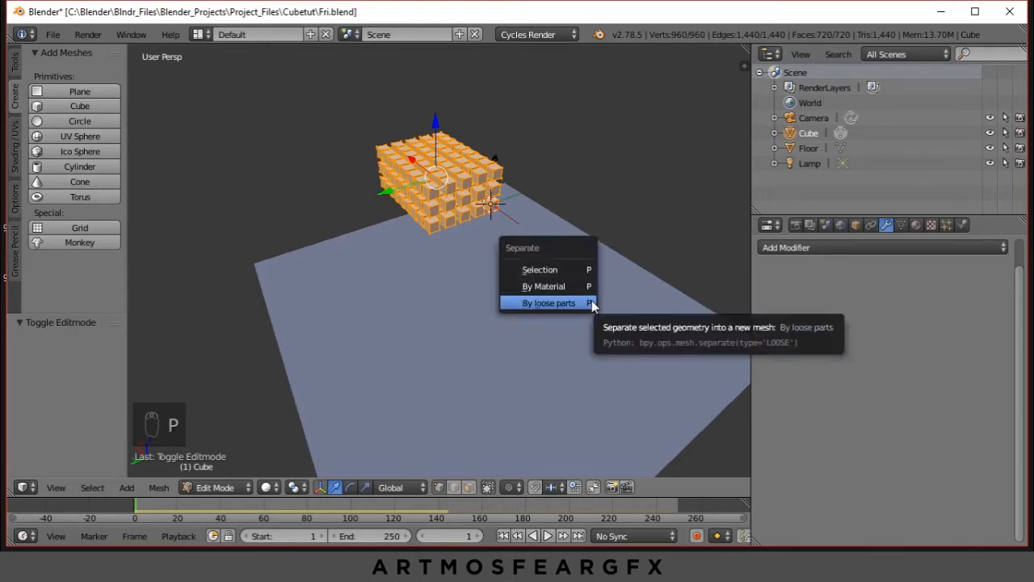
{"action": "left_click", "coordinate": [590, 303]}
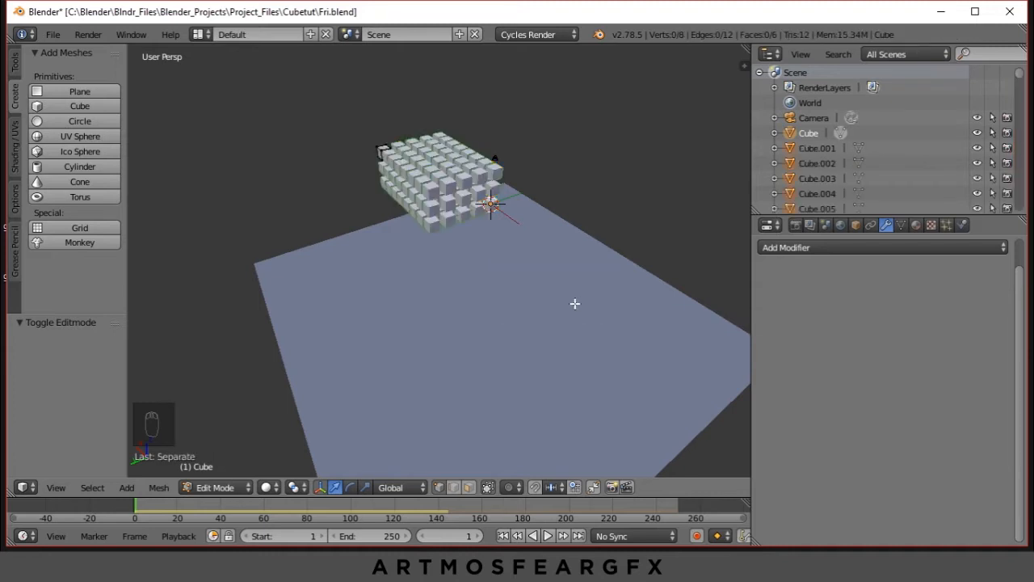
Step: Enlarge the Outliner and look through the list of separated cube objects
{"action": "left_click_drag", "start_coordinate": [819, 218], "coordinate": [832, 378]}
{"action": "scroll", "coordinate": [832, 191], "scroll_direction": "down", "scroll_amount": 5}
{"action": "scroll", "coordinate": [832, 190], "scroll_direction": "down", "scroll_amount": 12}
{"action": "scroll", "coordinate": [831, 191], "scroll_direction": "up", "scroll_amount": 8}
{"action": "middle_click_drag", "start_coordinate": [542, 304], "coordinate": [577, 321]}
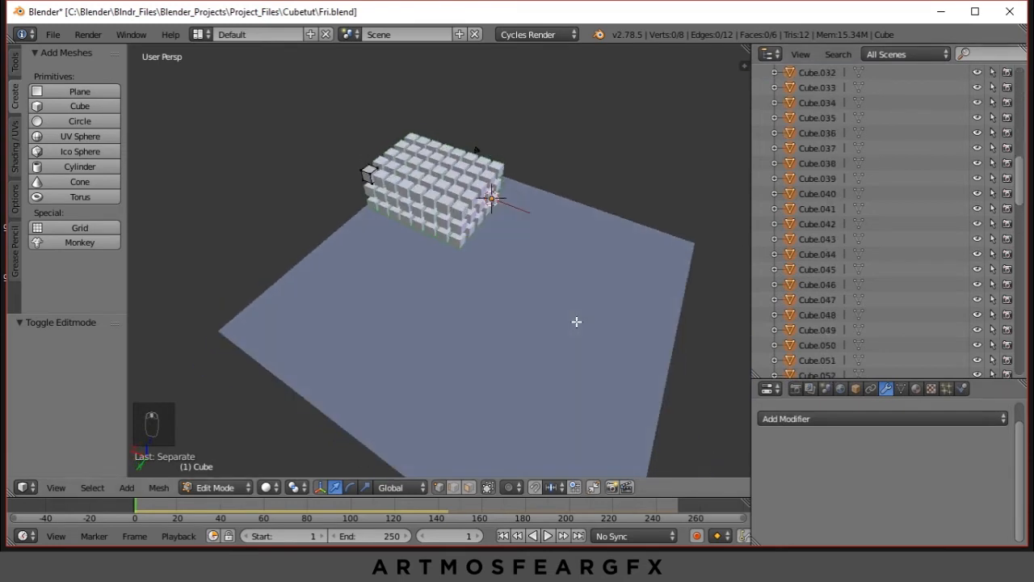
Step: Play the simulation twice to check how the separated cubes scatter on the Floor, returning to the first frame each time
{"action": "left_click", "coordinate": [504, 536]}
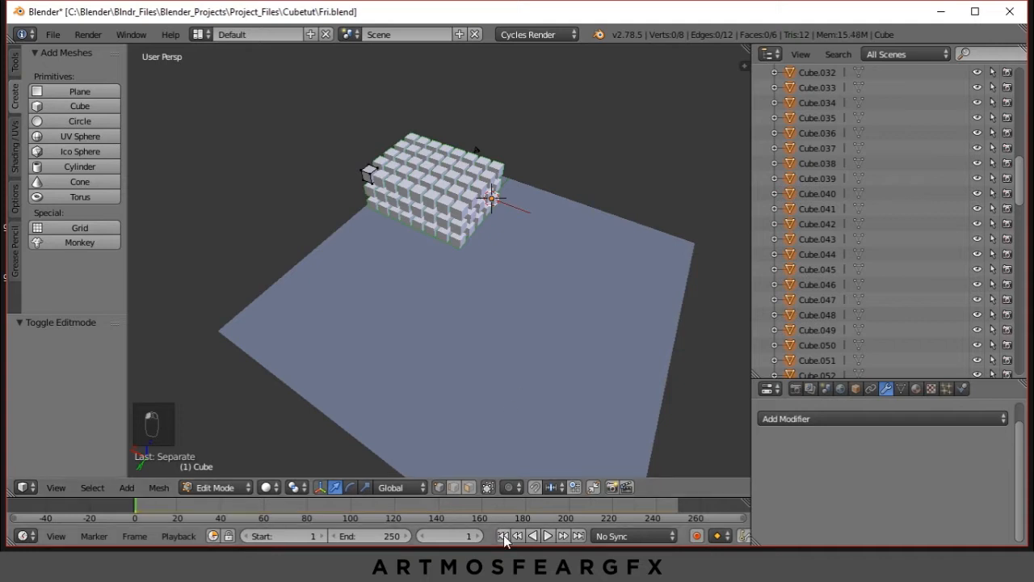
{"action": "left_click", "coordinate": [548, 536]}
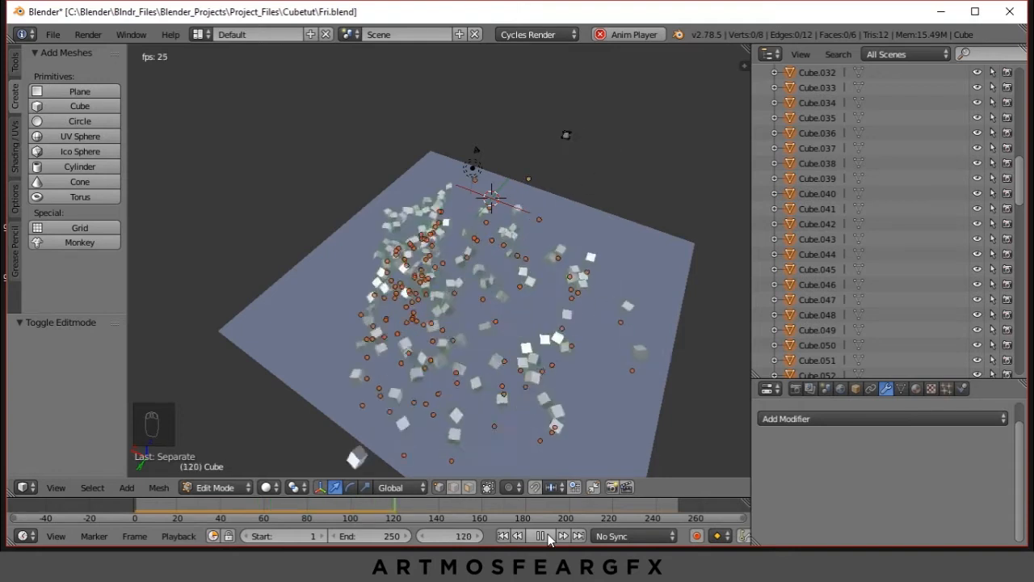
{"action": "left_click", "coordinate": [546, 538]}
{"action": "left_click", "coordinate": [505, 536]}
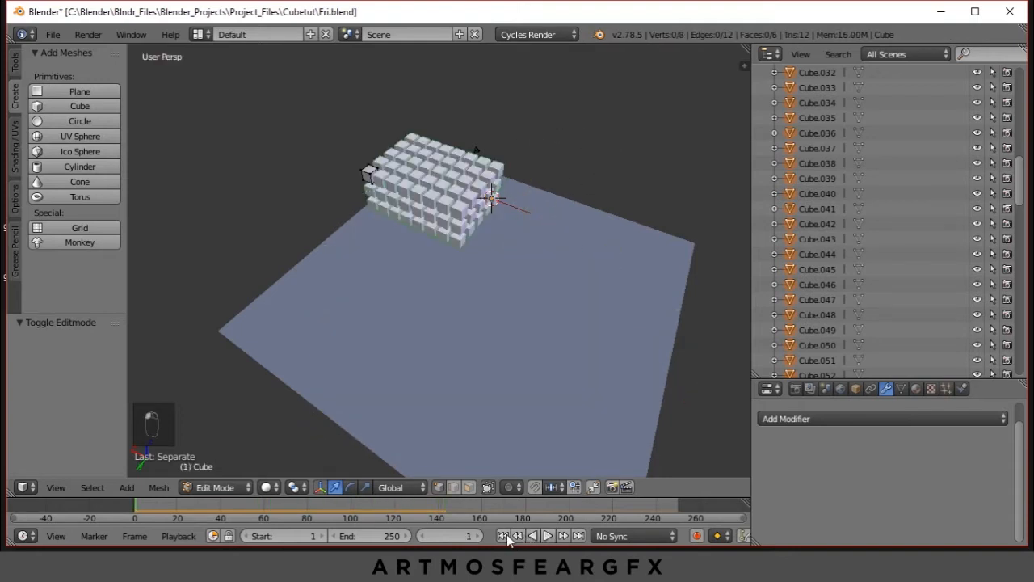
{"action": "left_click", "coordinate": [547, 535]}
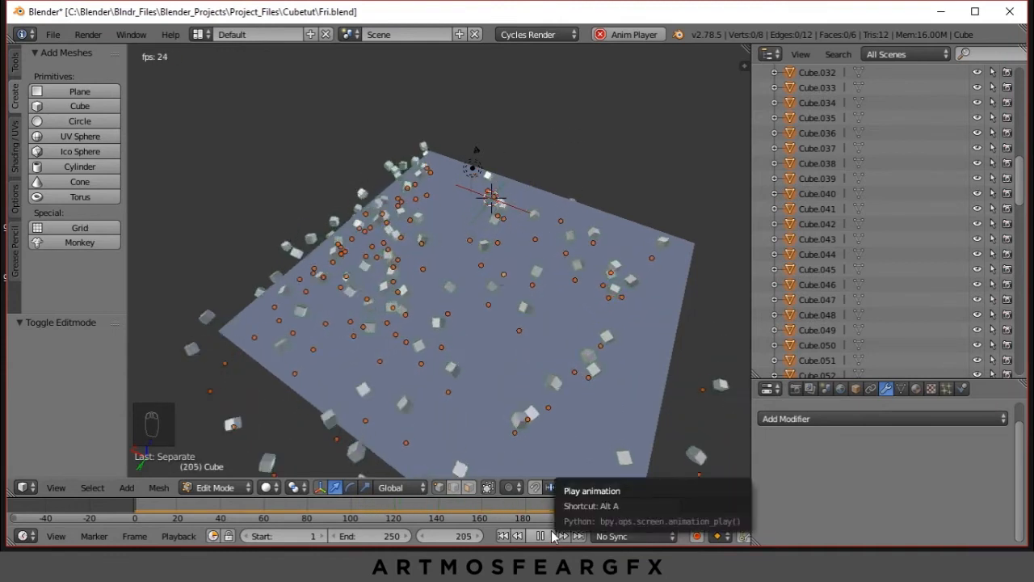
{"action": "left_click", "coordinate": [553, 537]}
{"action": "left_click", "coordinate": [502, 535]}
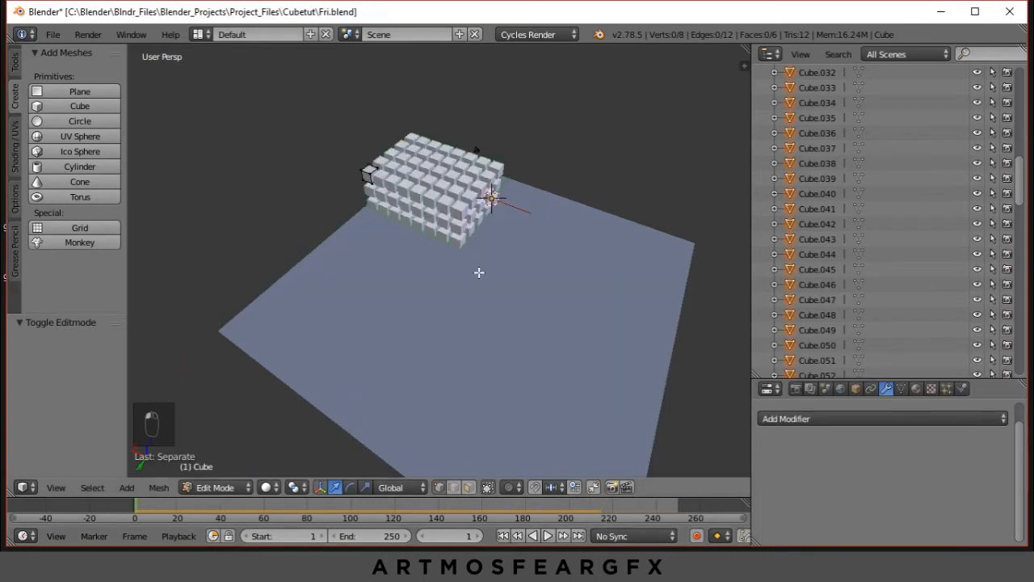
Step: Return to Object Mode and set the origin of all selected cubes to their center of mass
{"action": "middle_click_drag", "start_coordinate": [475, 268], "coordinate": [418, 295]}
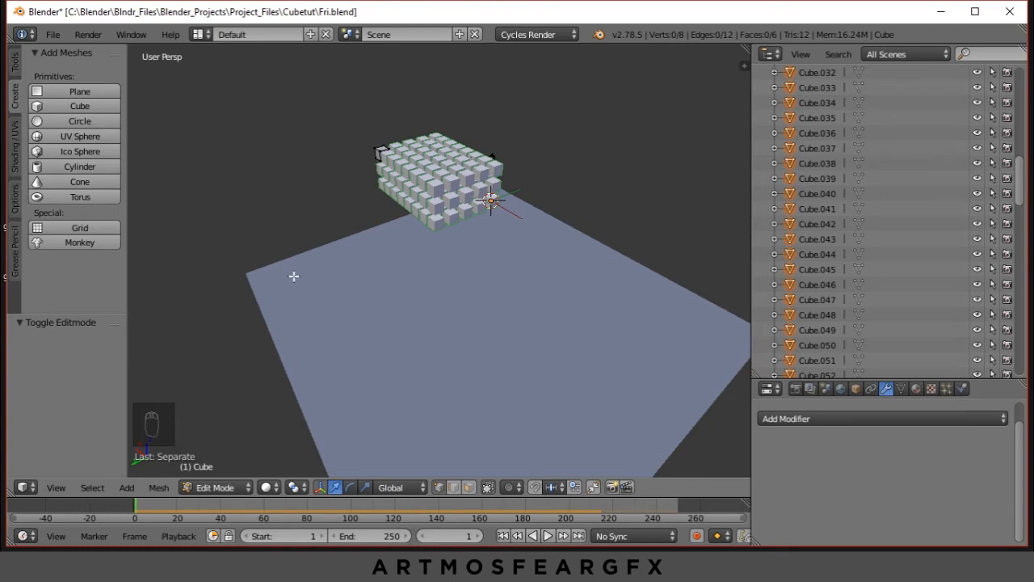
{"action": "key", "text": "Tab"}
{"action": "middle_click_drag", "start_coordinate": [320, 283], "coordinate": [353, 323]}
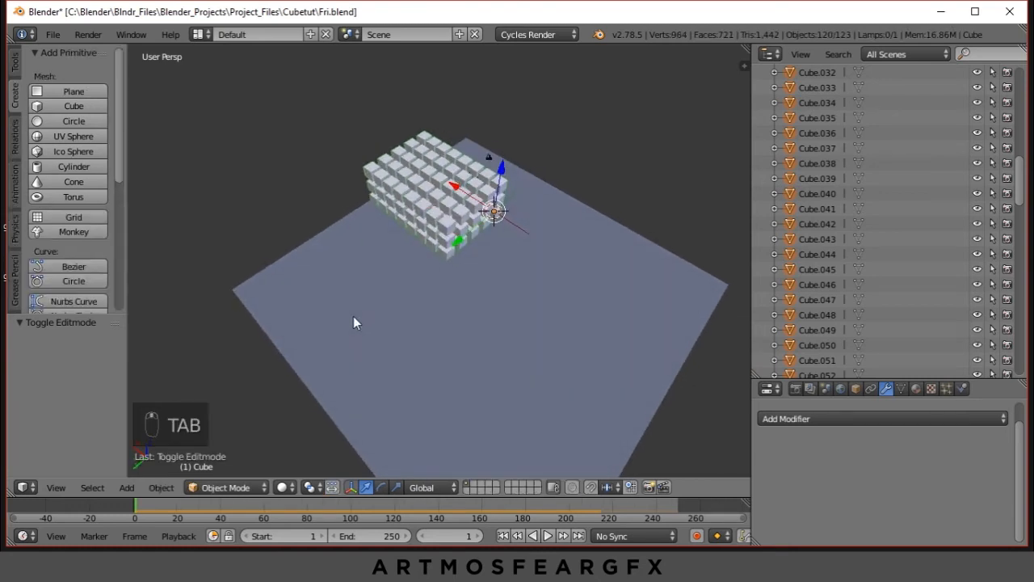
{"action": "left_click", "coordinate": [170, 490]}
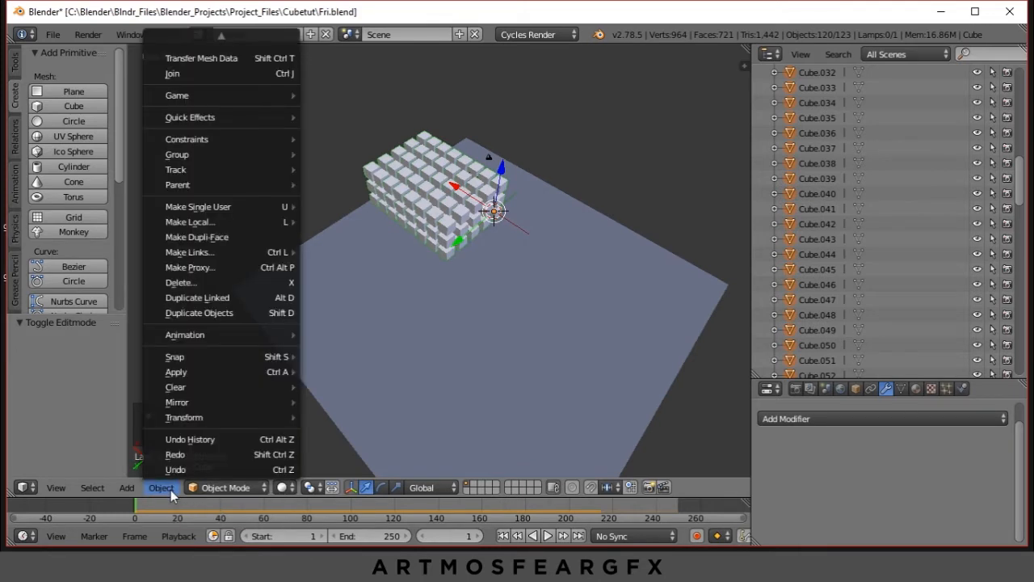
{"action": "mouse_move", "coordinate": [211, 422]}
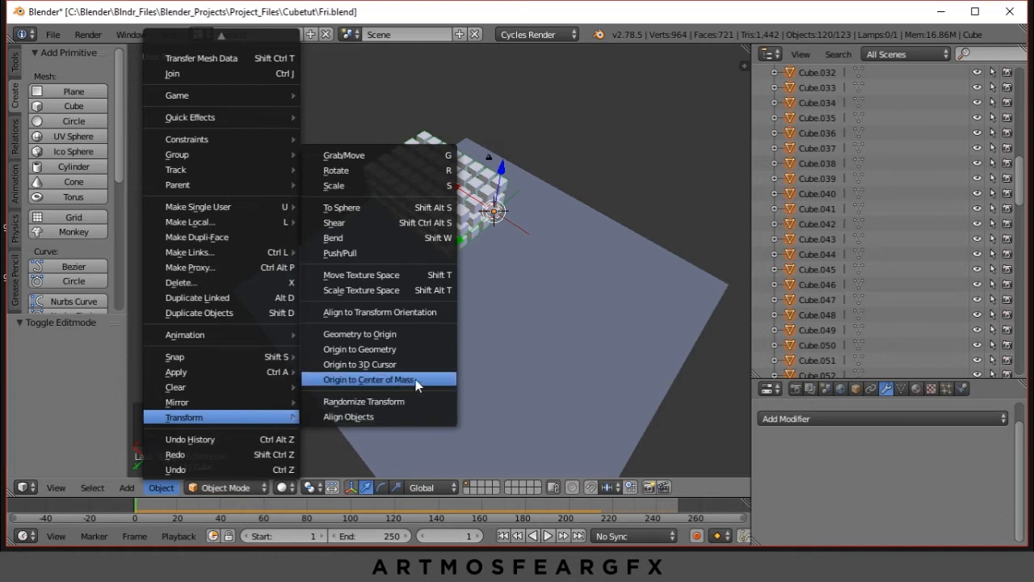
{"action": "left_click", "coordinate": [435, 381]}
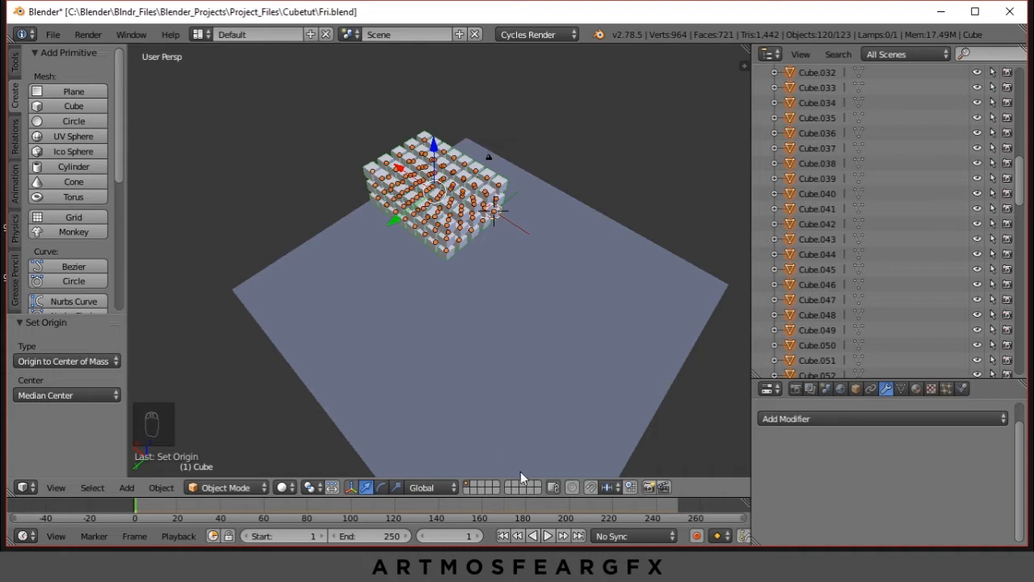
Step: Play the simulation to check how the cubes fall with their new origins, and return to the first frame
{"action": "left_click", "coordinate": [547, 535]}
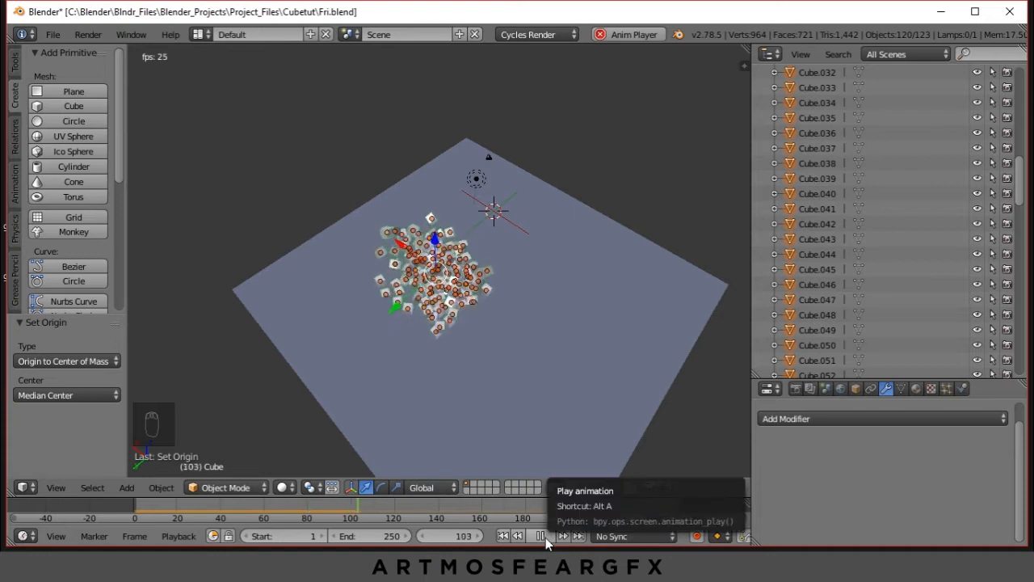
{"action": "left_click", "coordinate": [546, 538]}
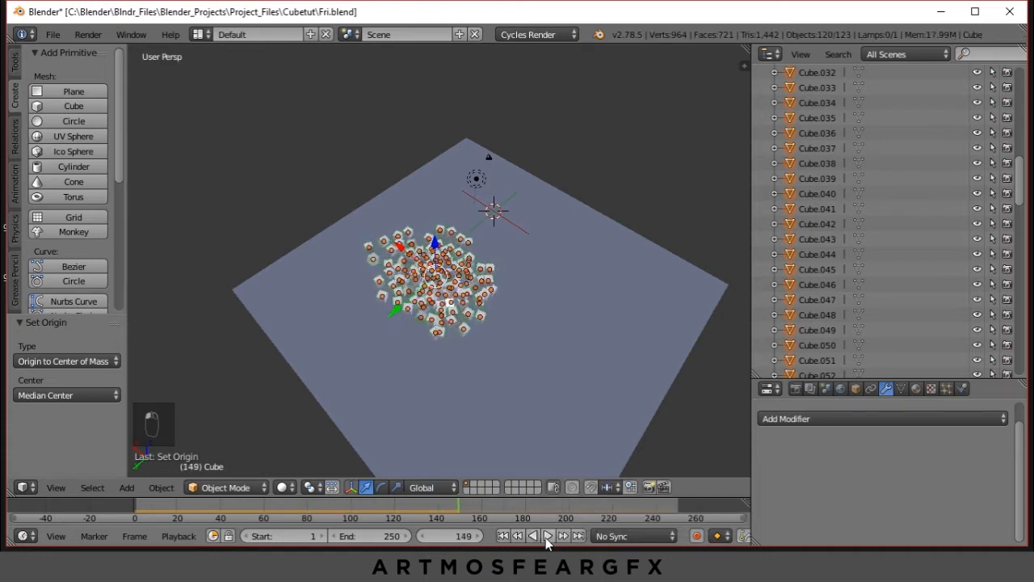
{"action": "left_click", "coordinate": [503, 536]}
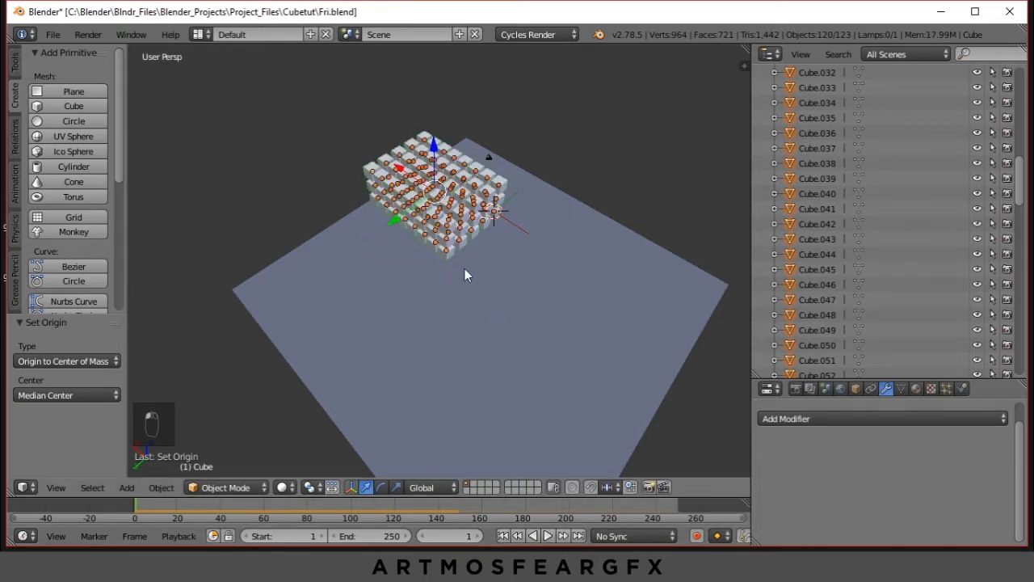
Step: Select only Cube.040 and replay the simulation twice to examine the falling cubes, returning to the first frame each time
{"action": "left_click", "coordinate": [805, 193]}
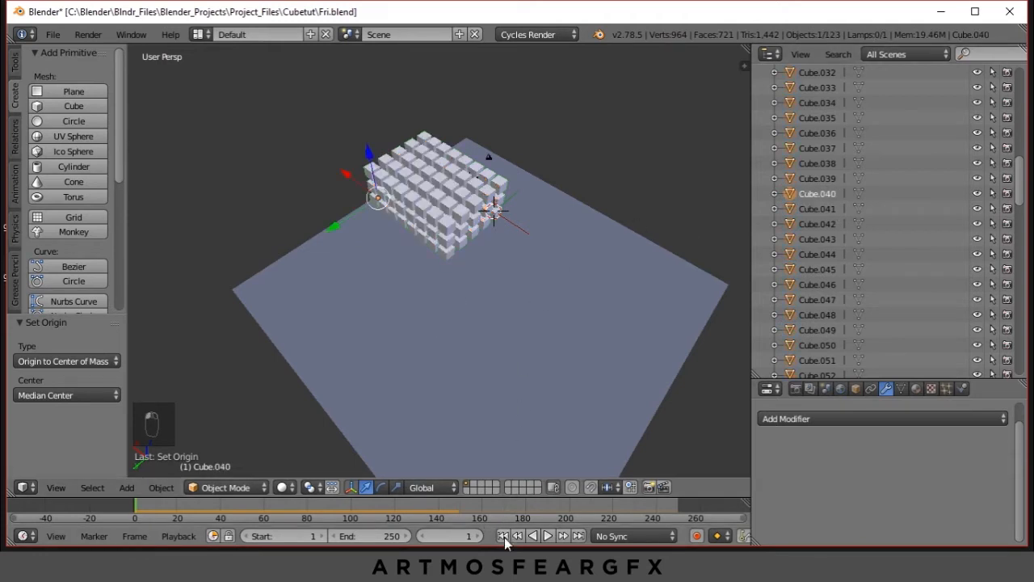
{"action": "left_click", "coordinate": [549, 537]}
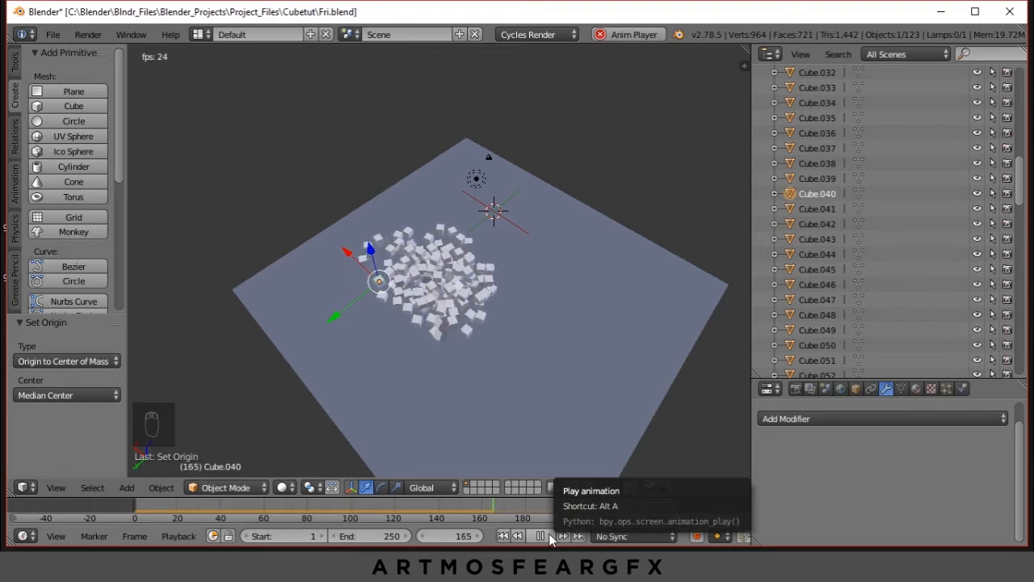
{"action": "left_click", "coordinate": [541, 536]}
{"action": "left_click", "coordinate": [502, 536]}
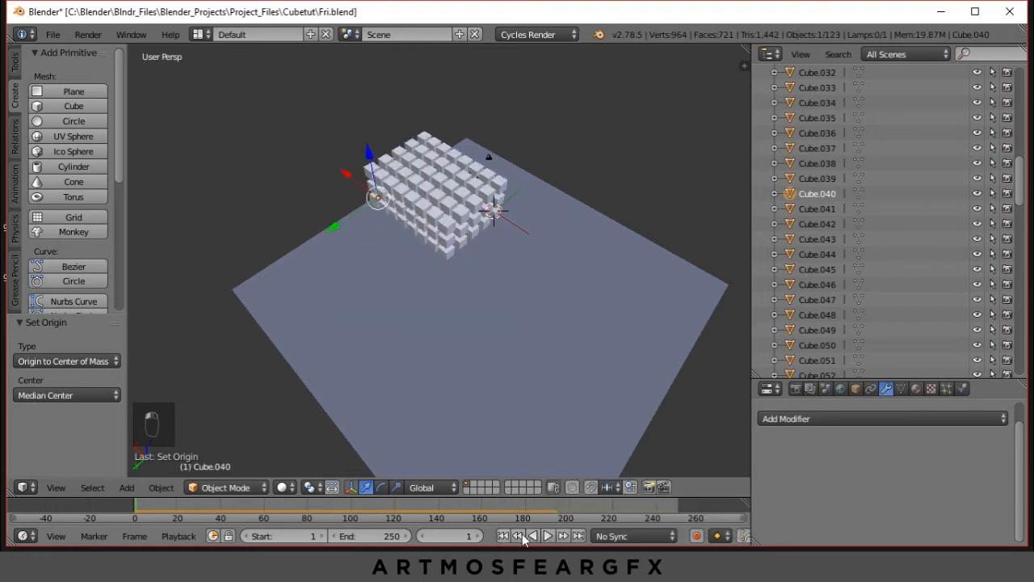
{"action": "left_click", "coordinate": [546, 536]}
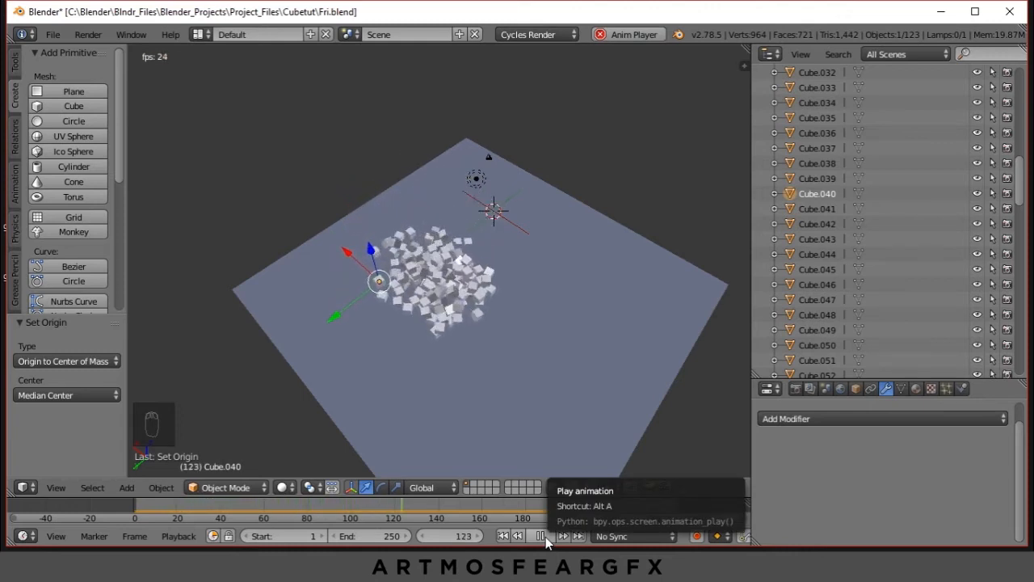
{"action": "left_click", "coordinate": [545, 537]}
{"action": "left_click", "coordinate": [503, 535]}
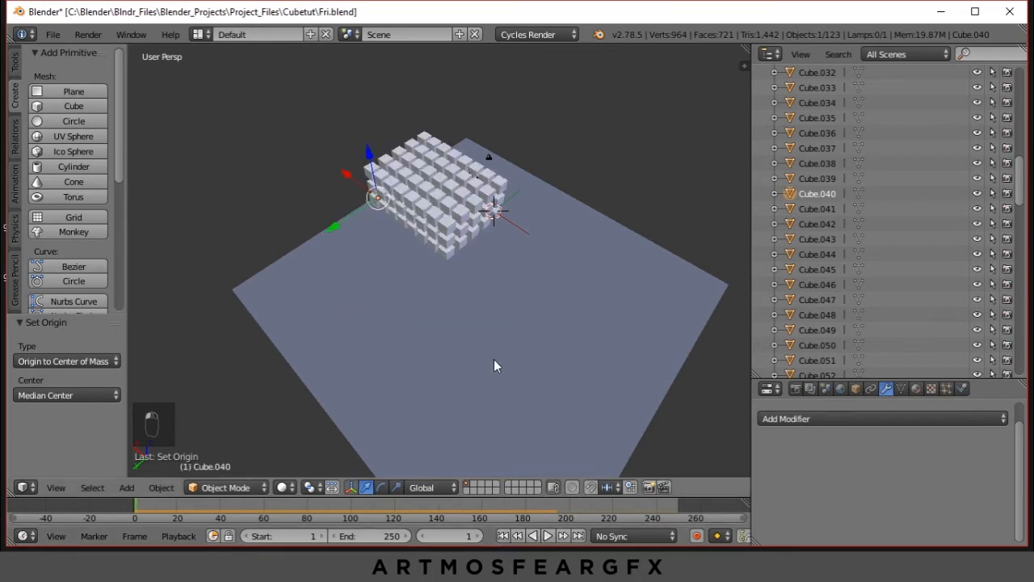
{"action": "middle_click_drag", "start_coordinate": [491, 358], "coordinate": [397, 259]}
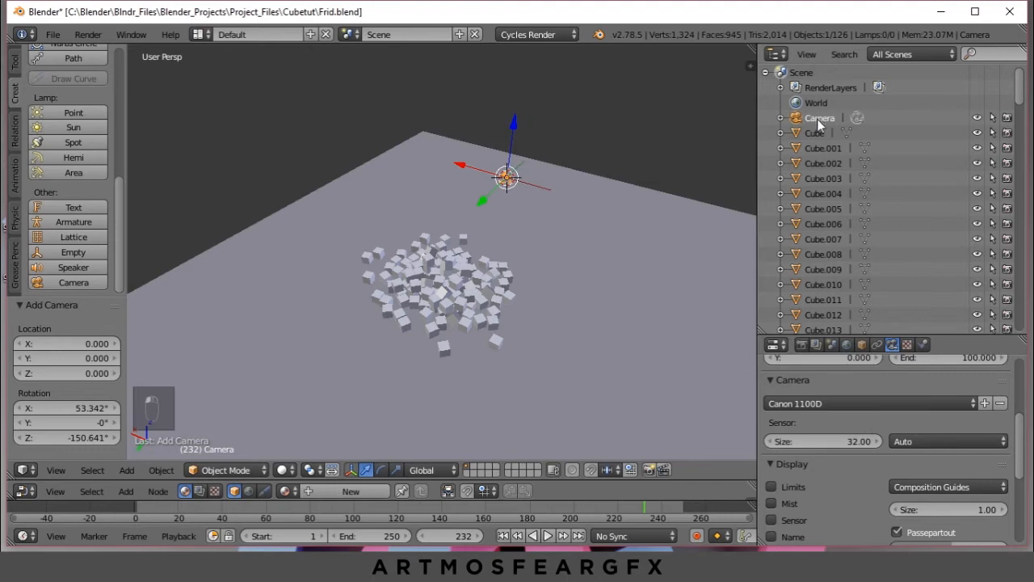
Step: Delete the existing camera and add a new camera to the scene
{"action": "right_click", "coordinate": [819, 119]}
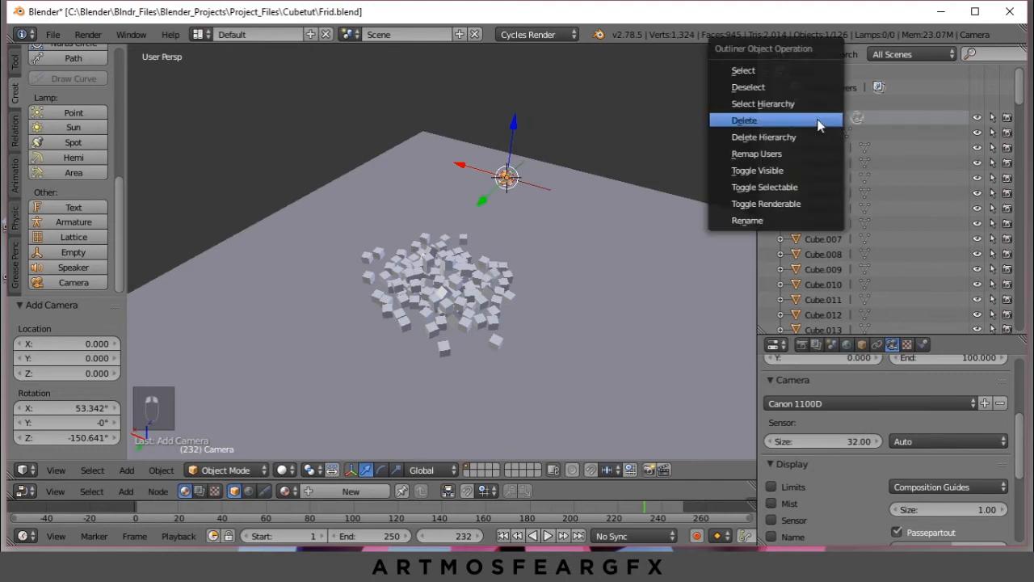
{"action": "left_click", "coordinate": [818, 123]}
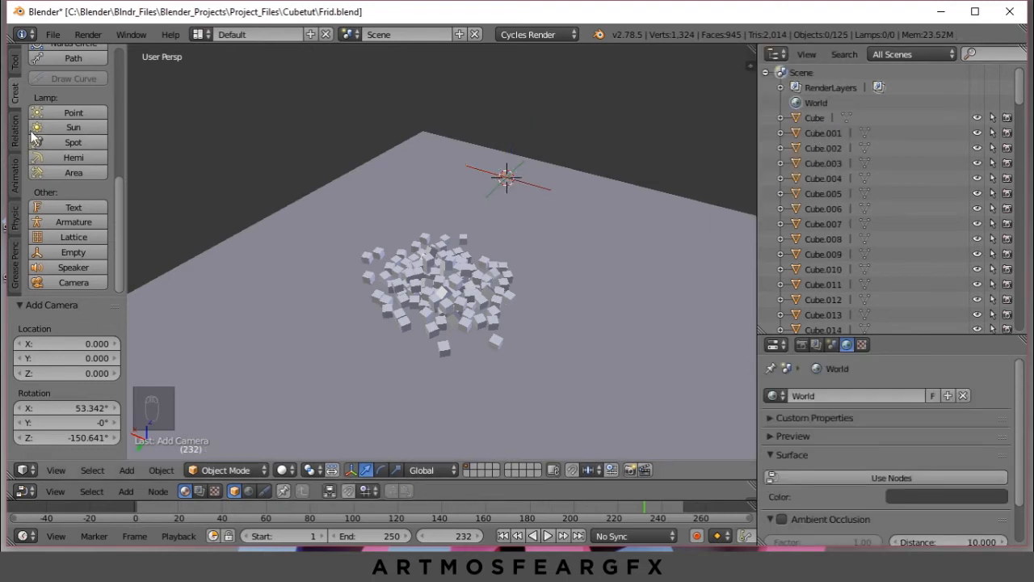
{"action": "left_click", "coordinate": [14, 71]}
{"action": "left_click", "coordinate": [14, 91]}
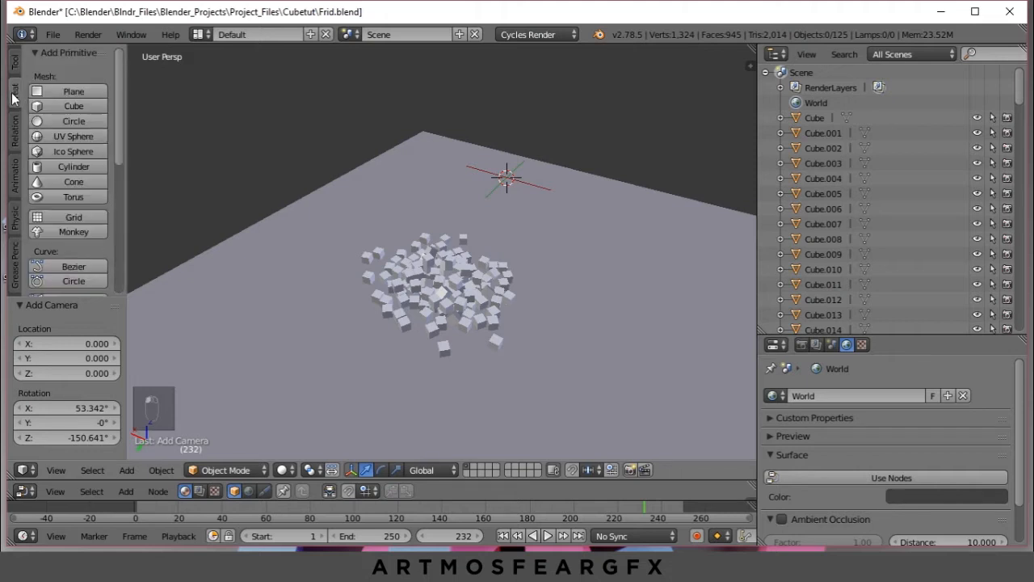
{"action": "scroll", "coordinate": [65, 196], "scroll_direction": "down", "scroll_amount": 8}
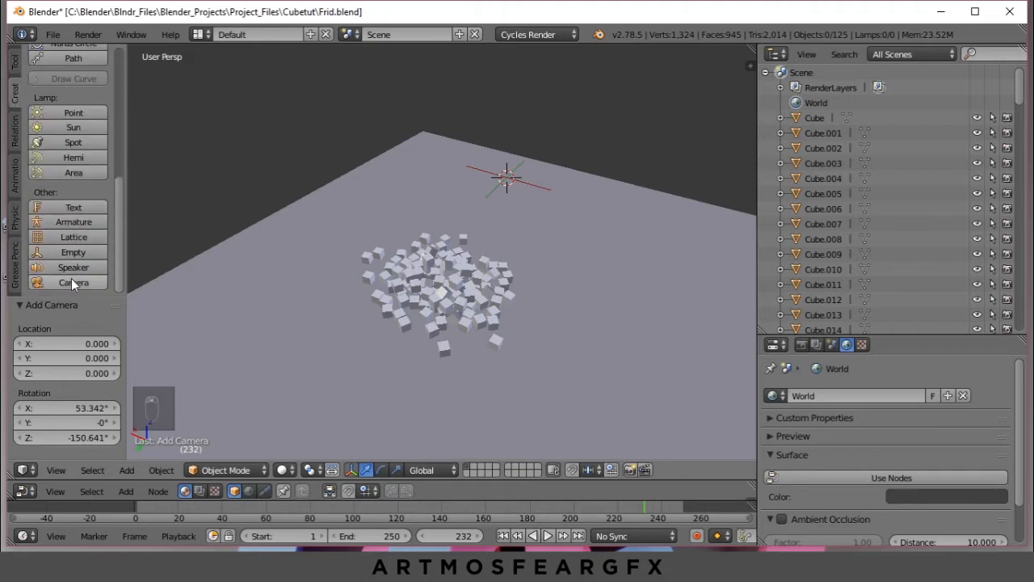
{"action": "left_click", "coordinate": [72, 280]}
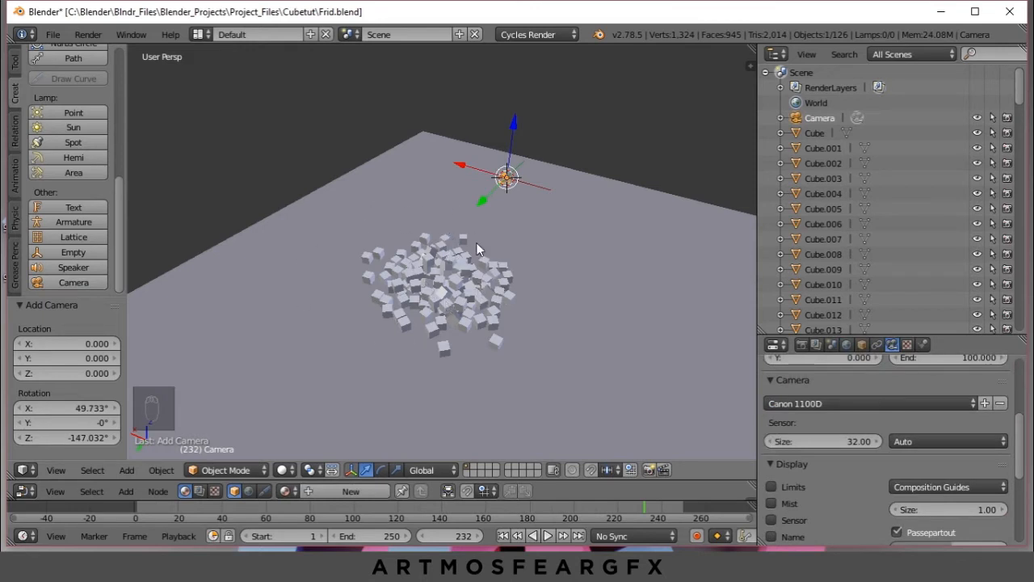
Step: Frame the fallen cubes closely from above and align the new camera to that view
{"action": "middle_click_drag", "start_coordinate": [471, 297], "coordinate": [496, 335]}
{"action": "scroll", "coordinate": [455, 284], "scroll_direction": "up", "scroll_amount": 1}
{"action": "scroll", "coordinate": [455, 280], "scroll_direction": "up", "scroll_amount": 3}
{"action": "mouse_move", "coordinate": [452, 274]}
{"action": "middle_mouse_down"}
{"action": "mouse_move", "coordinate": [450, 229]}
{"action": "mouse_move", "coordinate": [431, 263]}
{"action": "mouse_move", "coordinate": [459, 223]}
{"action": "mouse_move", "coordinate": [477, 268]}
{"action": "mouse_move", "coordinate": [461, 226]}
{"action": "mouse_move", "coordinate": [464, 267]}
{"action": "mouse_move", "coordinate": [450, 288]}
{"action": "mouse_move", "coordinate": [449, 263]}
{"action": "mouse_move", "coordinate": [446, 292]}
{"action": "mouse_move", "coordinate": [457, 295]}
{"action": "middle_mouse_up"}
{"action": "scroll", "coordinate": [462, 250], "scroll_direction": "up", "scroll_amount": 3}
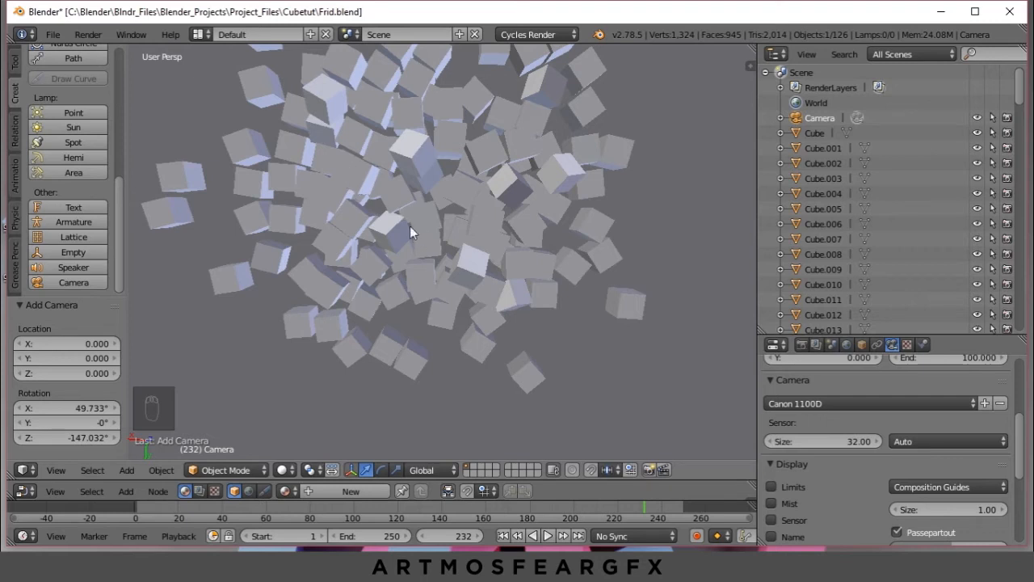
{"action": "middle_click_drag", "start_coordinate": [376, 175], "coordinate": [399, 280]}
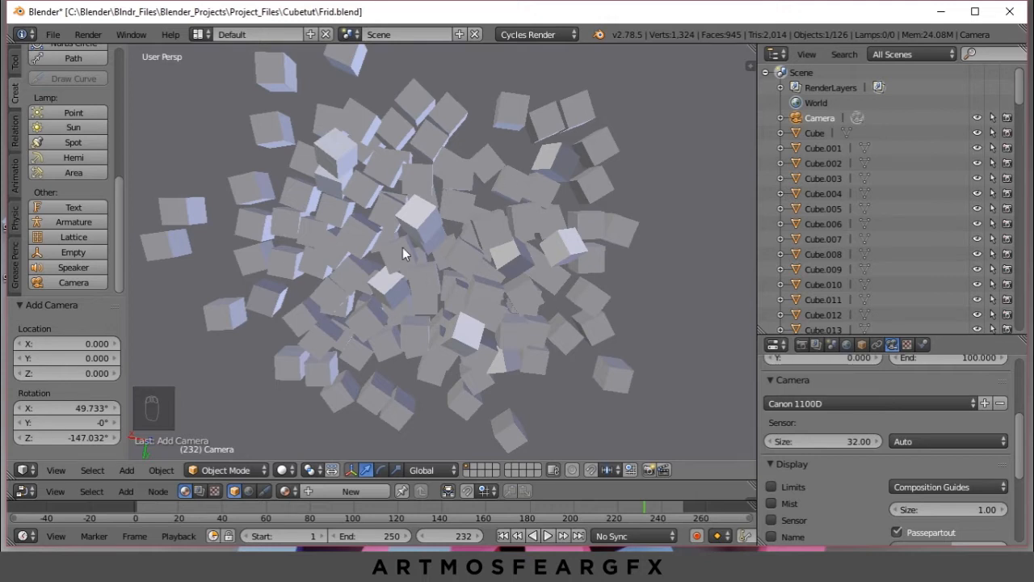
{"action": "key", "text": "ctrl+alt+KP_0"}
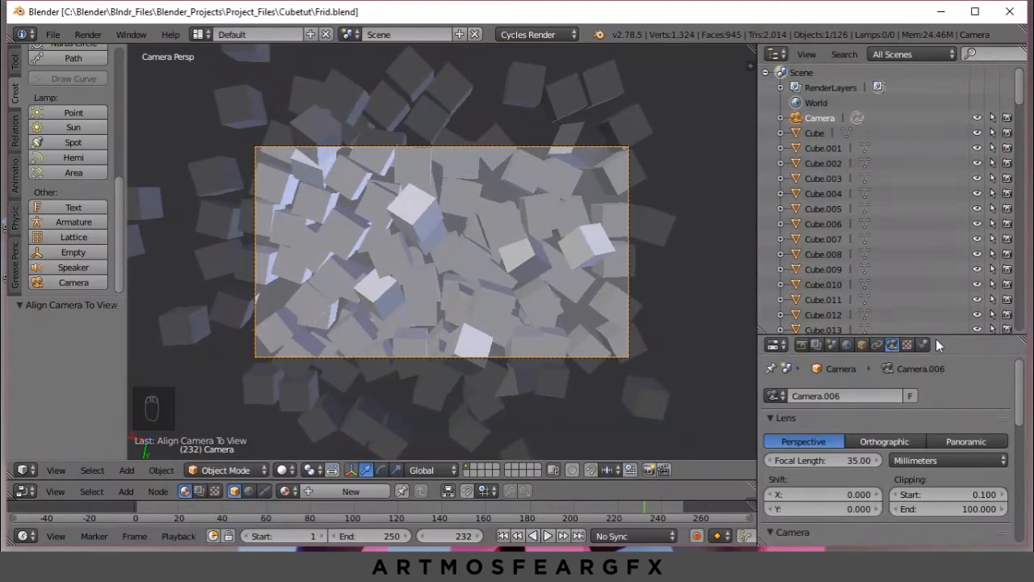
Step: Enlarge the Properties editor and set the camera's sensor width to 50
{"action": "left_click_drag", "start_coordinate": [934, 334], "coordinate": [925, 184]}
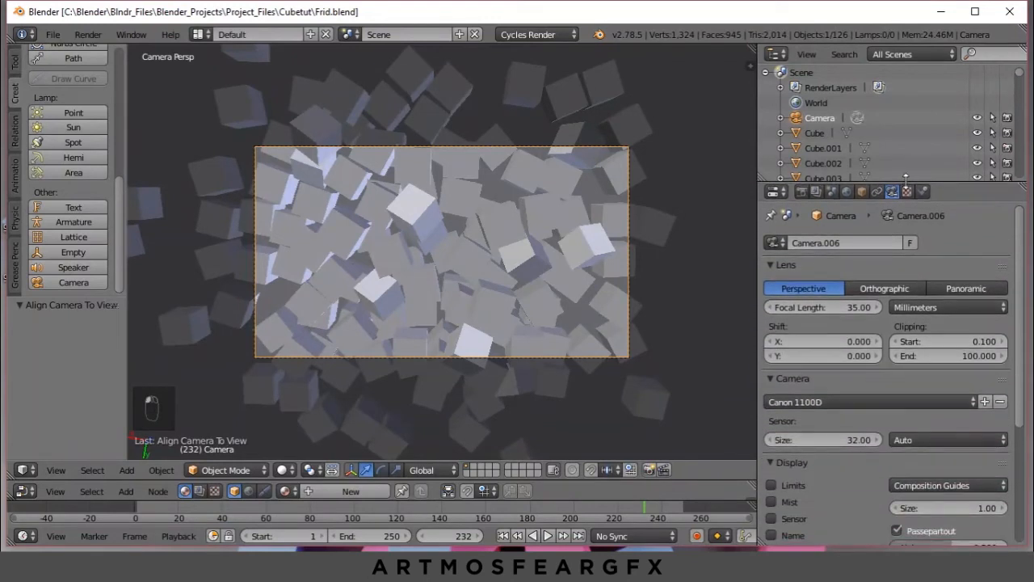
{"action": "left_click", "coordinate": [829, 402]}
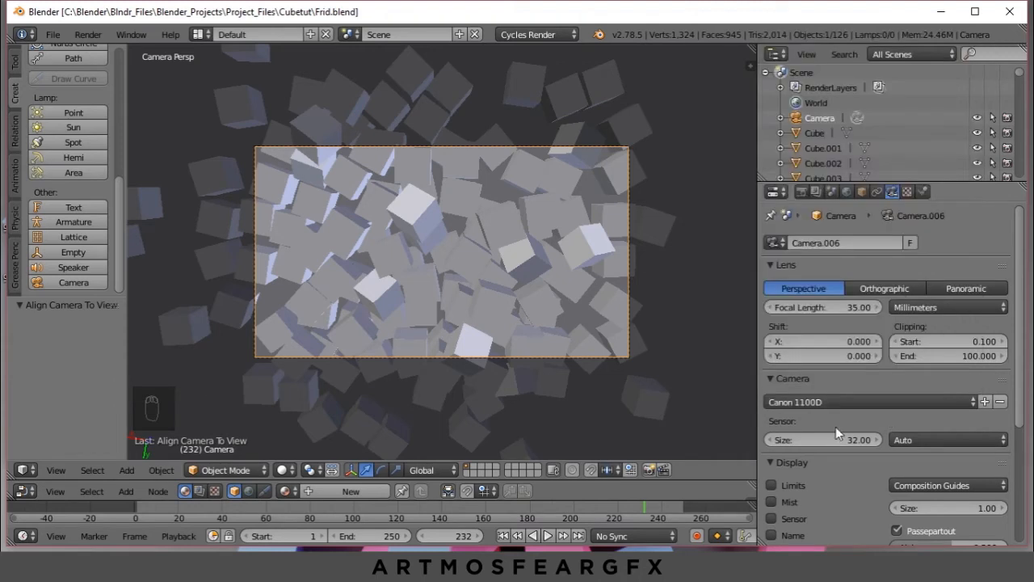
{"action": "scroll", "coordinate": [867, 388], "scroll_direction": "down", "scroll_amount": 1}
{"action": "scroll", "coordinate": [867, 388], "scroll_direction": "up", "scroll_amount": 1}
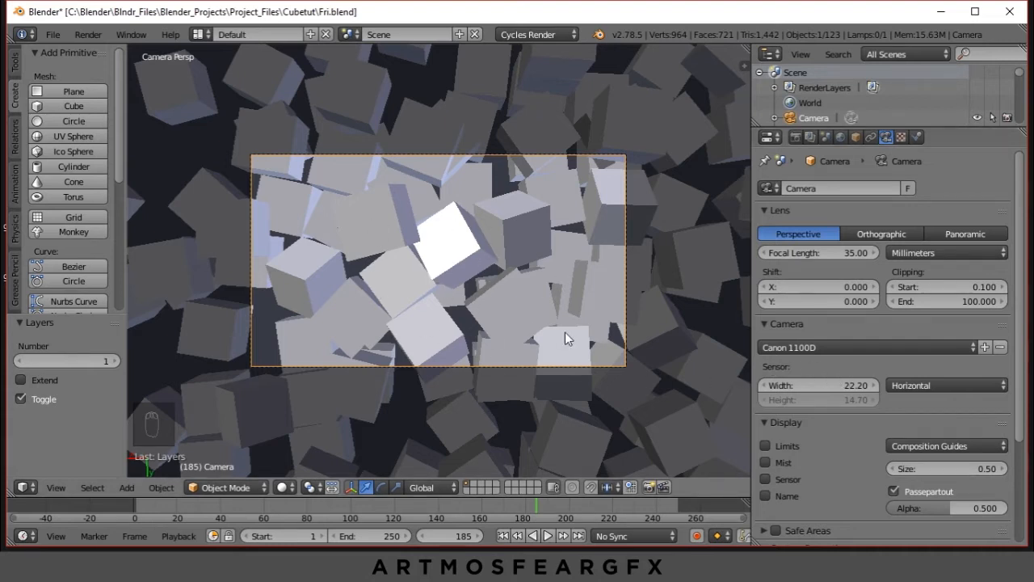
{"action": "left_click_drag", "start_coordinate": [870, 387], "coordinate": [1015, 387]}
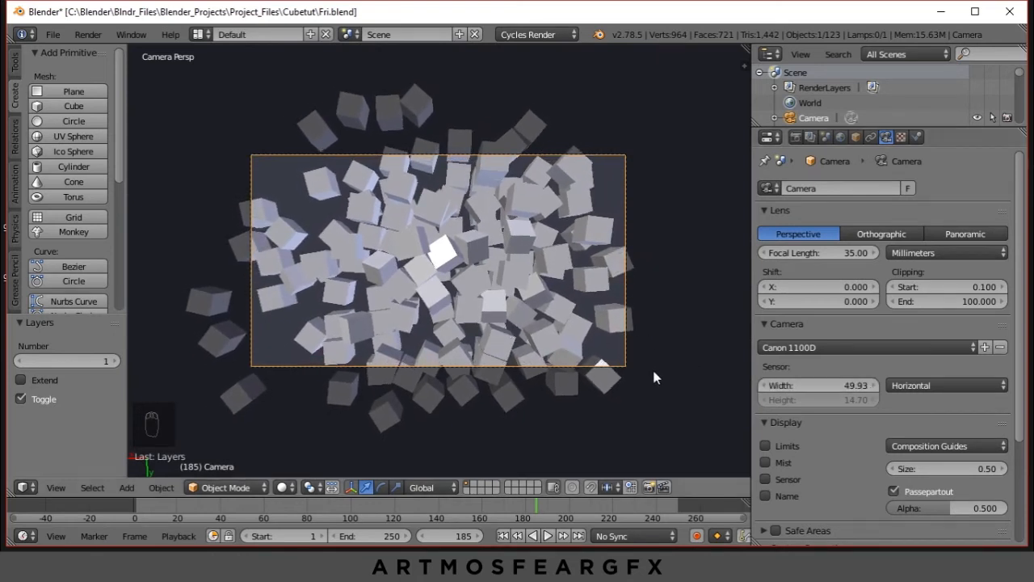
{"action": "left_click", "coordinate": [851, 386]}
{"action": "type", "text": "50"}
{"action": "key", "text": "Return"}
Step: Play the simulation twice from the first frame in camera view to check how the cubes fill the frame
{"action": "left_click", "coordinate": [503, 536]}
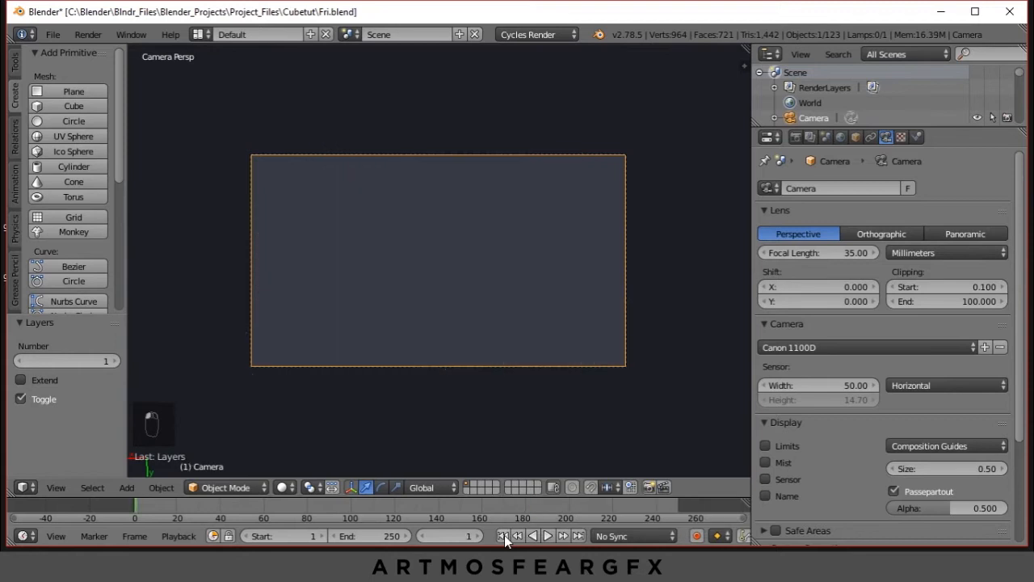
{"action": "left_click", "coordinate": [548, 536]}
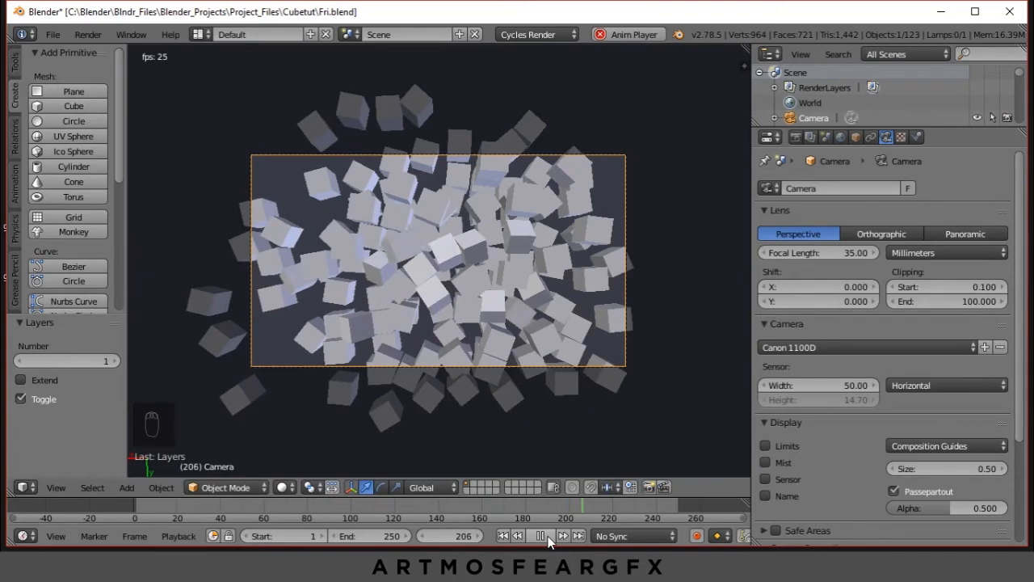
{"action": "left_click", "coordinate": [541, 536]}
{"action": "left_click", "coordinate": [502, 536]}
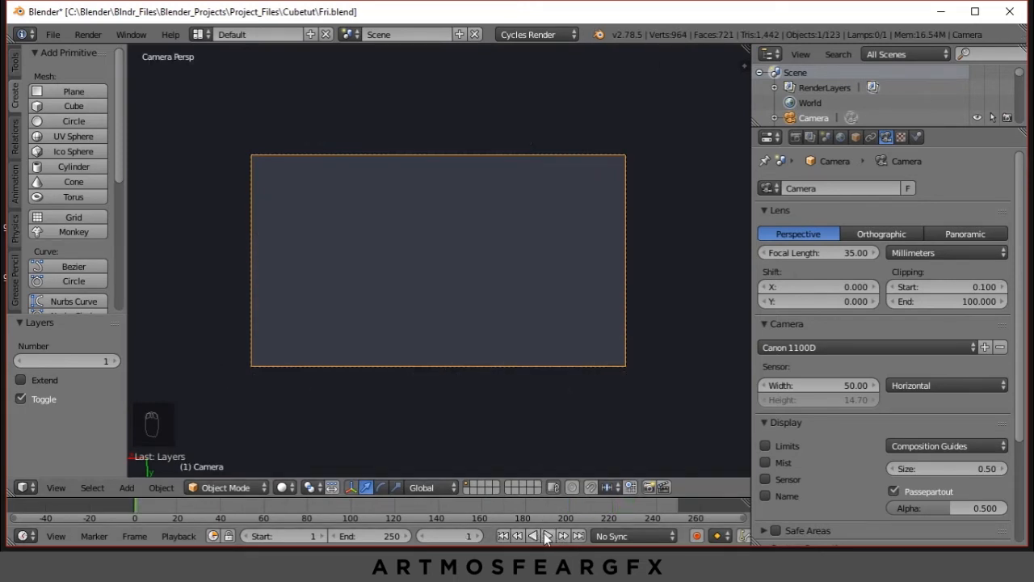
{"action": "left_click", "coordinate": [545, 536]}
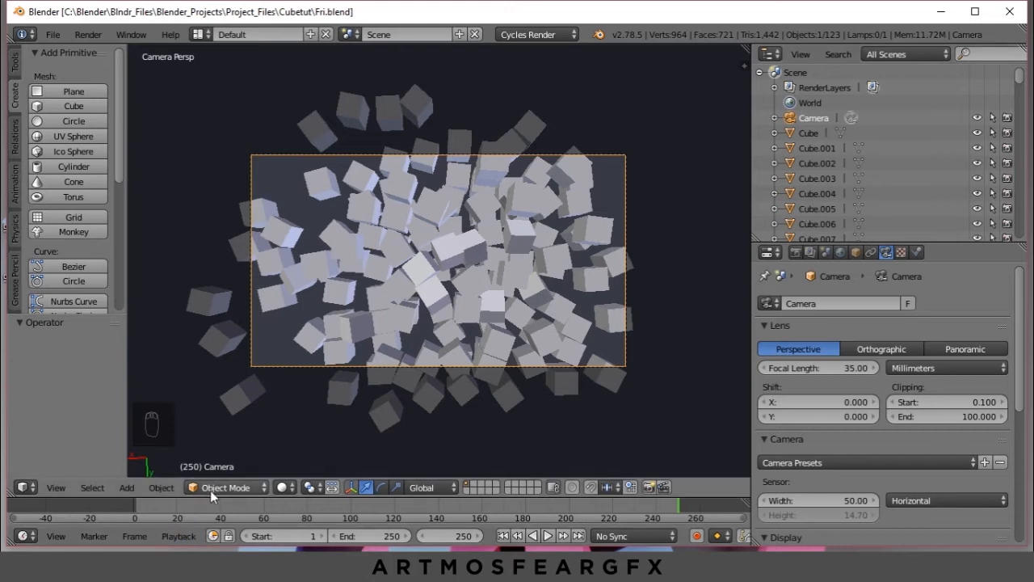
Step: Enlarge the timeline area and change it to a Node Editor
{"action": "left_click_drag", "start_coordinate": [213, 495], "coordinate": [213, 395]}
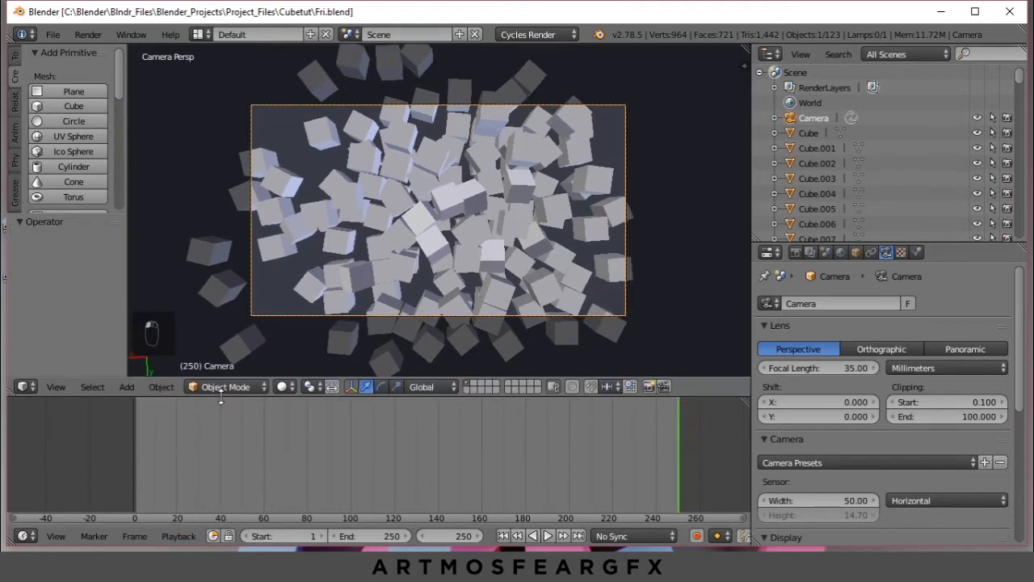
{"action": "left_click", "coordinate": [23, 536]}
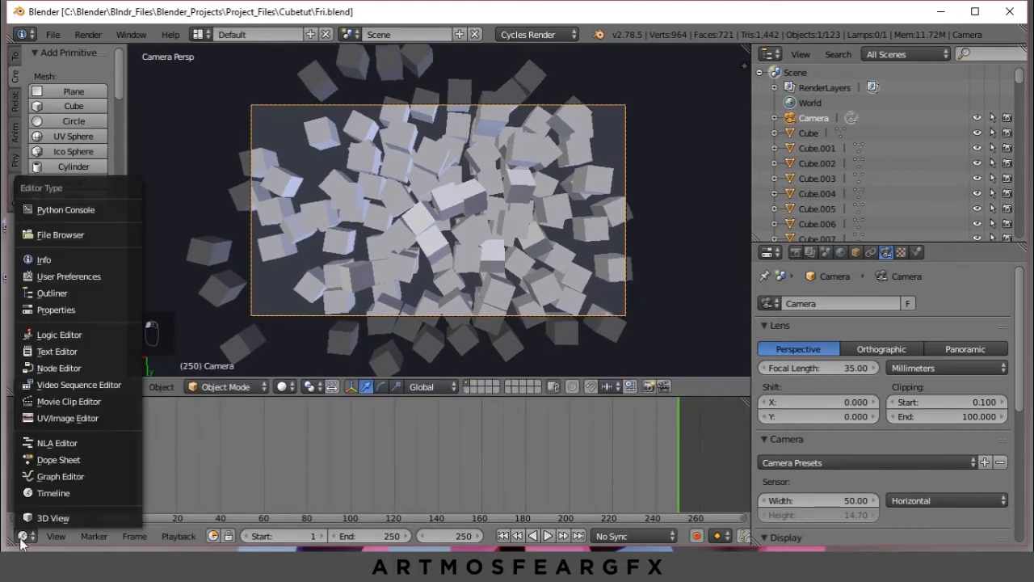
{"action": "left_click", "coordinate": [56, 370]}
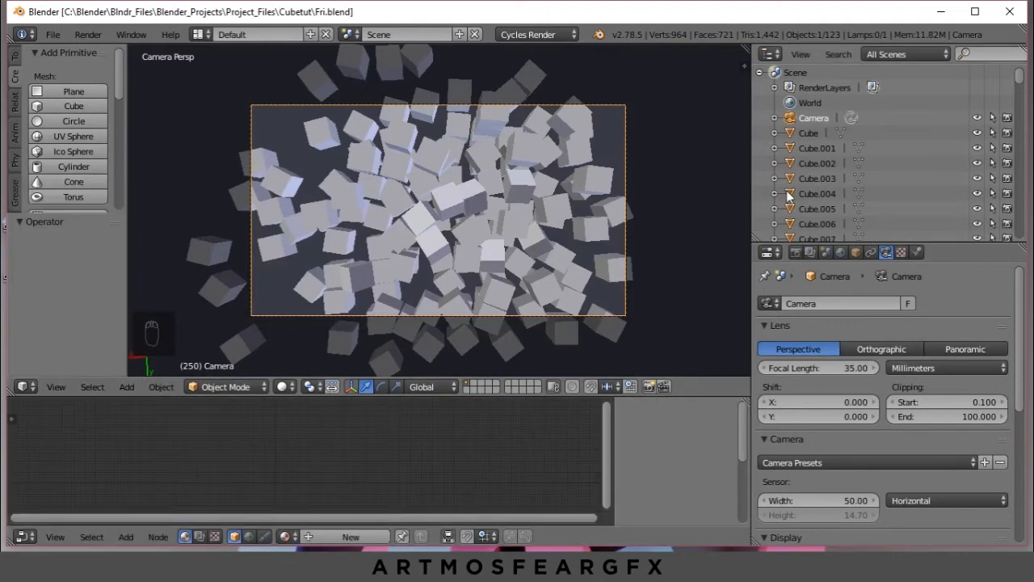
Step: Select Cube.004 and change the surface shader of its shared material to Principled BSDF, with the material preview shown
{"action": "left_click", "coordinate": [818, 194]}
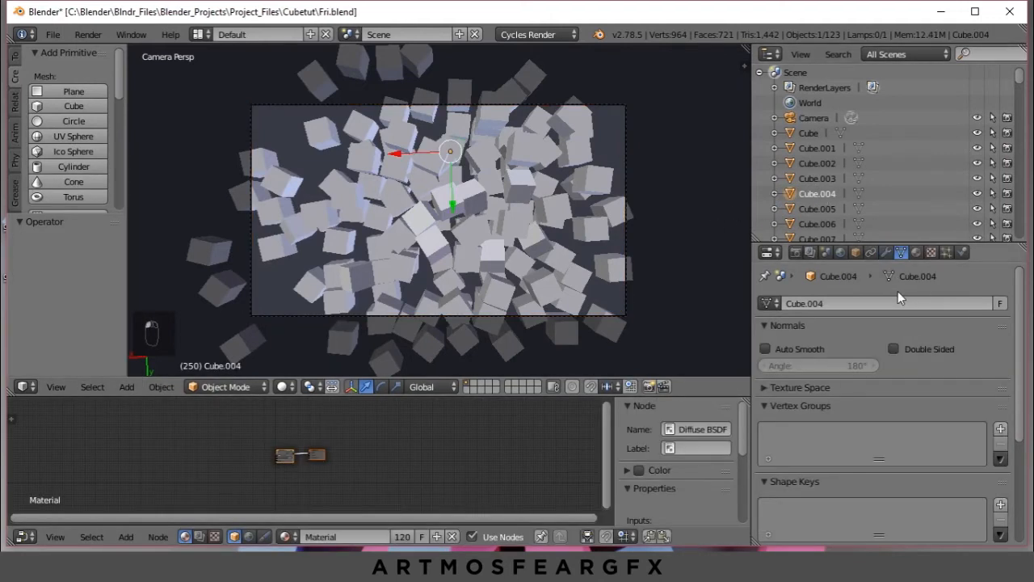
{"action": "left_click", "coordinate": [917, 254]}
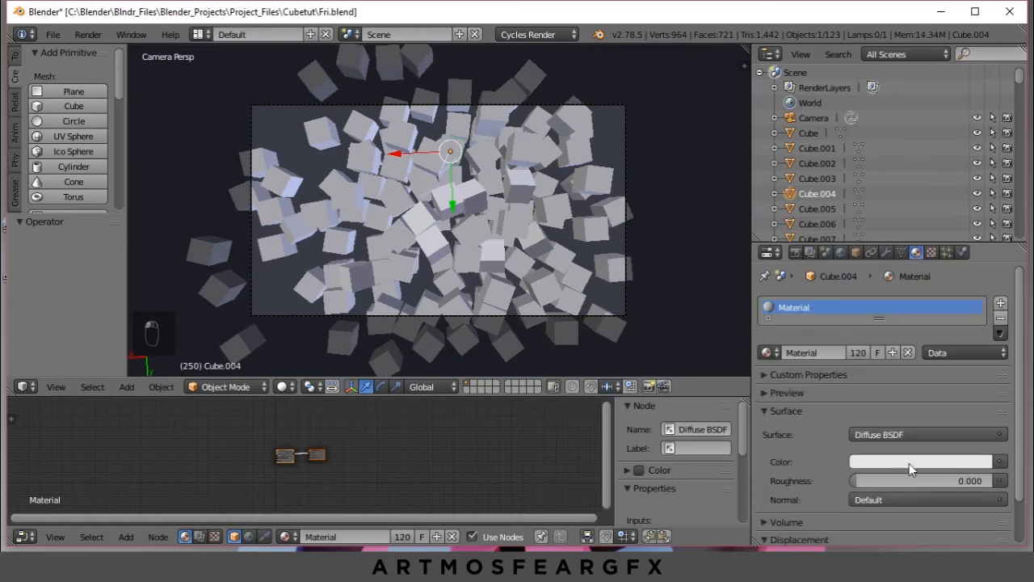
{"action": "scroll", "coordinate": [307, 465], "scroll_direction": "up", "scroll_amount": 4}
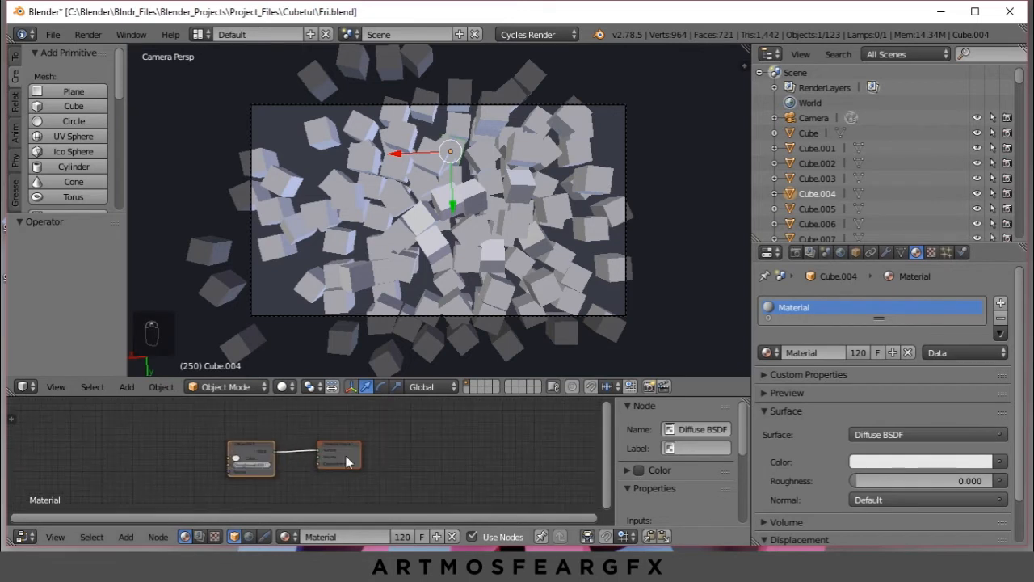
{"action": "left_click", "coordinate": [822, 394]}
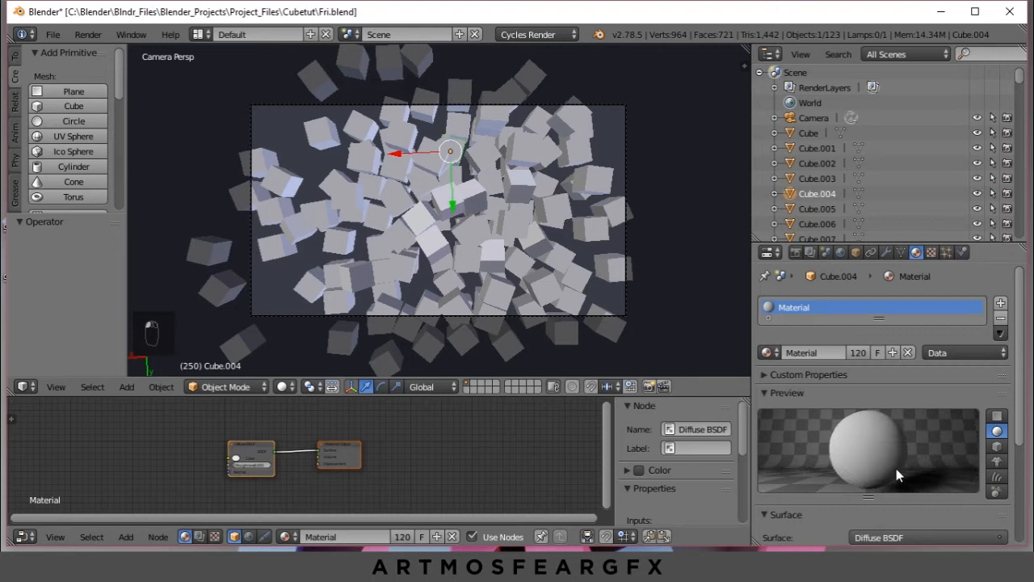
{"action": "scroll", "coordinate": [796, 440], "scroll_direction": "down", "scroll_amount": 4}
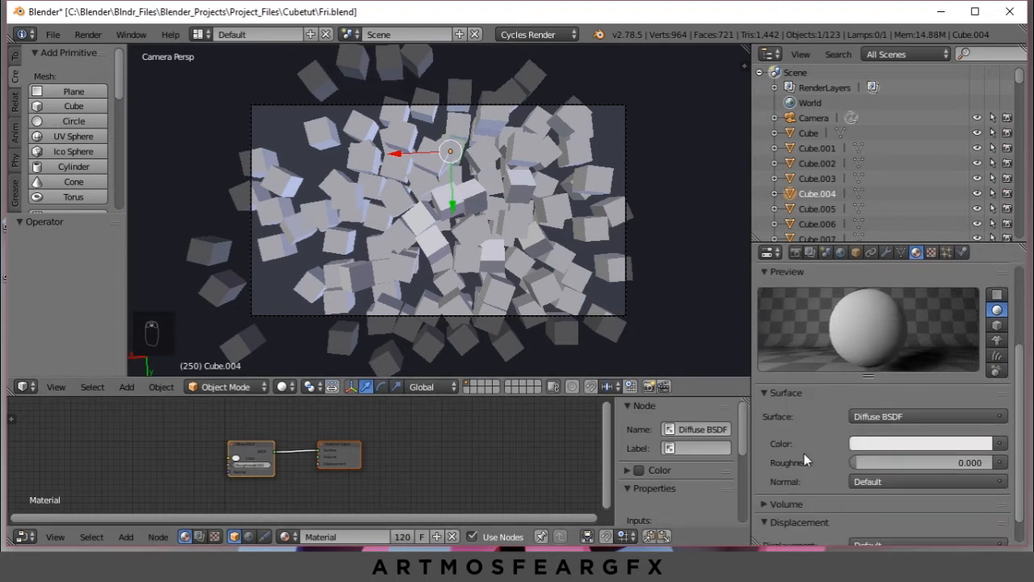
{"action": "left_click", "coordinate": [871, 417]}
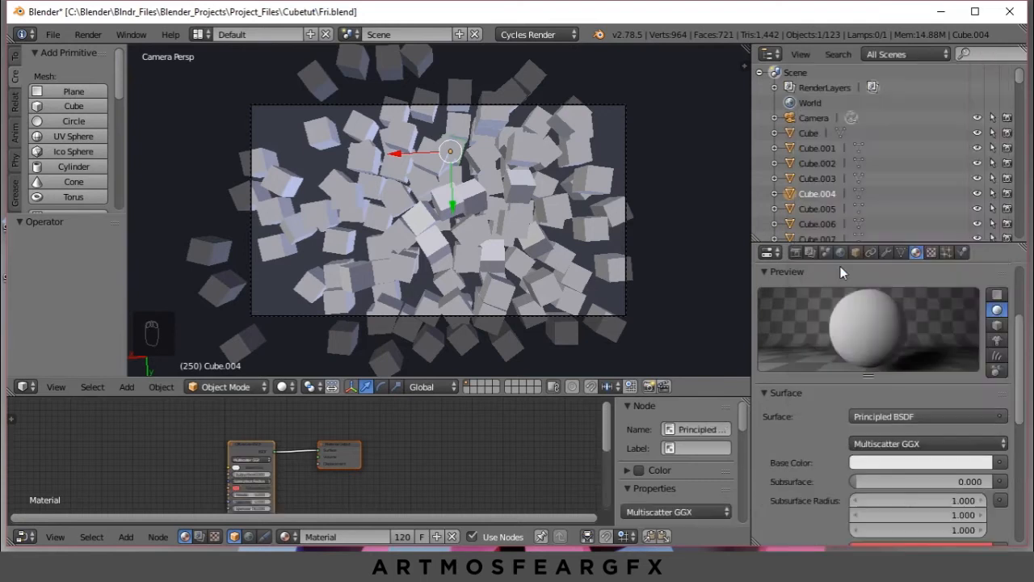
{"action": "left_click", "coordinate": [839, 266]}
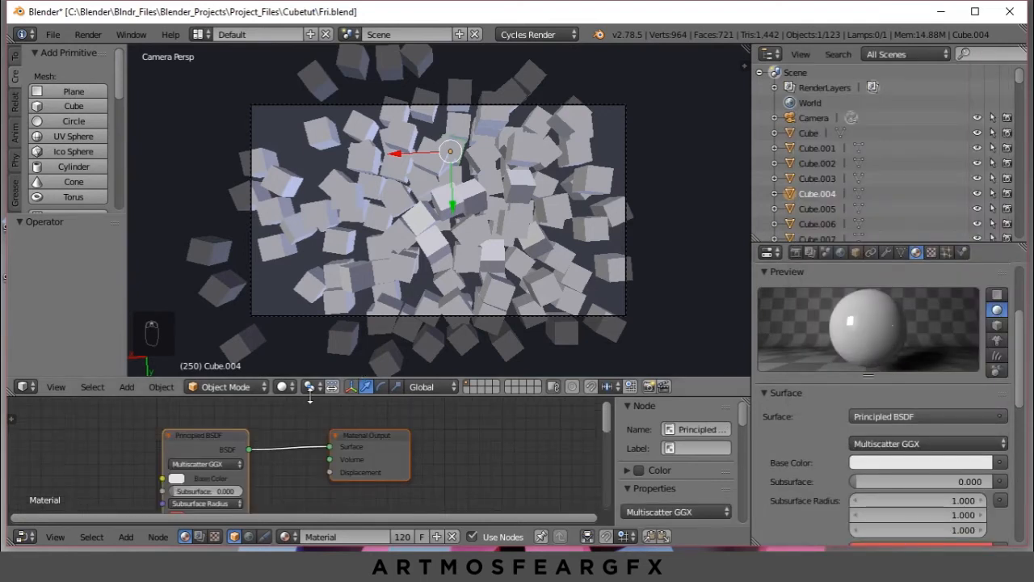
Step: Enlarge the node area, add an Image Texture node beside the Principled BSDF and link its Color output to Base Color
{"action": "left_click_drag", "start_coordinate": [309, 389], "coordinate": [310, 236]}
{"action": "left_click_drag", "start_coordinate": [231, 355], "coordinate": [251, 285]}
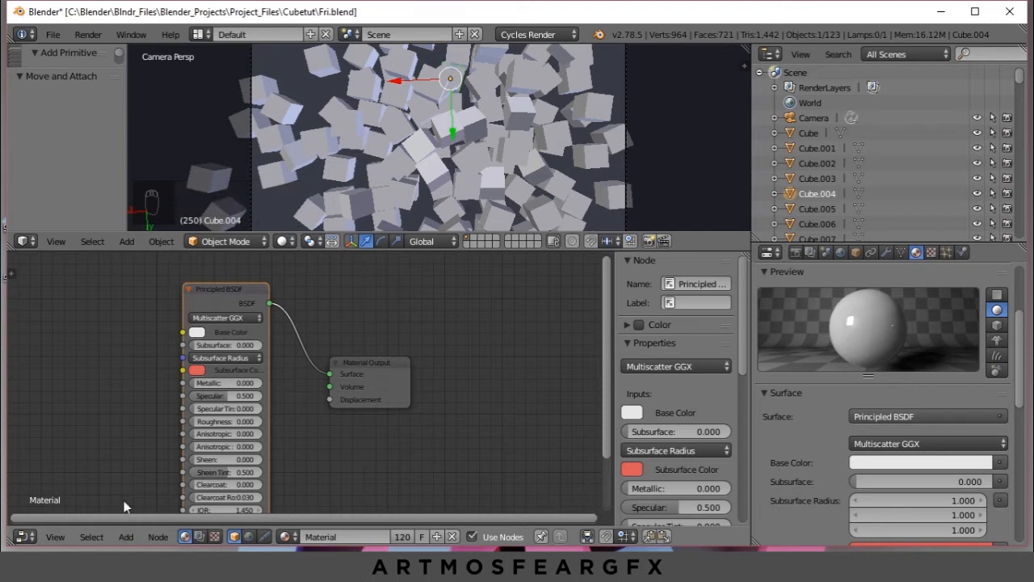
{"action": "left_click", "coordinate": [125, 537]}
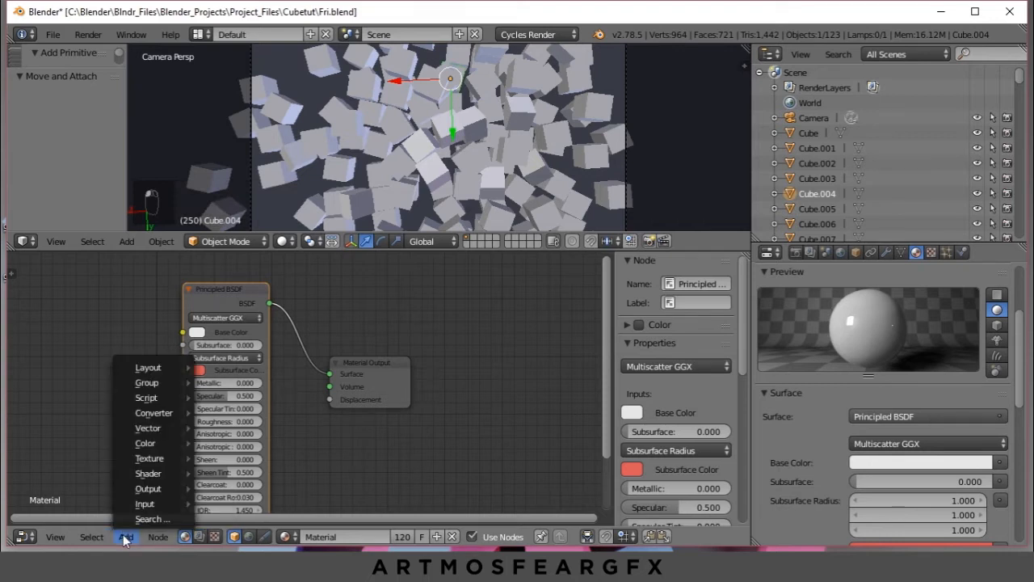
{"action": "mouse_move", "coordinate": [145, 458]}
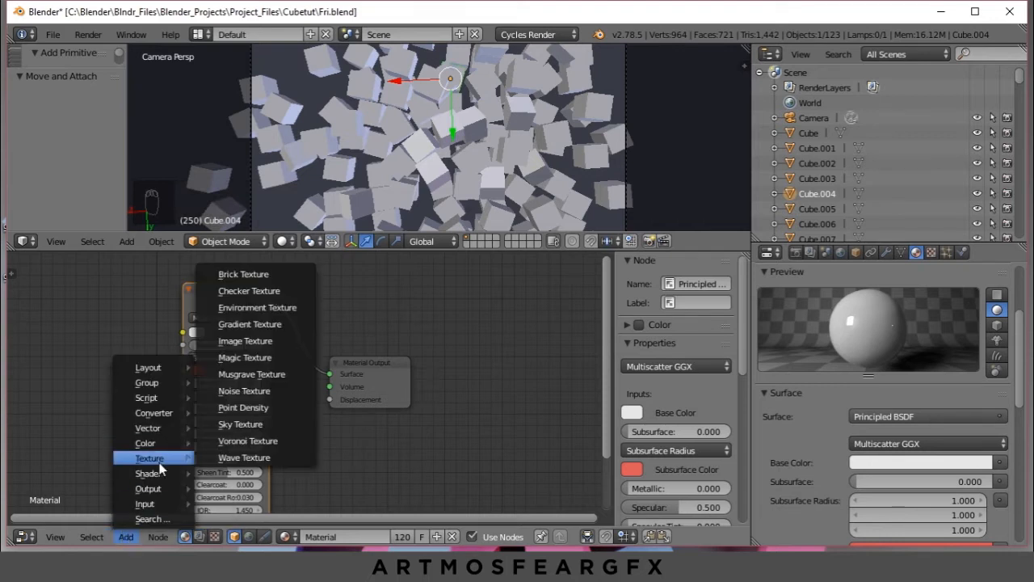
{"action": "left_click", "coordinate": [258, 342]}
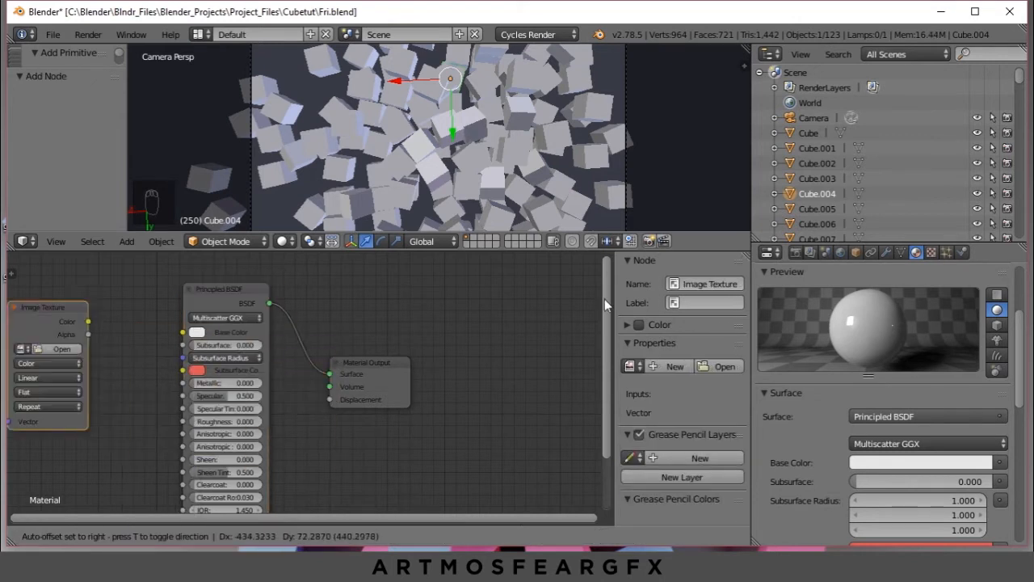
{"action": "left_click", "coordinate": [29, 294]}
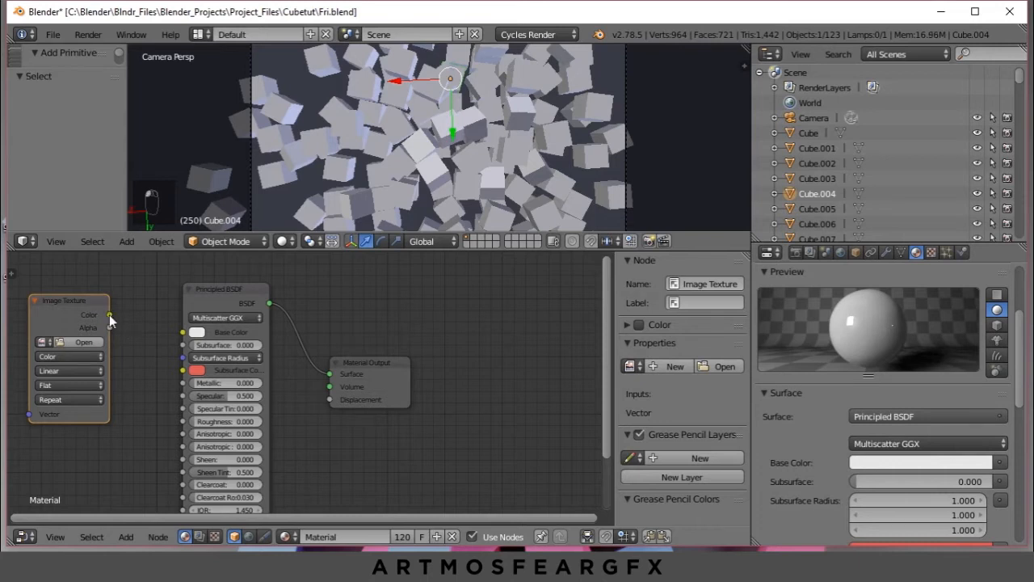
{"action": "left_click_drag", "start_coordinate": [109, 315], "coordinate": [182, 334]}
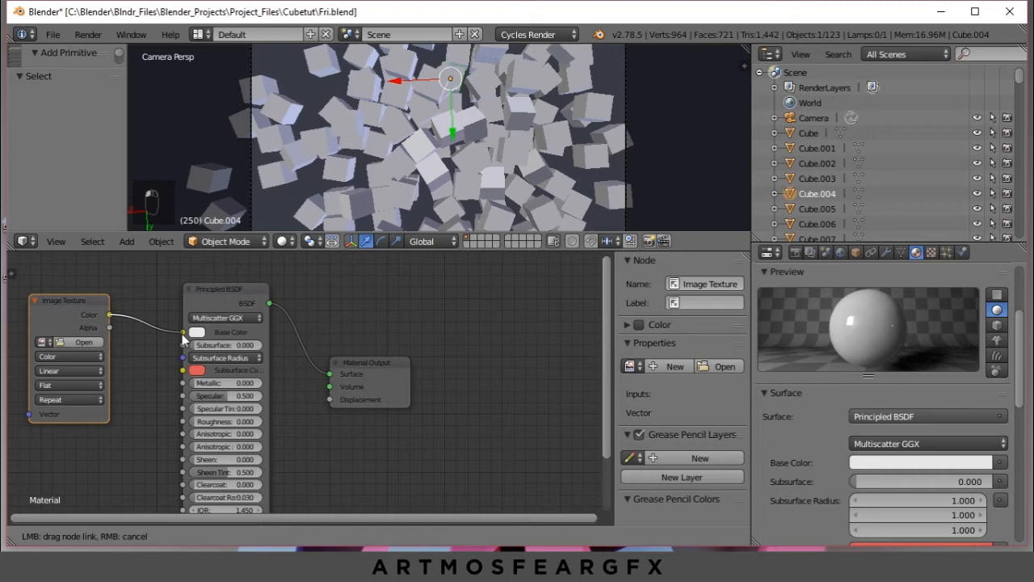
{"action": "left_click_drag", "start_coordinate": [182, 334], "coordinate": [182, 334]}
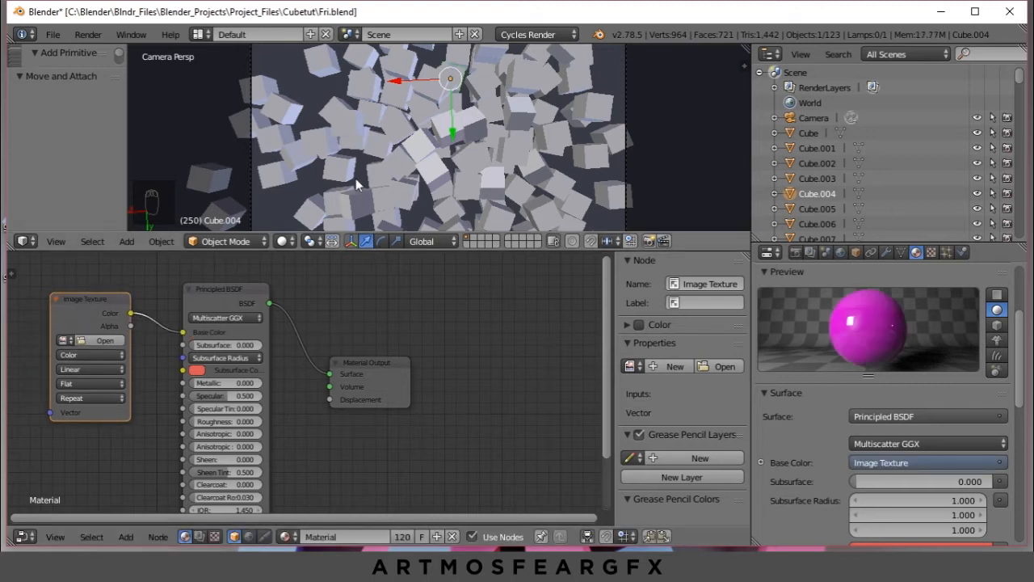
Step: Set the 3D viewport shading to Material and give the viewport slightly more height
{"action": "left_click", "coordinate": [284, 242]}
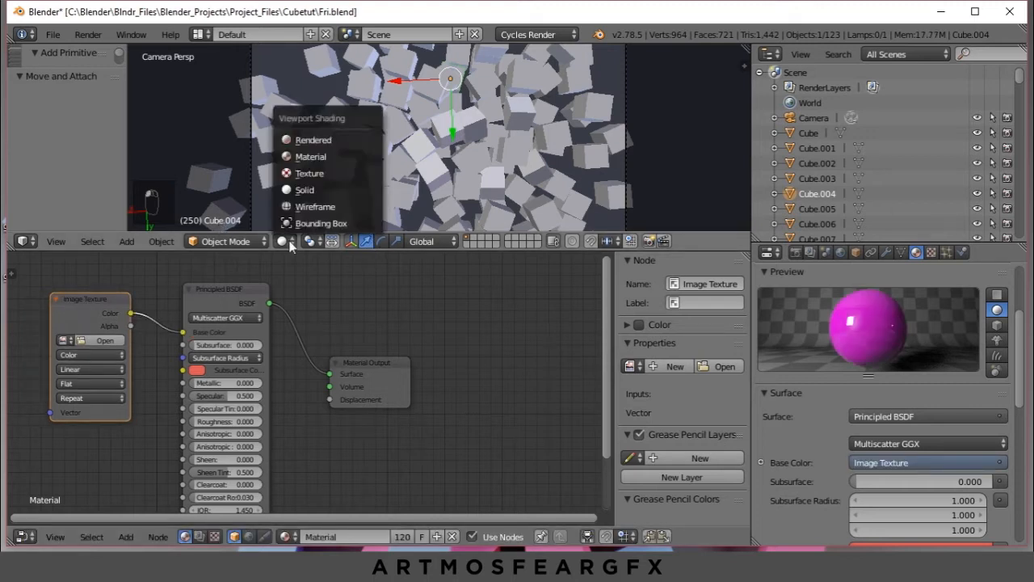
{"action": "left_click", "coordinate": [312, 162]}
{"action": "mouse_move", "coordinate": [342, 250]}
{"action": "left_mouse_down"}
{"action": "mouse_move", "coordinate": [342, 299]}
{"action": "mouse_move", "coordinate": [342, 287]}
{"action": "left_mouse_up"}
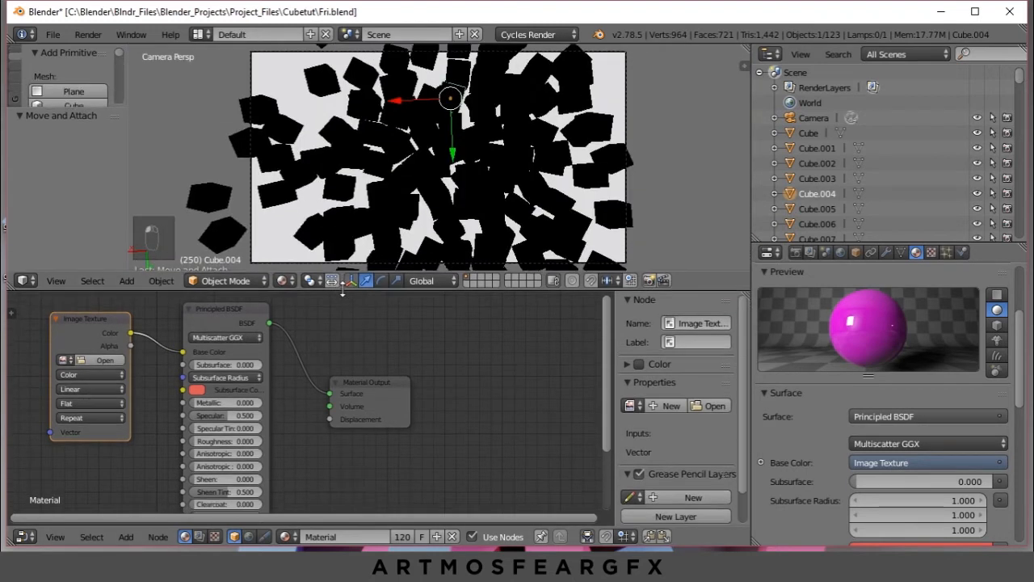
Step: Load the image Ohsnap23.png into the Image Texture node
{"action": "left_click", "coordinate": [110, 359]}
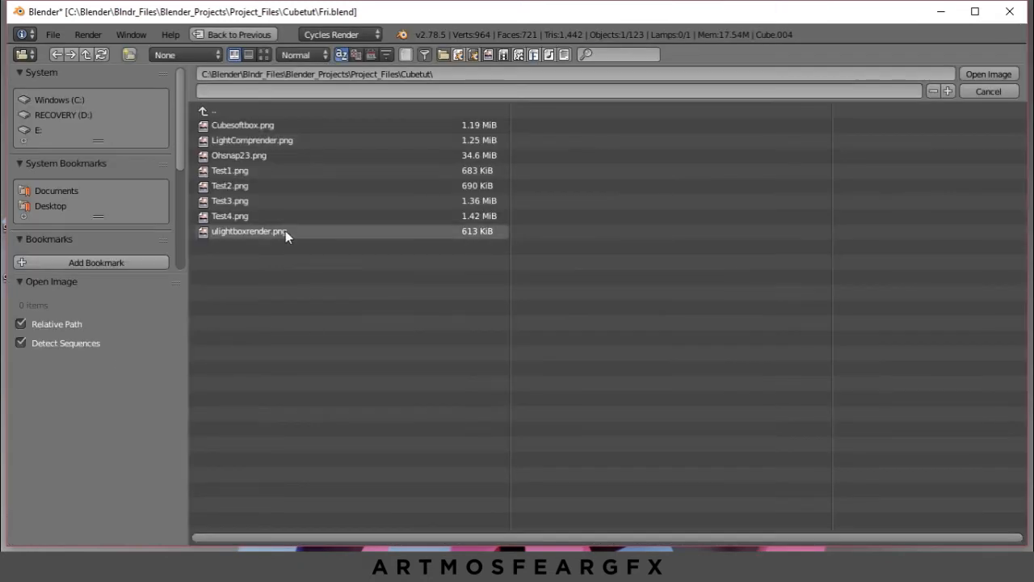
{"action": "left_click", "coordinate": [261, 154]}
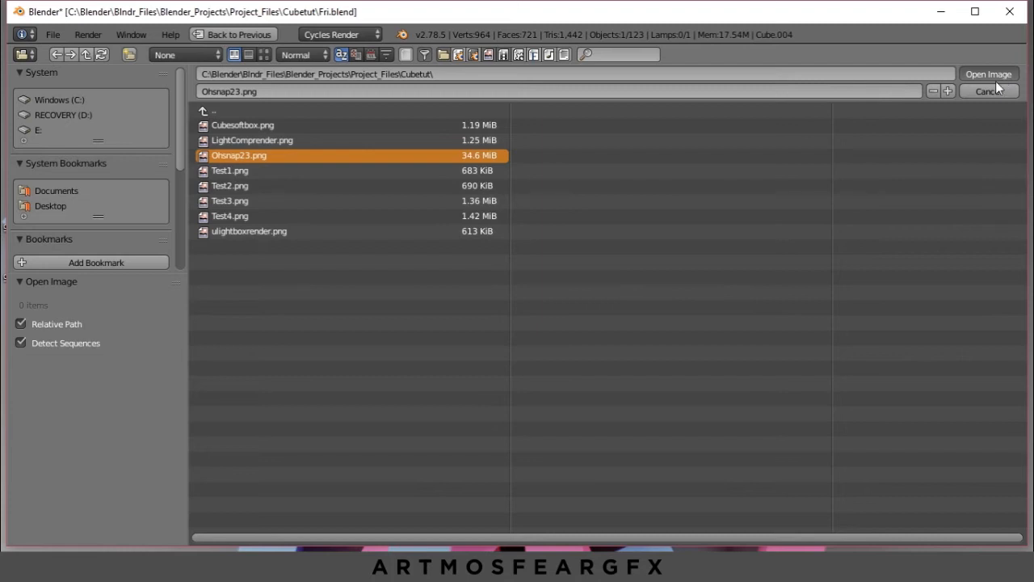
{"action": "key", "text": "Return"}
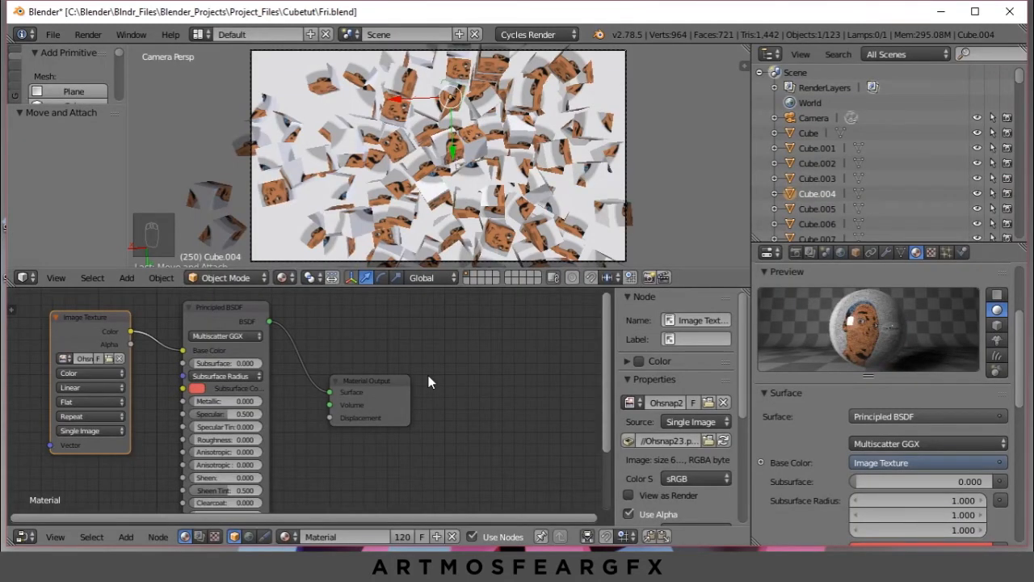
{"action": "left_click", "coordinate": [109, 358]}
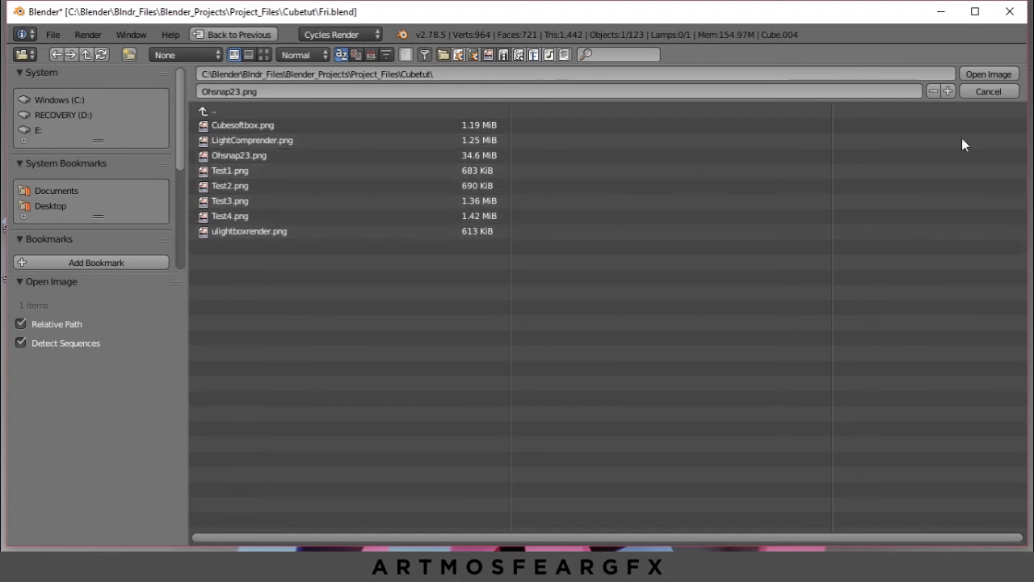
{"action": "left_click", "coordinate": [988, 91]}
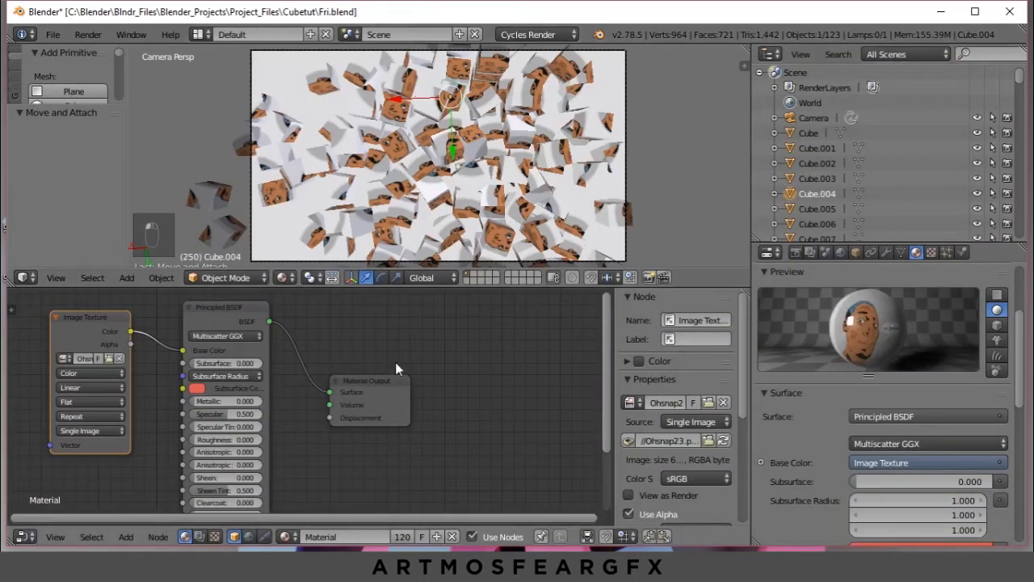
Step: Enlarge the 3D viewport at the expense of the node area to show more of the textured cubes
{"action": "scroll", "coordinate": [474, 170], "scroll_direction": "up", "scroll_amount": 3}
{"action": "scroll", "coordinate": [475, 170], "scroll_direction": "down", "scroll_amount": 2}
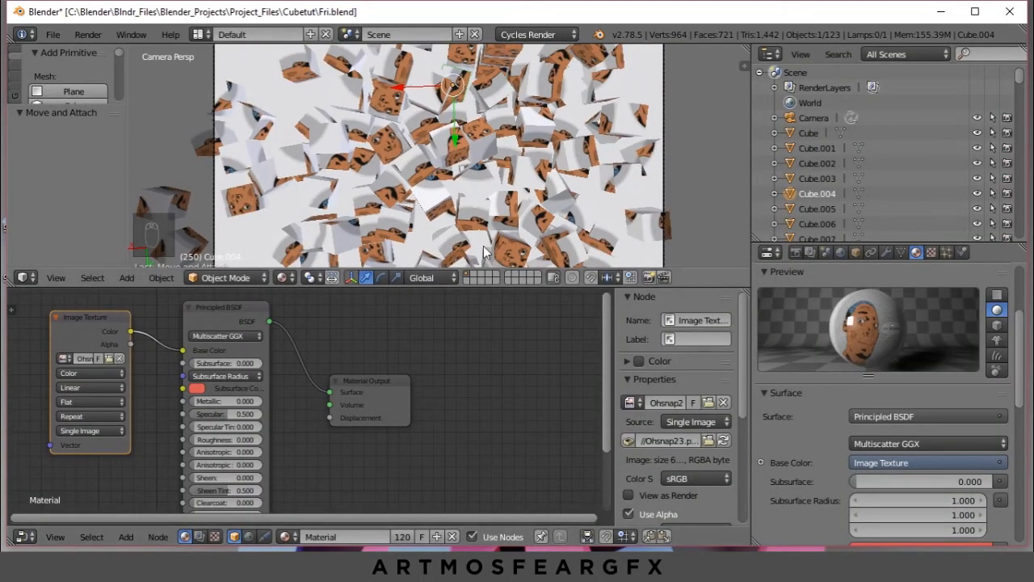
{"action": "left_click_drag", "start_coordinate": [389, 289], "coordinate": [392, 397]}
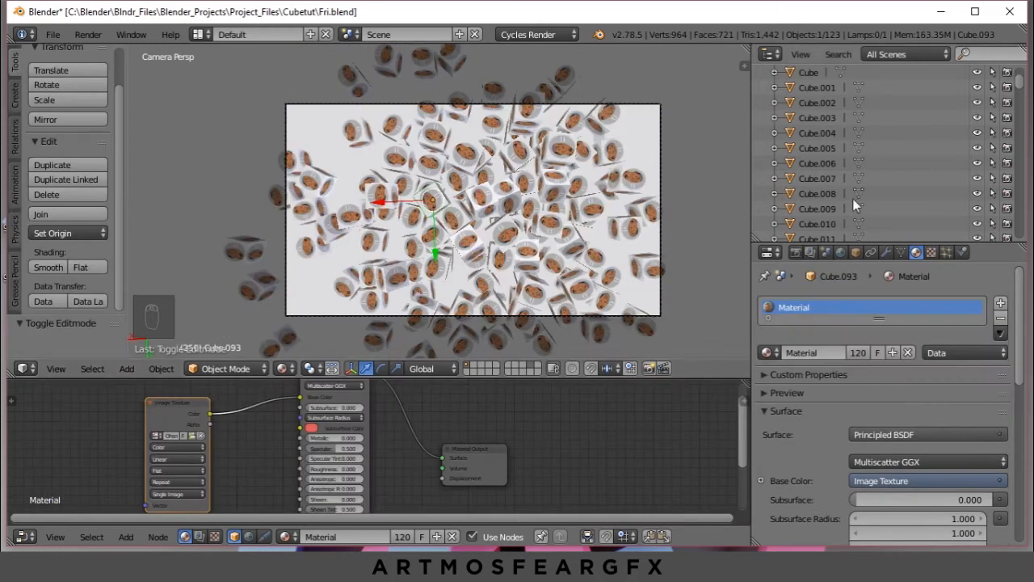
Step: Examine how the image sits on the cubes' faces, both across the camera frame and up close
{"action": "scroll", "coordinate": [833, 174], "scroll_direction": "up", "scroll_amount": 5}
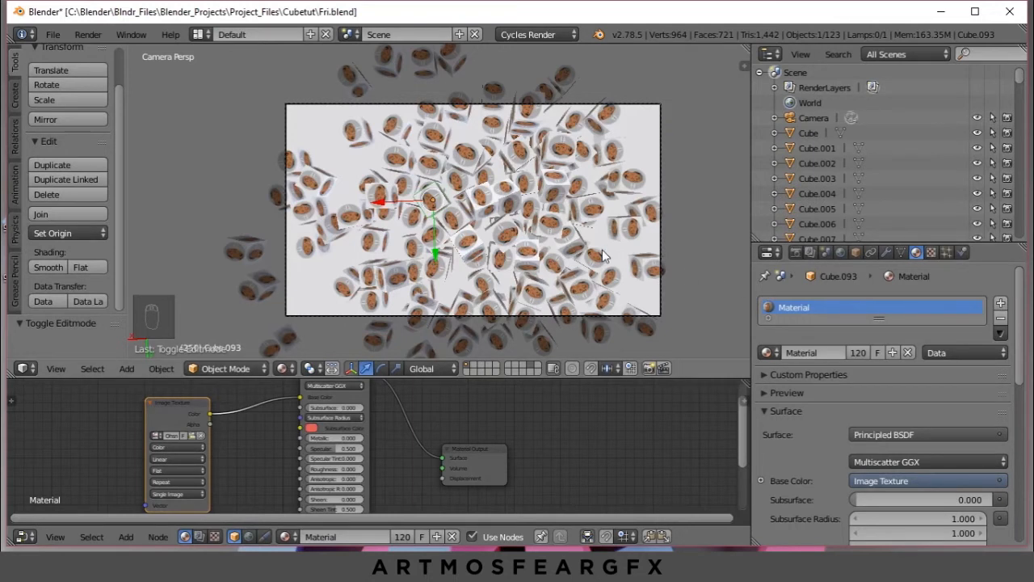
{"action": "scroll", "coordinate": [520, 248], "scroll_direction": "down", "scroll_amount": 3}
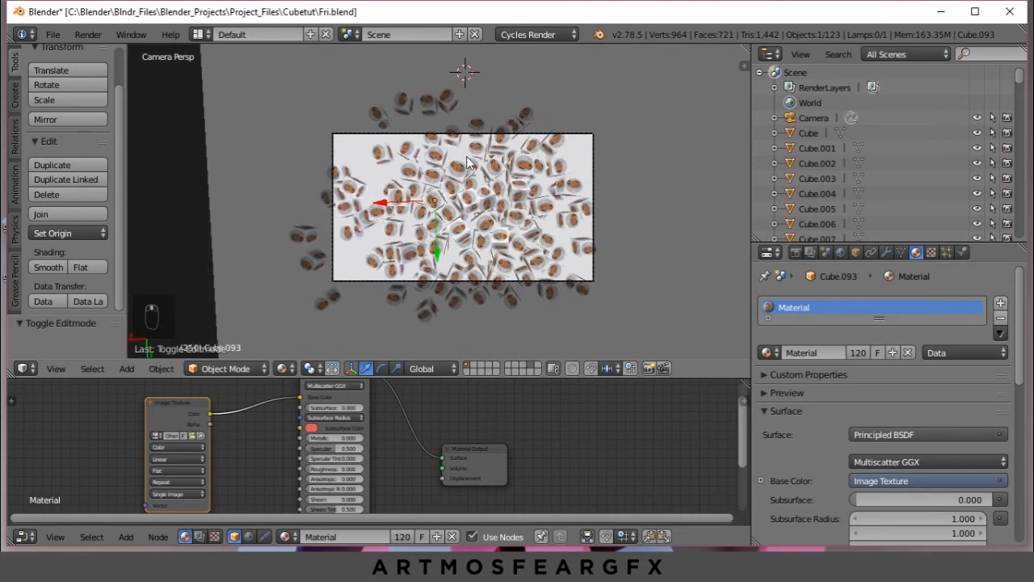
{"action": "scroll", "coordinate": [467, 161], "scroll_direction": "up", "scroll_amount": 1}
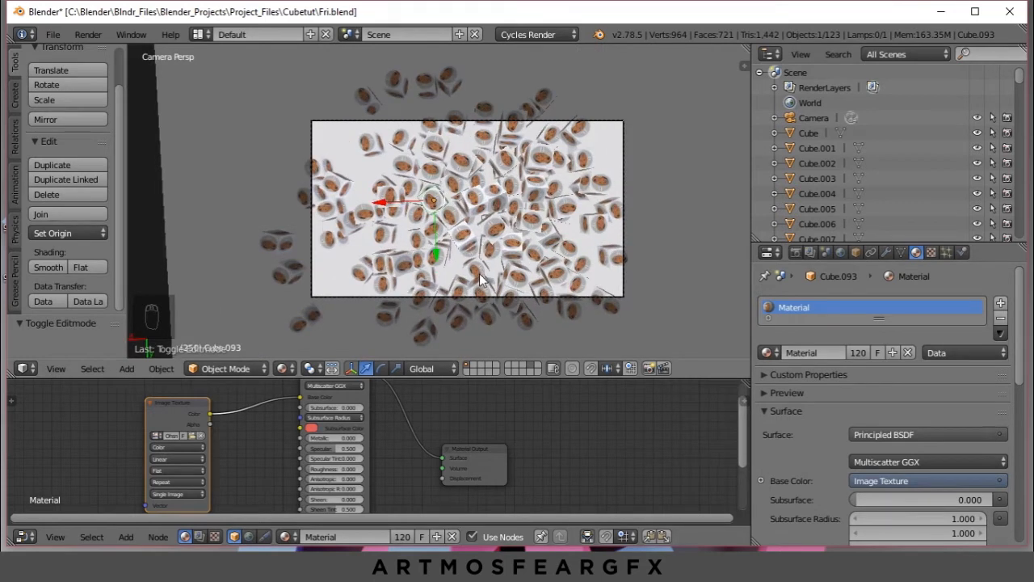
{"action": "scroll", "coordinate": [483, 275], "scroll_direction": "up", "scroll_amount": 4}
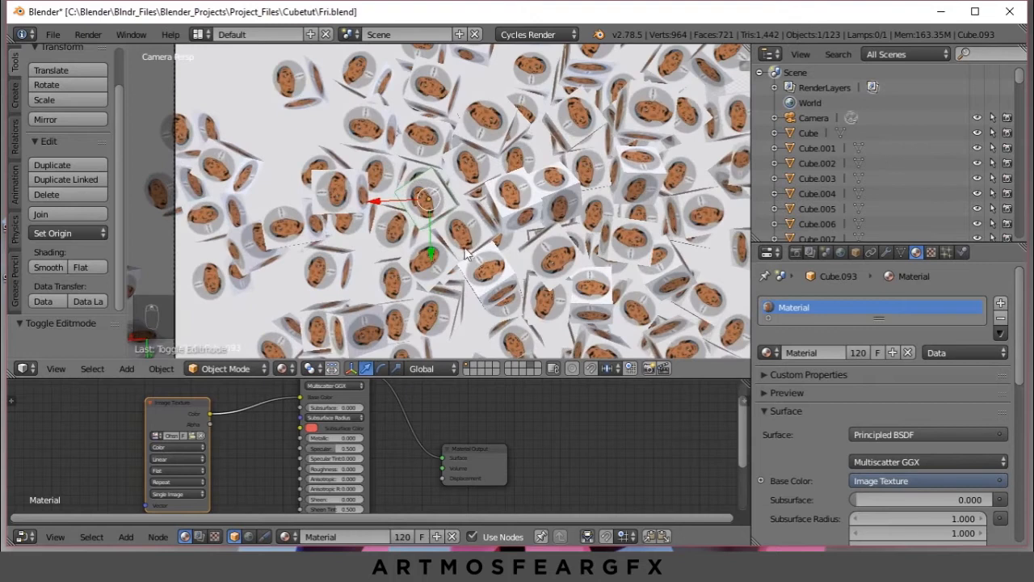
{"action": "scroll", "coordinate": [453, 234], "scroll_direction": "up", "scroll_amount": 4}
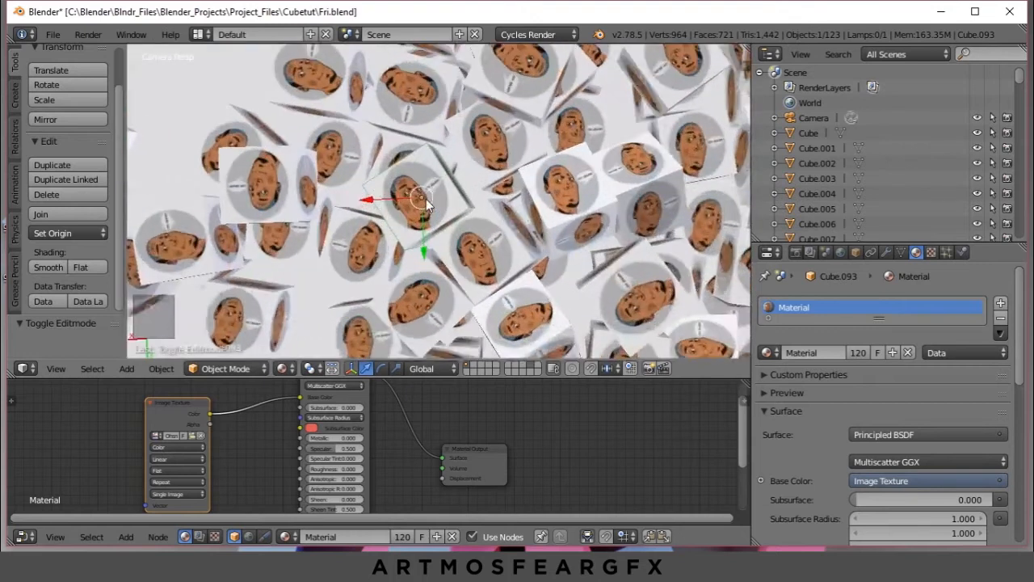
{"action": "scroll", "coordinate": [410, 184], "scroll_direction": "down", "scroll_amount": 2}
{"action": "scroll", "coordinate": [416, 184], "scroll_direction": "down", "scroll_amount": 2}
Step: Select the cube near the middle of the pile and enter Edit Mode with its whole mesh selected
{"action": "right_click", "coordinate": [426, 186]}
{"action": "right_click", "coordinate": [434, 206]}
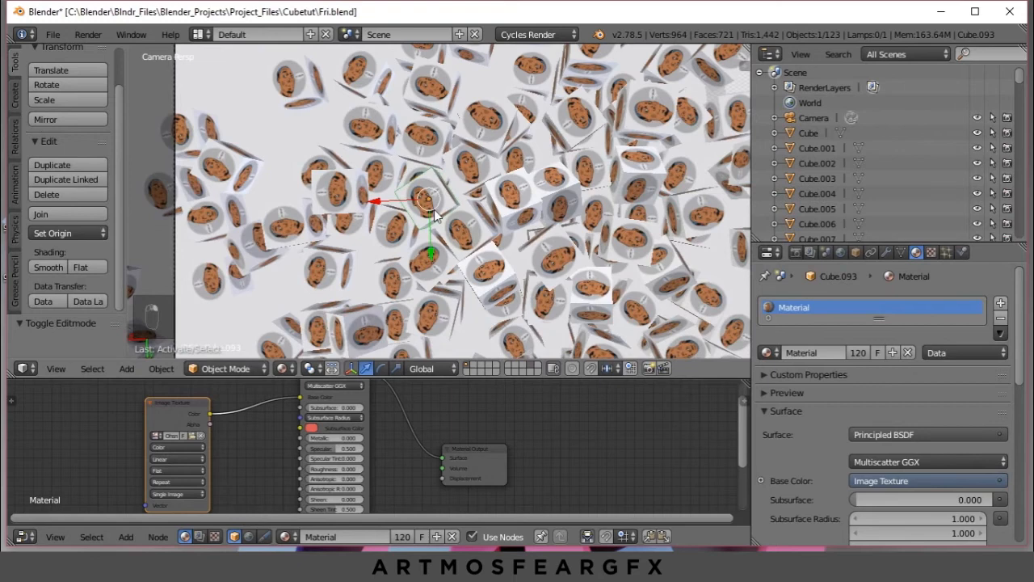
{"action": "scroll", "coordinate": [437, 210], "scroll_direction": "up", "scroll_amount": 2}
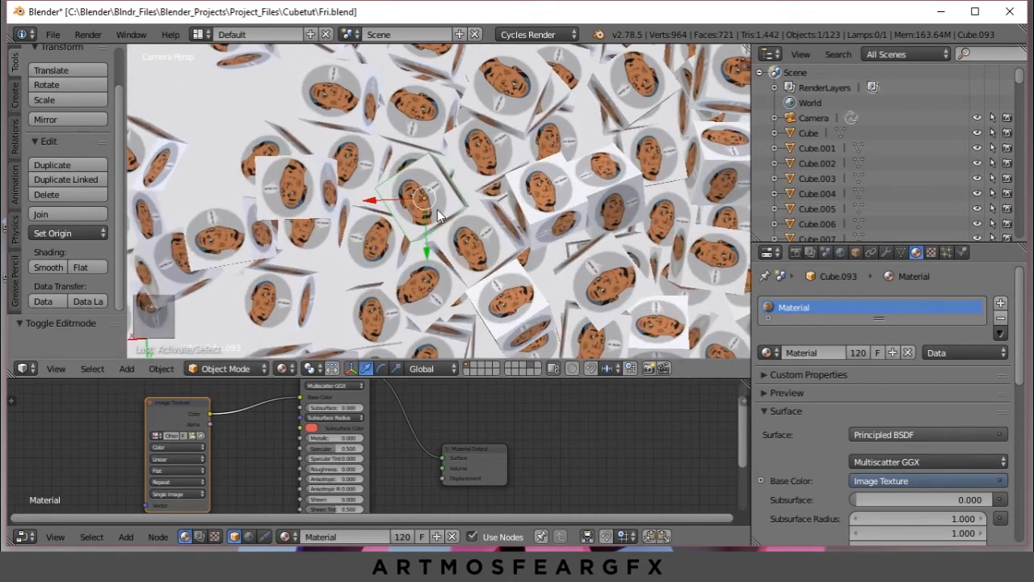
{"action": "key", "text": "Tab"}
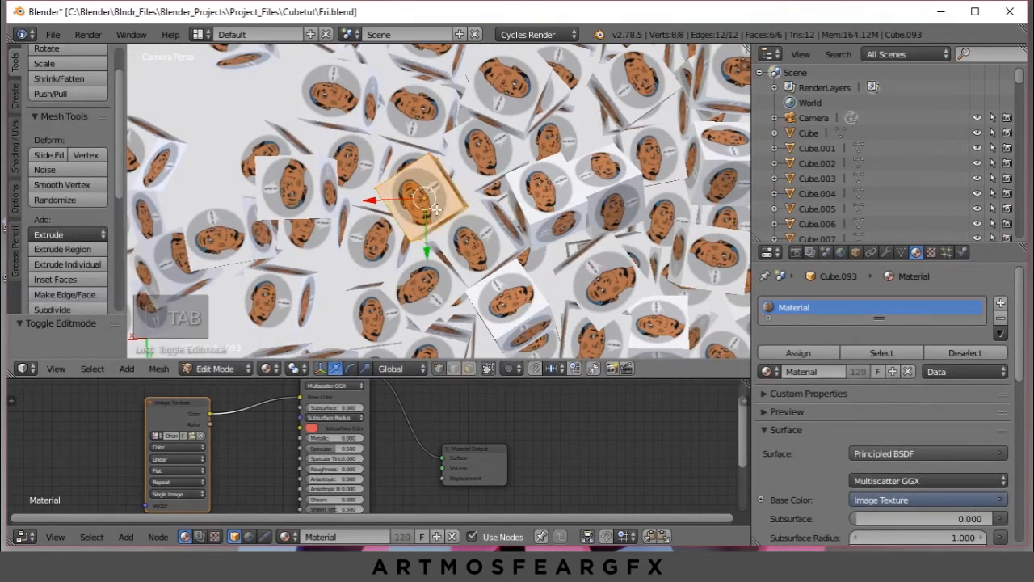
{"action": "scroll", "coordinate": [437, 223], "scroll_direction": "up", "scroll_amount": 1}
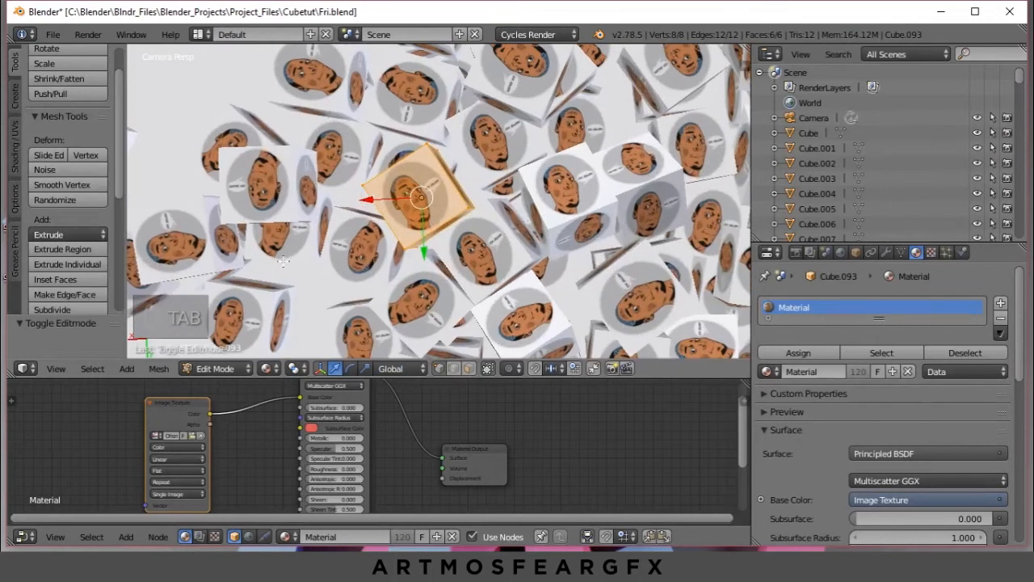
{"action": "key", "text": "a"}
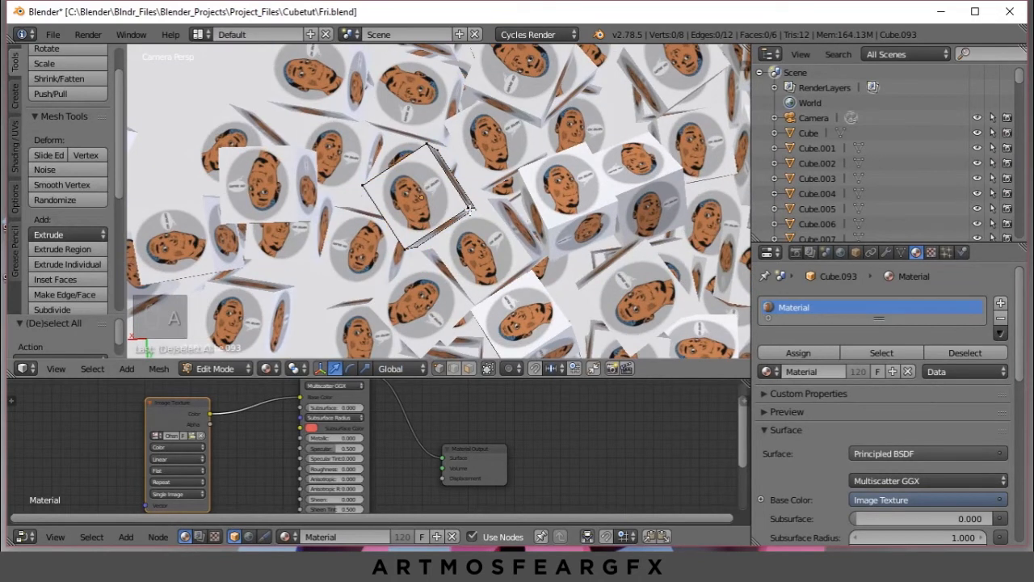
{"action": "key", "text": "a"}
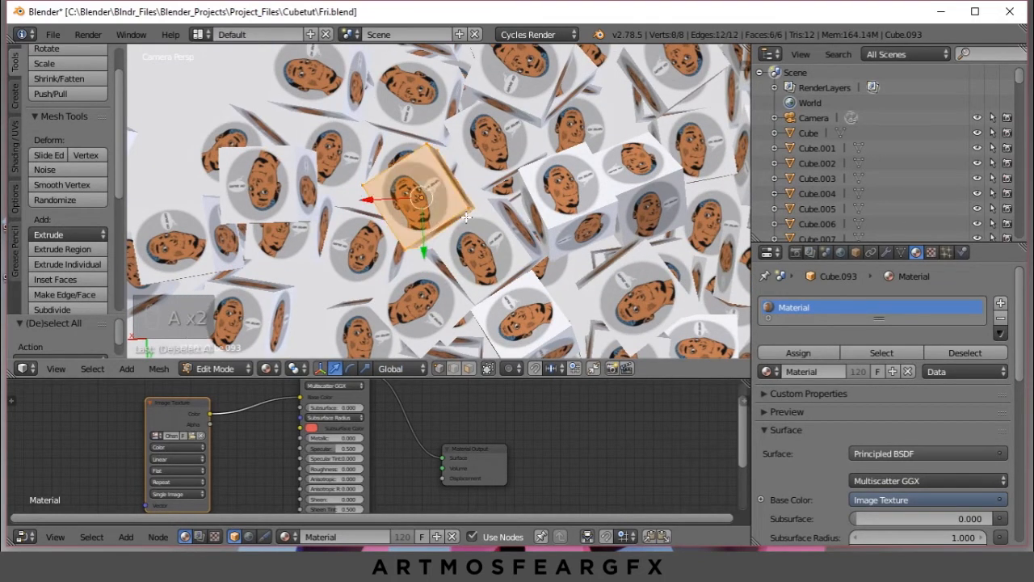
{"action": "scroll", "coordinate": [467, 217], "scroll_direction": "down", "scroll_amount": 3}
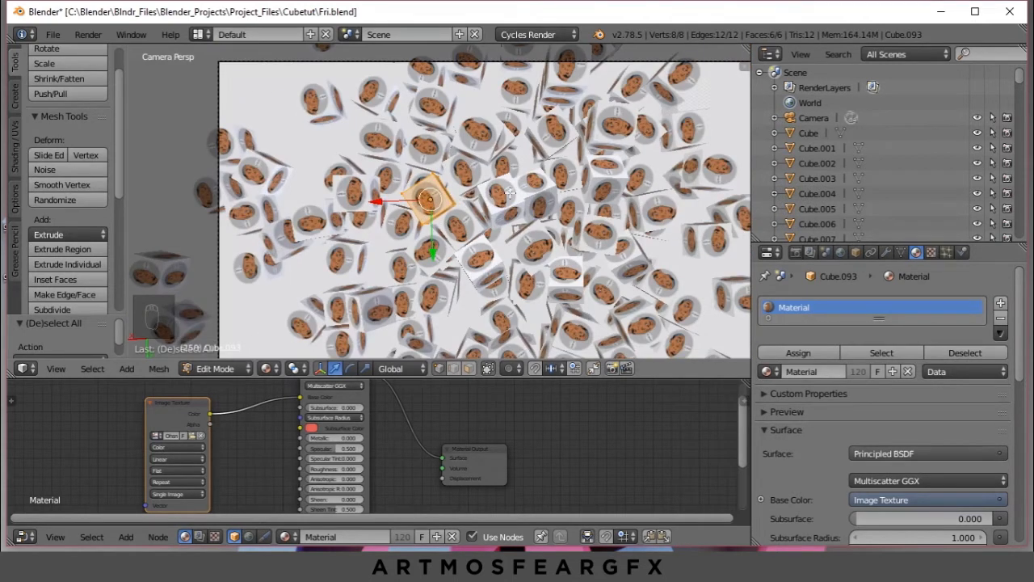
Step: Unwrap the selected middle cube with Project From View, keeping Camera Bounds and Clip to Bounds enabled
{"action": "key", "text": "u"}
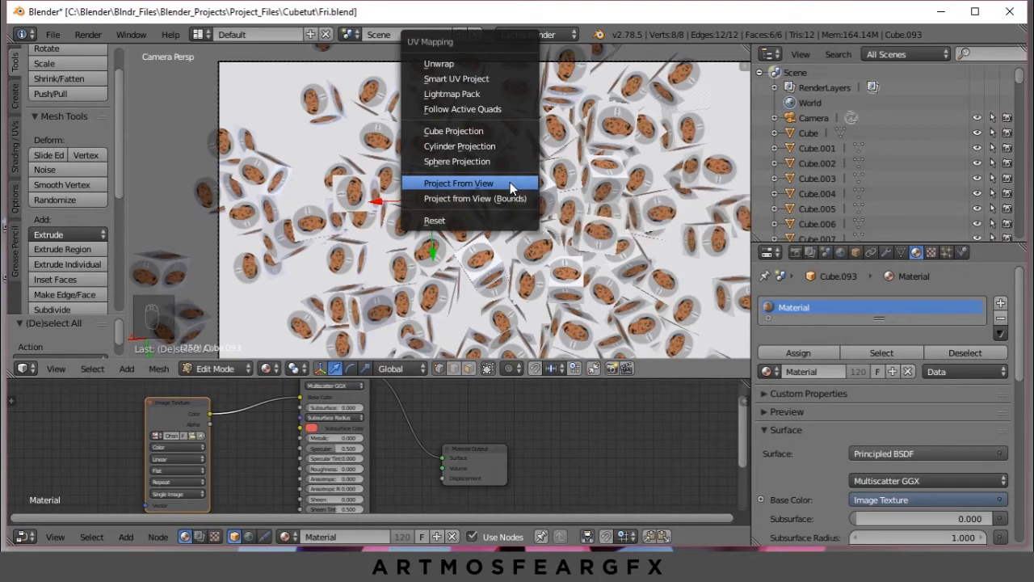
{"action": "left_click", "coordinate": [510, 182]}
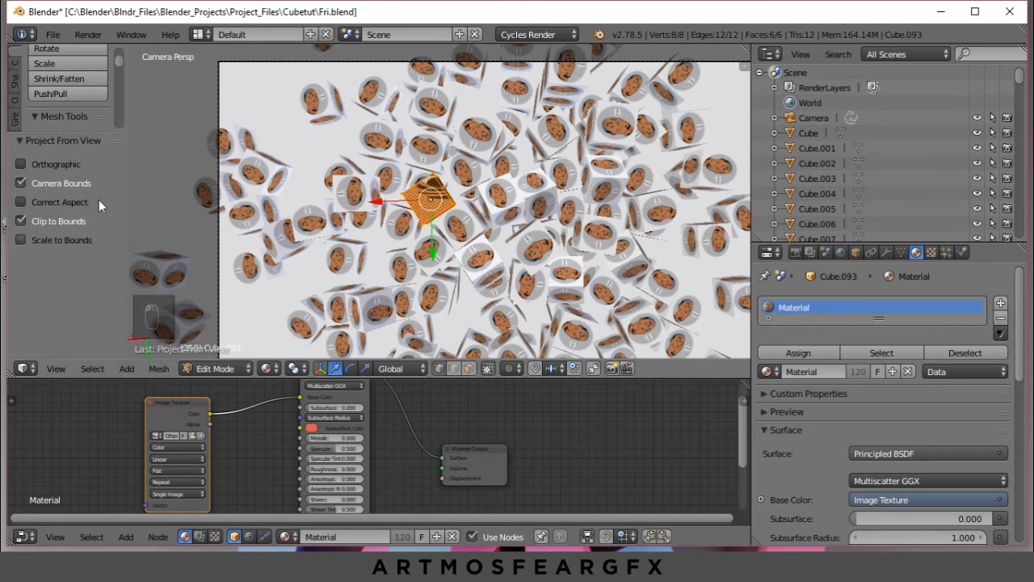
{"action": "left_click", "coordinate": [22, 221]}
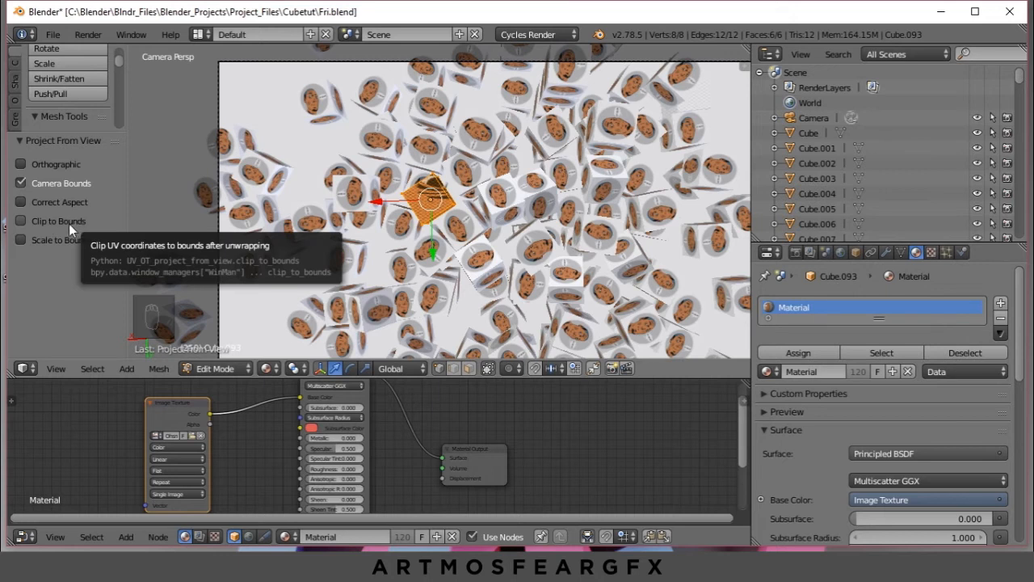
{"action": "left_click", "coordinate": [58, 222]}
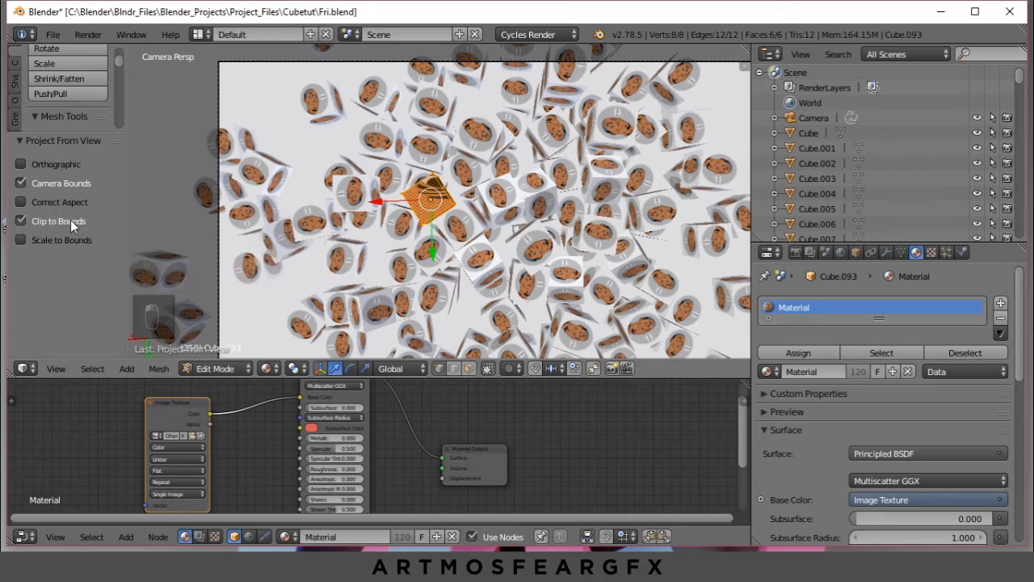
{"action": "scroll", "coordinate": [414, 197], "scroll_direction": "down", "scroll_amount": 5}
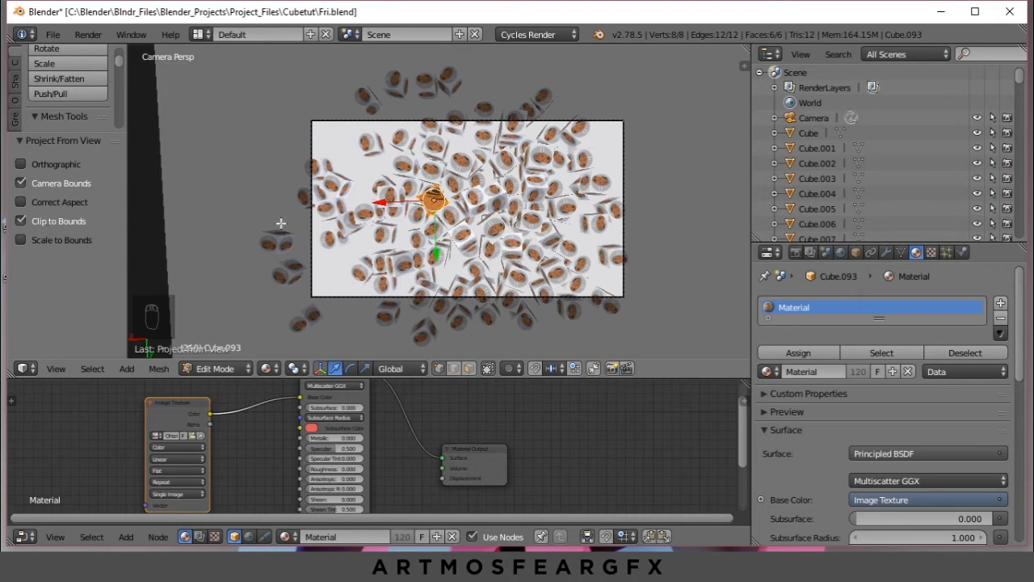
{"action": "scroll", "coordinate": [477, 217], "scroll_direction": "up", "scroll_amount": 1}
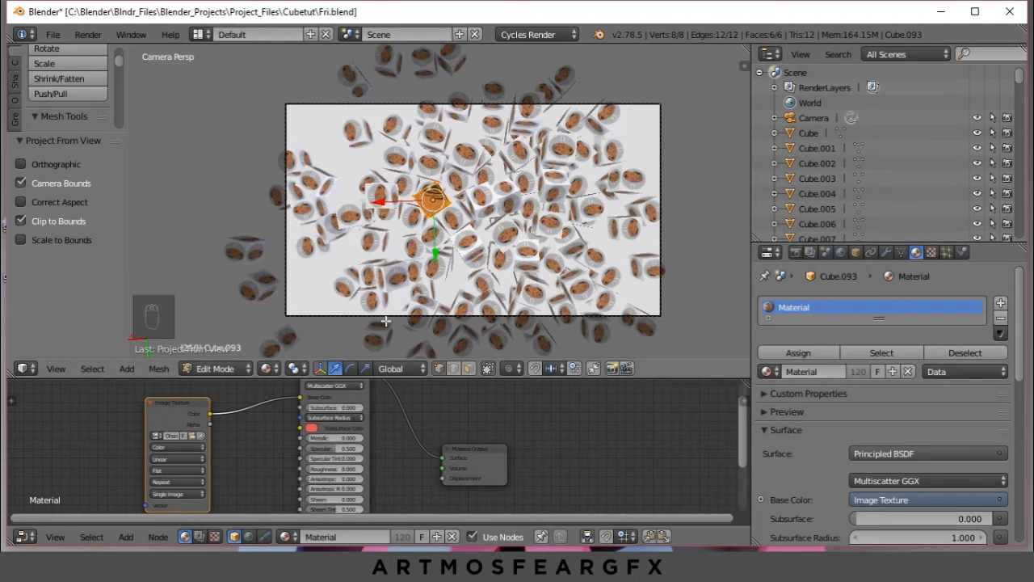
{"action": "scroll", "coordinate": [845, 163], "scroll_direction": "down", "scroll_amount": 3}
{"action": "scroll", "coordinate": [844, 162], "scroll_direction": "up", "scroll_amount": 3}
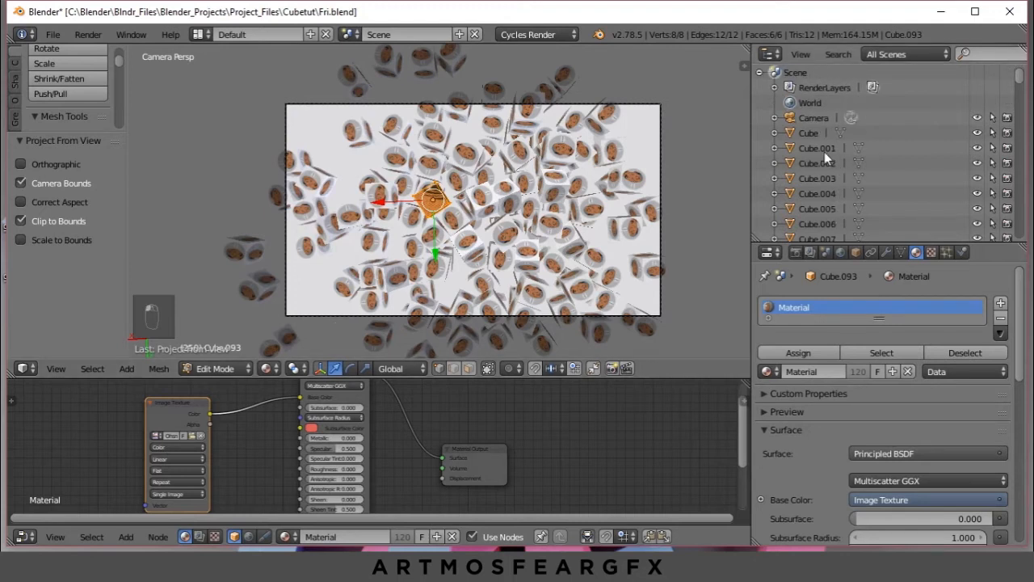
Step: Select the object Cube outside the camera frame and unwrap its whole mesh with Project From View
{"action": "left_click", "coordinate": [824, 152]}
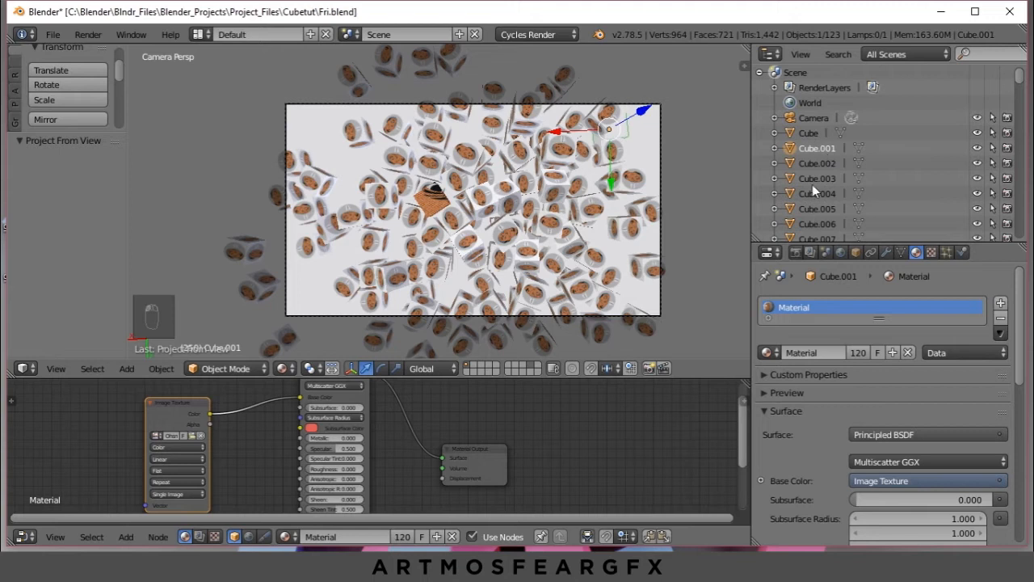
{"action": "left_click", "coordinate": [815, 134]}
{"action": "scroll", "coordinate": [428, 179], "scroll_direction": "down", "scroll_amount": 4}
{"action": "scroll", "coordinate": [428, 179], "scroll_direction": "up", "scroll_amount": 2}
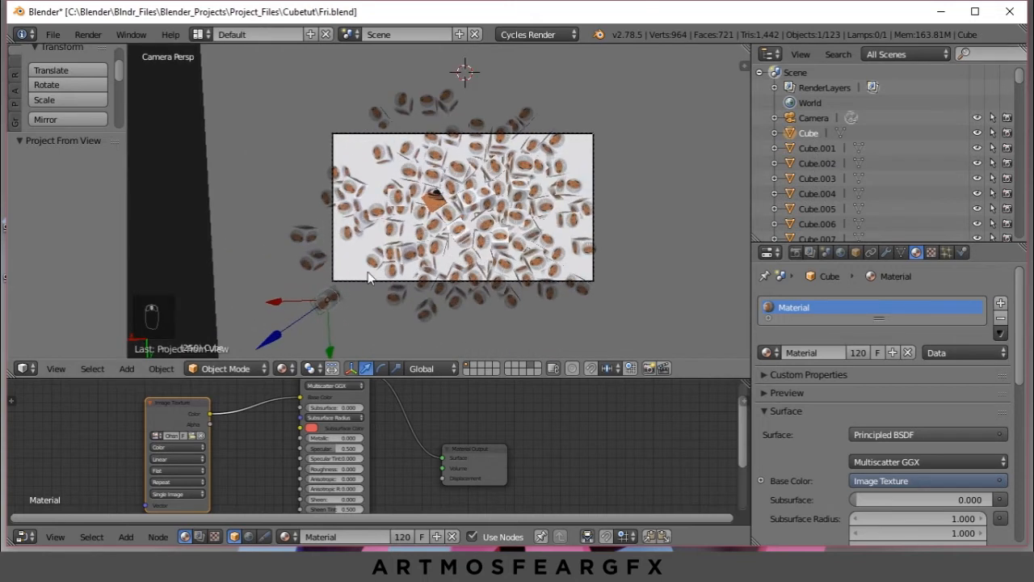
{"action": "middle_click_drag", "start_coordinate": [344, 291], "coordinate": [410, 249], "text": "shift"}
{"action": "scroll", "coordinate": [408, 252], "scroll_direction": "up", "scroll_amount": 3}
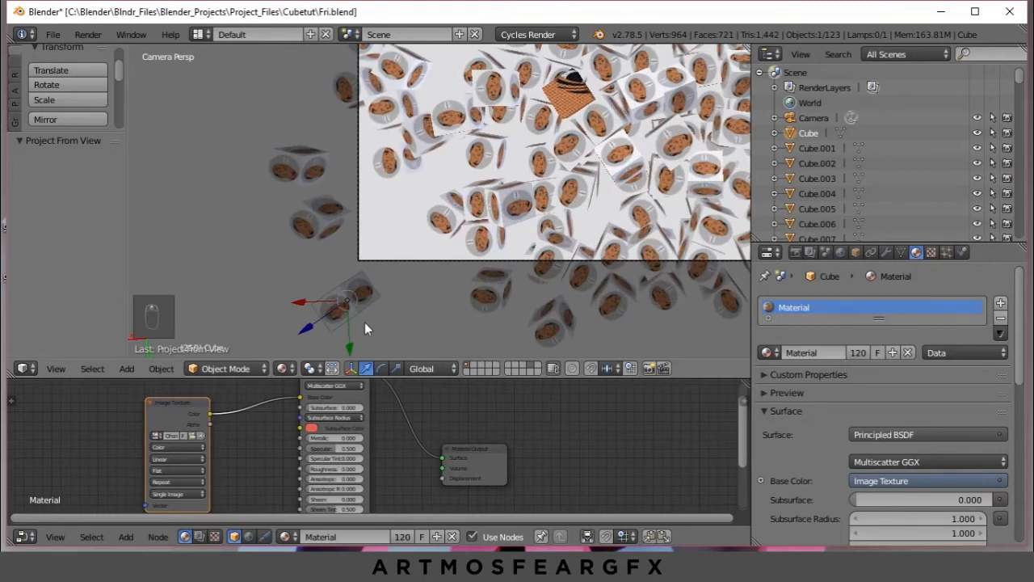
{"action": "key", "text": "Tab"}
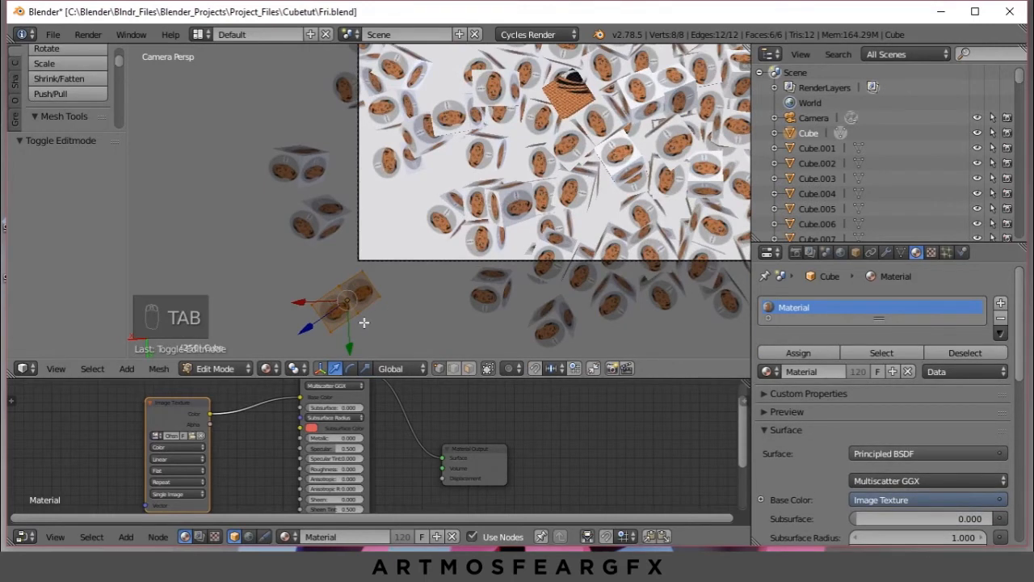
{"action": "key", "text": "u"}
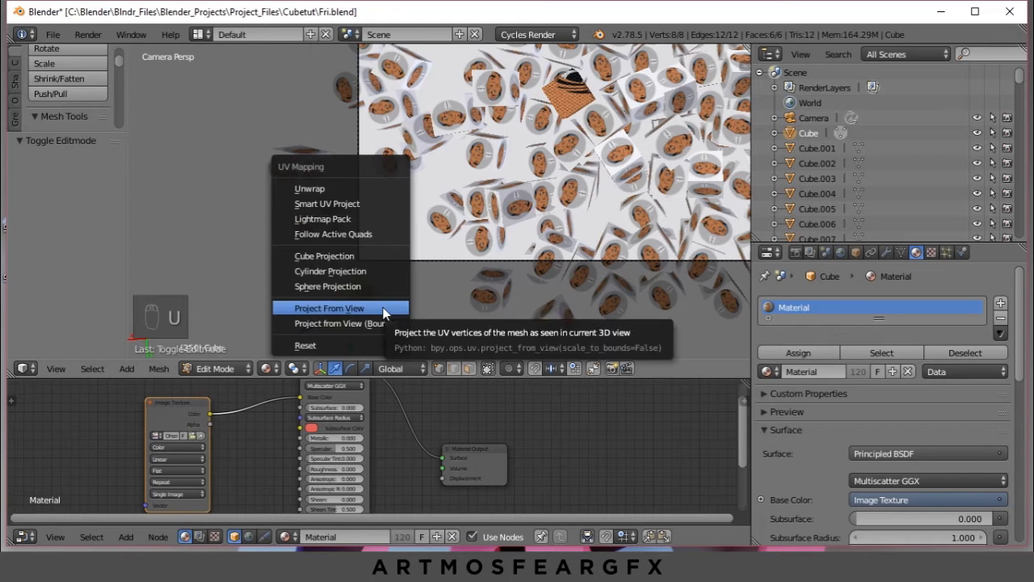
{"action": "left_click", "coordinate": [385, 309]}
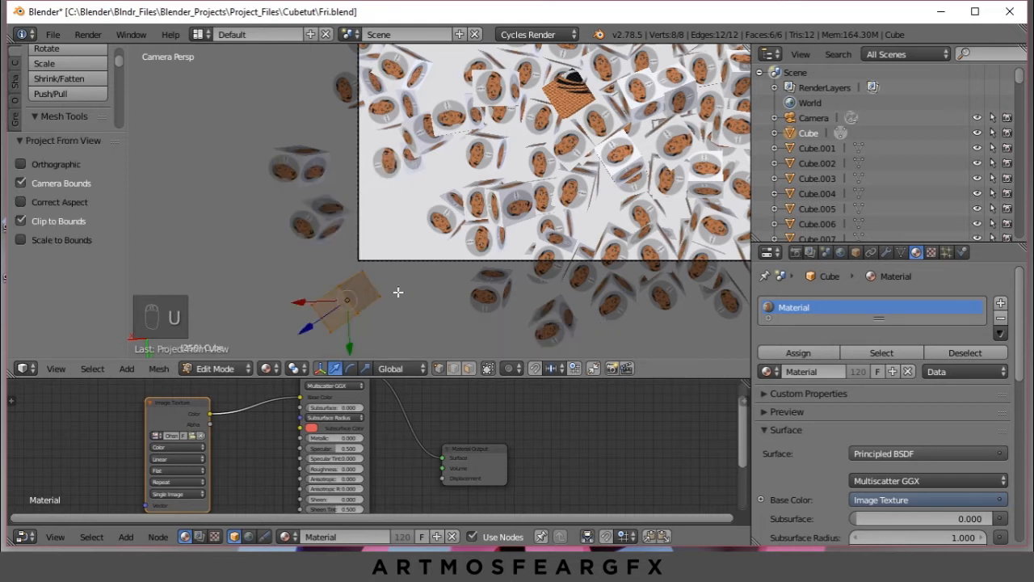
Step: Select Cube.001 and unwrap all of its faces with Project From View through the camera
{"action": "left_click", "coordinate": [818, 149]}
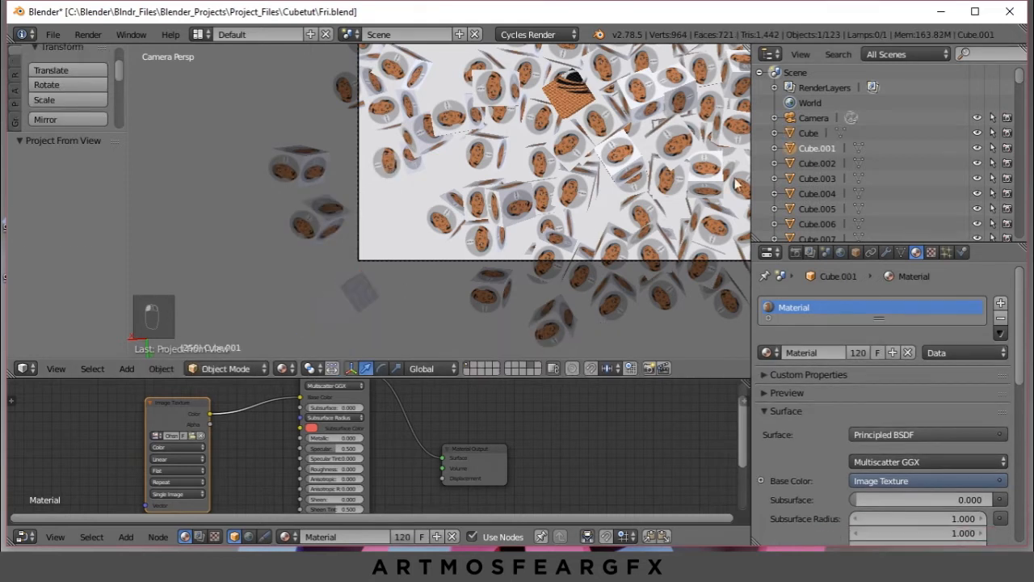
{"action": "scroll", "coordinate": [478, 255], "scroll_direction": "down", "scroll_amount": 5}
{"action": "middle_click_drag", "start_coordinate": [478, 255], "coordinate": [416, 326], "text": "shift"}
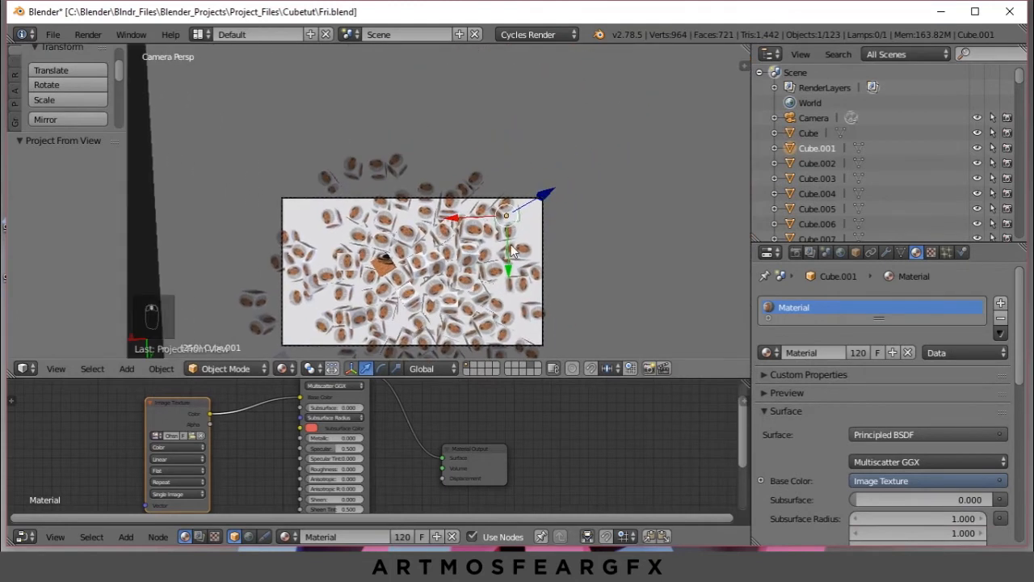
{"action": "scroll", "coordinate": [512, 212], "scroll_direction": "up", "scroll_amount": 4}
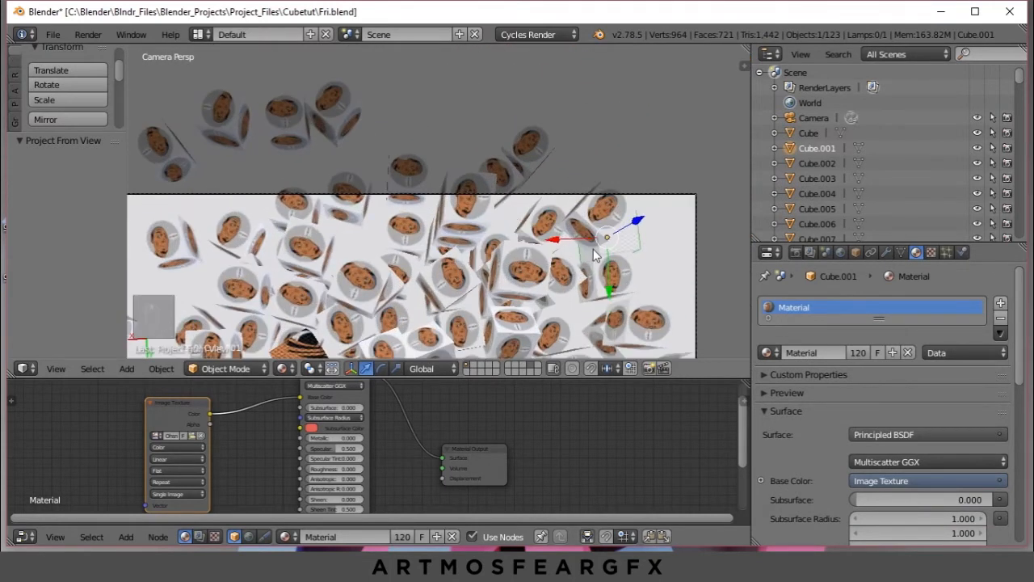
{"action": "key", "text": "Tab"}
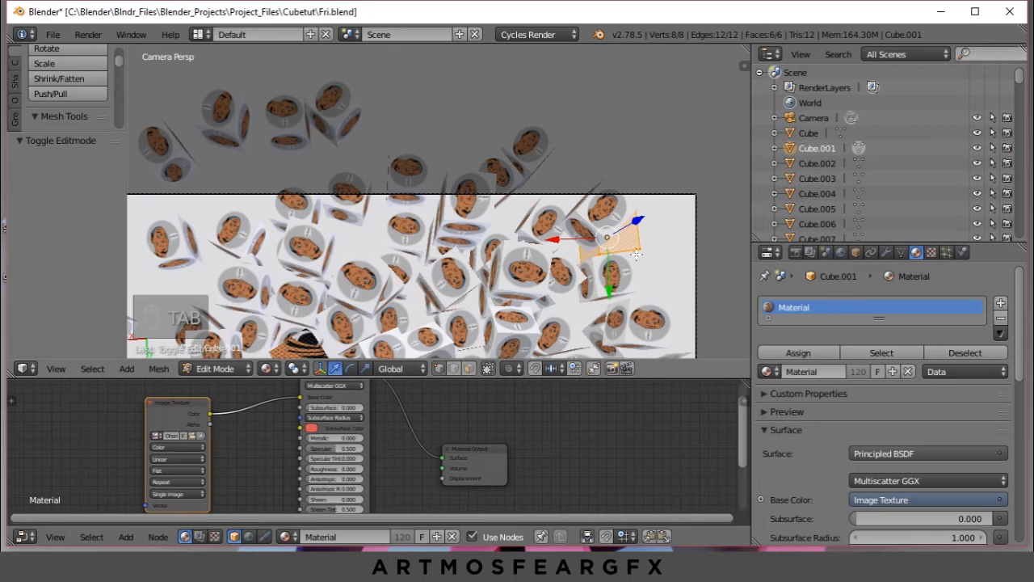
{"action": "key", "text": "a"}
{"action": "key", "text": "a"}
{"action": "key", "text": "a"}
{"action": "key", "text": "a"}
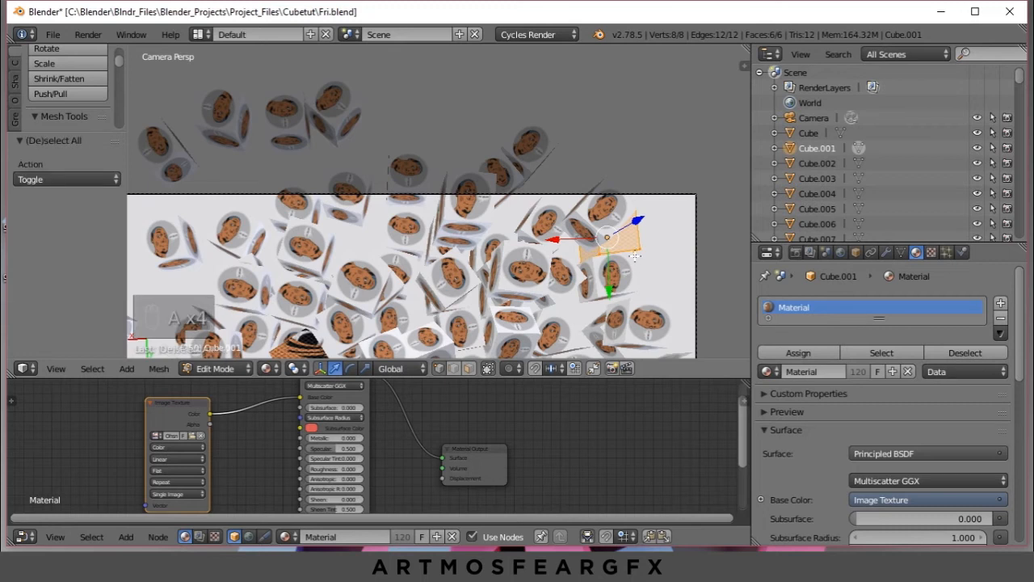
{"action": "key", "text": "u"}
{"action": "left_click", "coordinate": [635, 255]}
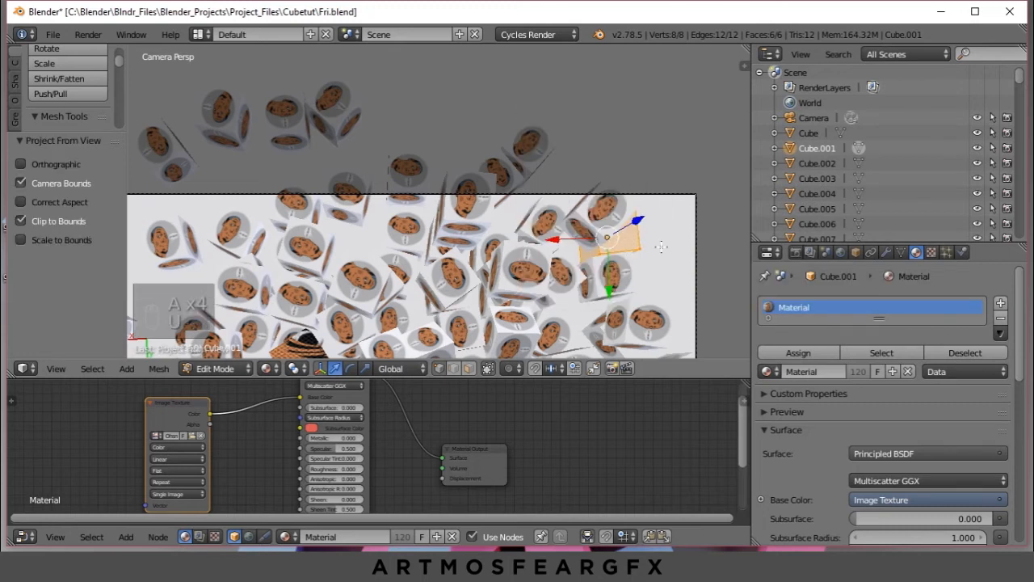
Step: Select Cube.002 and project its UVs from the camera view in Edit Mode
{"action": "left_click", "coordinate": [812, 163]}
{"action": "scroll", "coordinate": [452, 253], "scroll_direction": "down", "scroll_amount": 3}
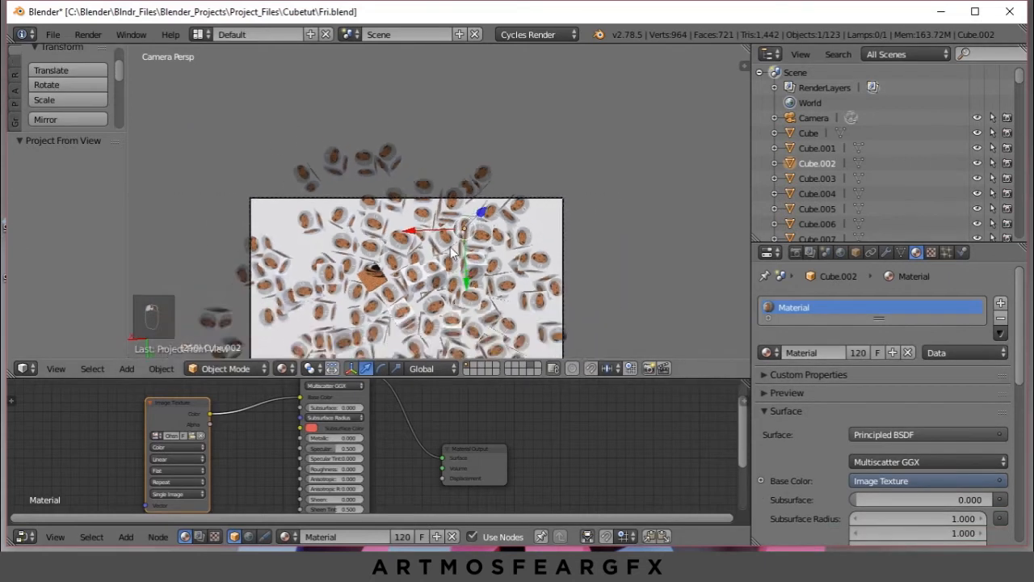
{"action": "scroll", "coordinate": [452, 253], "scroll_direction": "up", "scroll_amount": 3}
{"action": "key", "text": "Tab"}
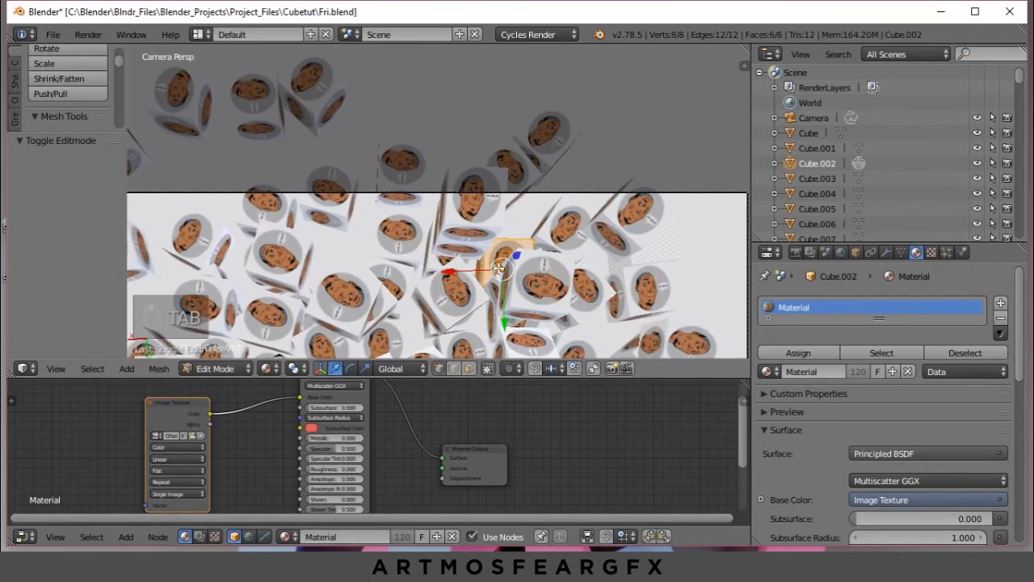
{"action": "key", "text": "u"}
{"action": "left_click", "coordinate": [499, 269]}
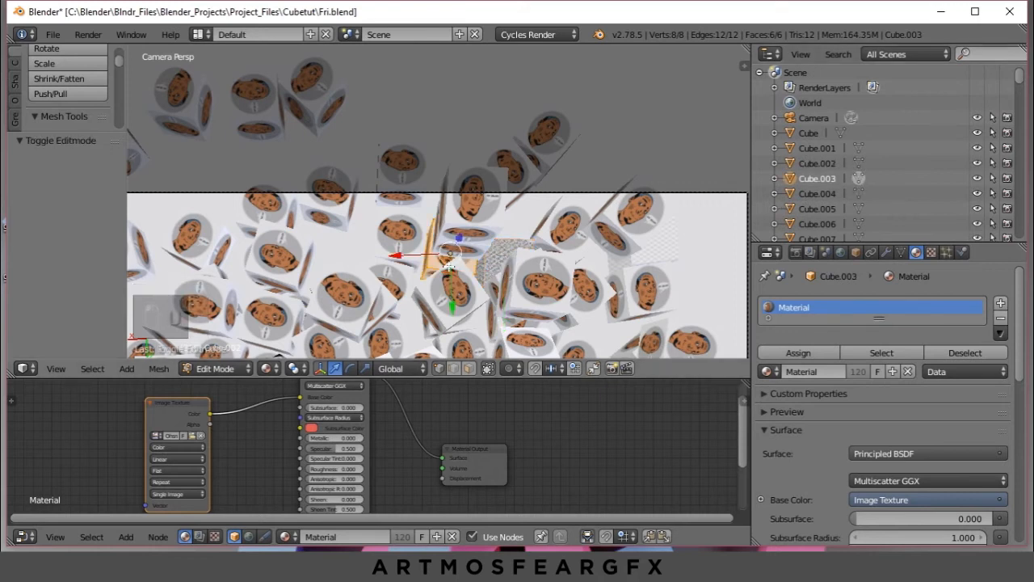
Step: Unwrap the whole mesh of Cube.003 with Project From View and select Cube.004
{"action": "key", "text": "a"}
{"action": "key", "text": "a"}
{"action": "key", "text": "a"}
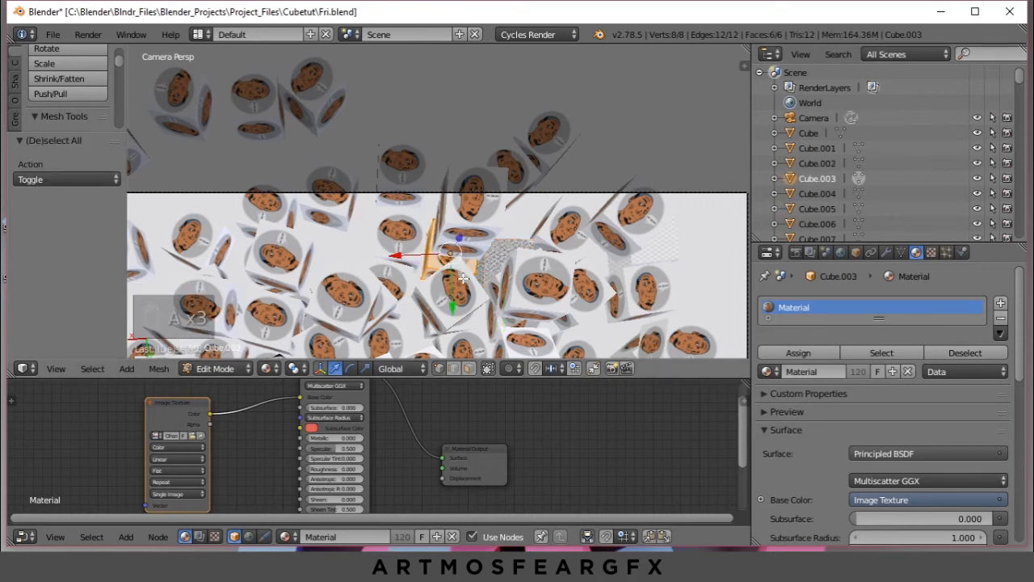
{"action": "key", "text": "u"}
{"action": "left_click", "coordinate": [463, 283]}
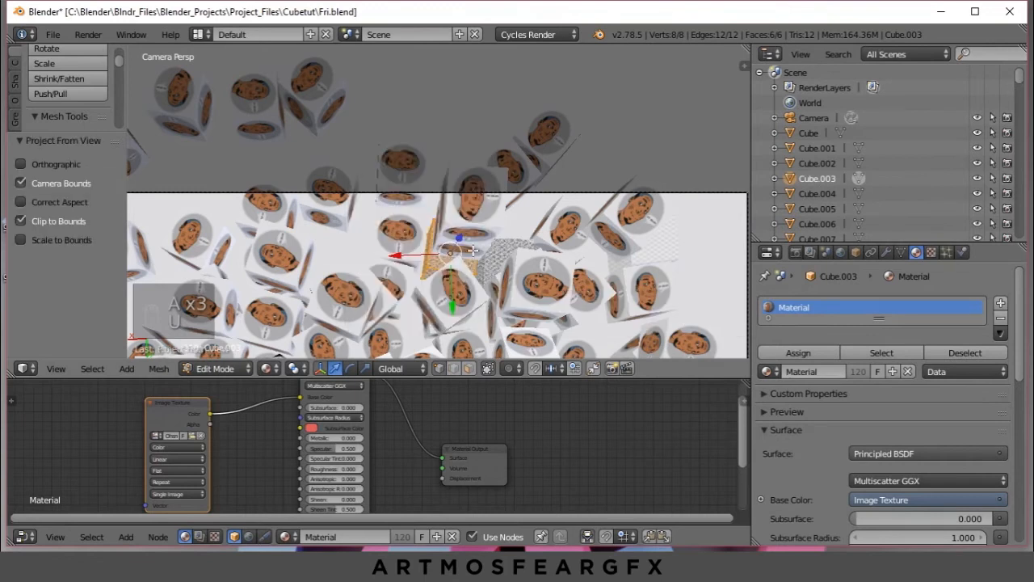
{"action": "scroll", "coordinate": [453, 243], "scroll_direction": "up", "scroll_amount": 1}
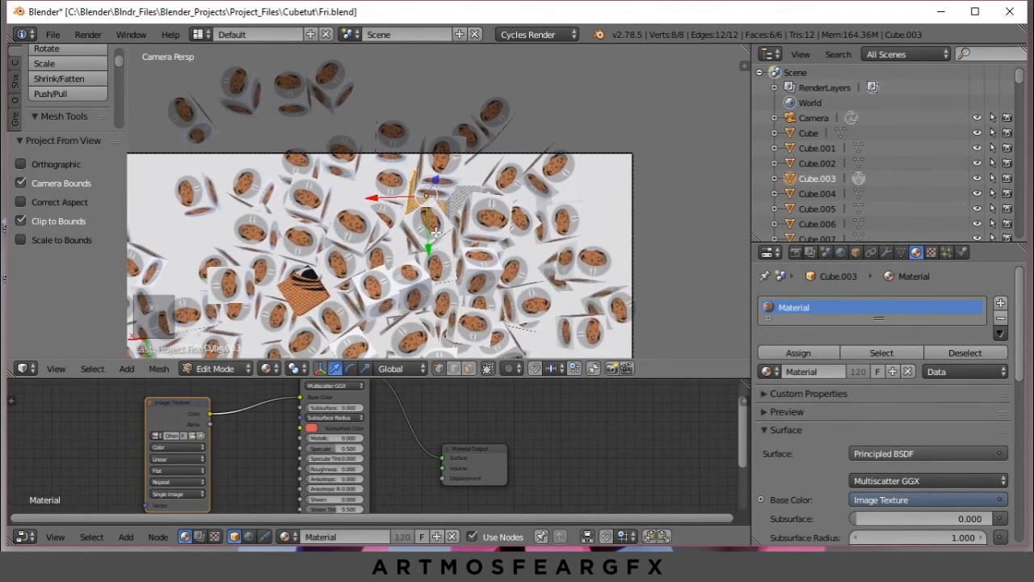
{"action": "scroll", "coordinate": [453, 242], "scroll_direction": "up", "scroll_amount": 1}
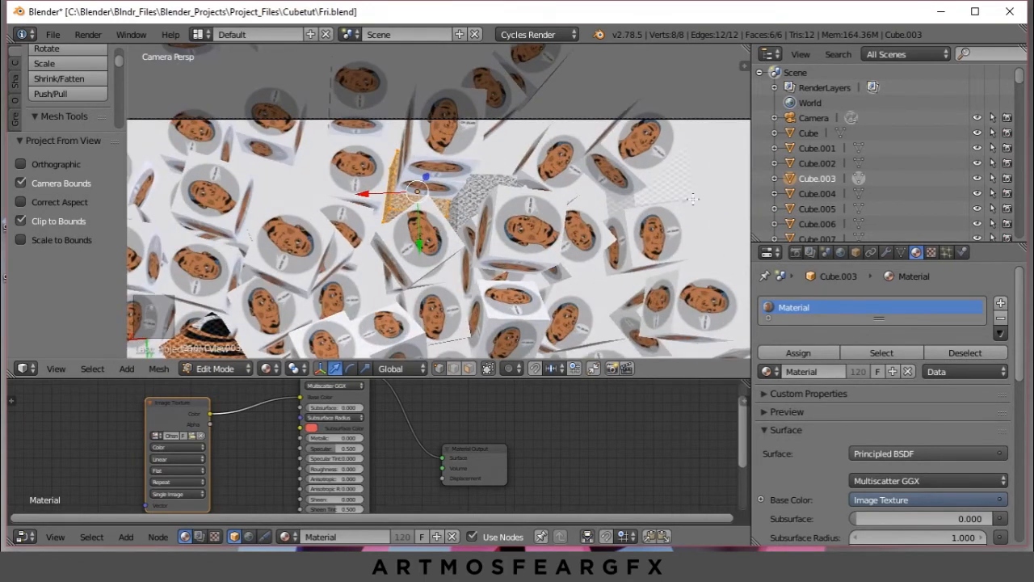
{"action": "left_click", "coordinate": [855, 194]}
{"action": "scroll", "coordinate": [396, 262], "scroll_direction": "down", "scroll_amount": 2}
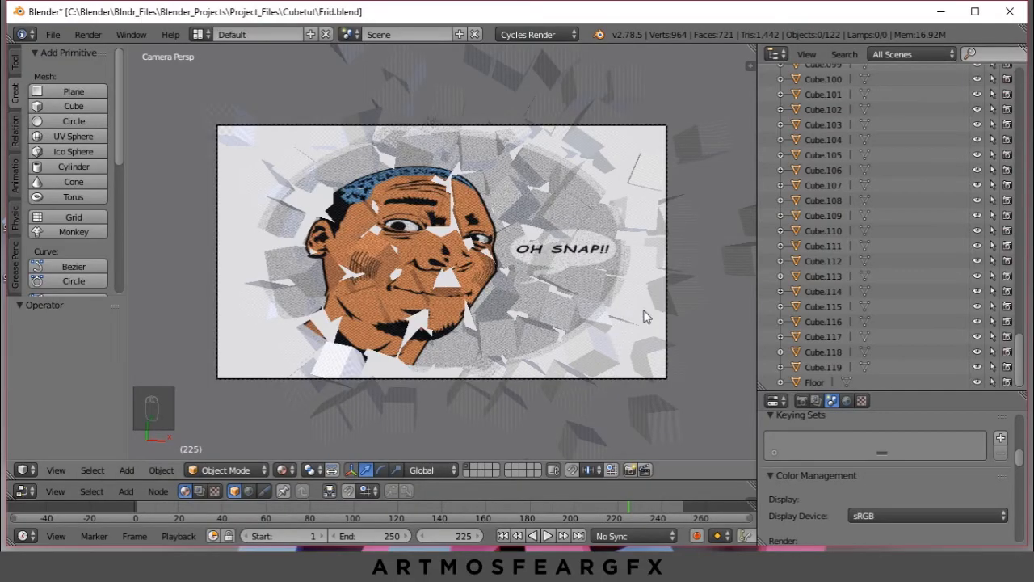
{"action": "key", "text": "Tab"}
{"action": "key", "text": "Tab"}
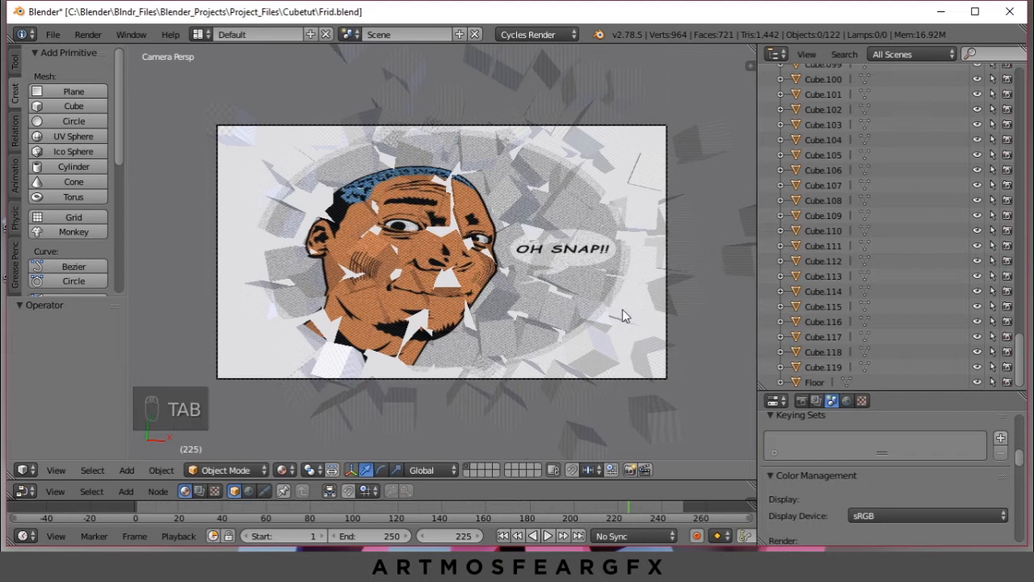
{"action": "scroll", "coordinate": [565, 356], "scroll_direction": "down", "scroll_amount": 2}
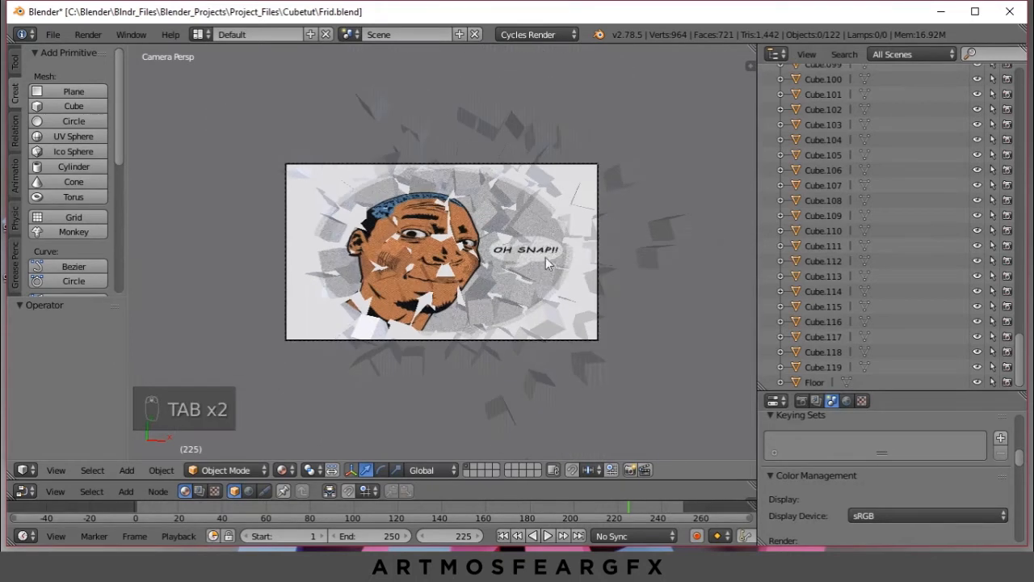
{"action": "scroll", "coordinate": [539, 340], "scroll_direction": "up", "scroll_amount": 1}
Step: Switch the viewport shading to Solid and leave the camera view for an angled overview of the cubes on the floor
{"action": "left_click", "coordinate": [286, 471]}
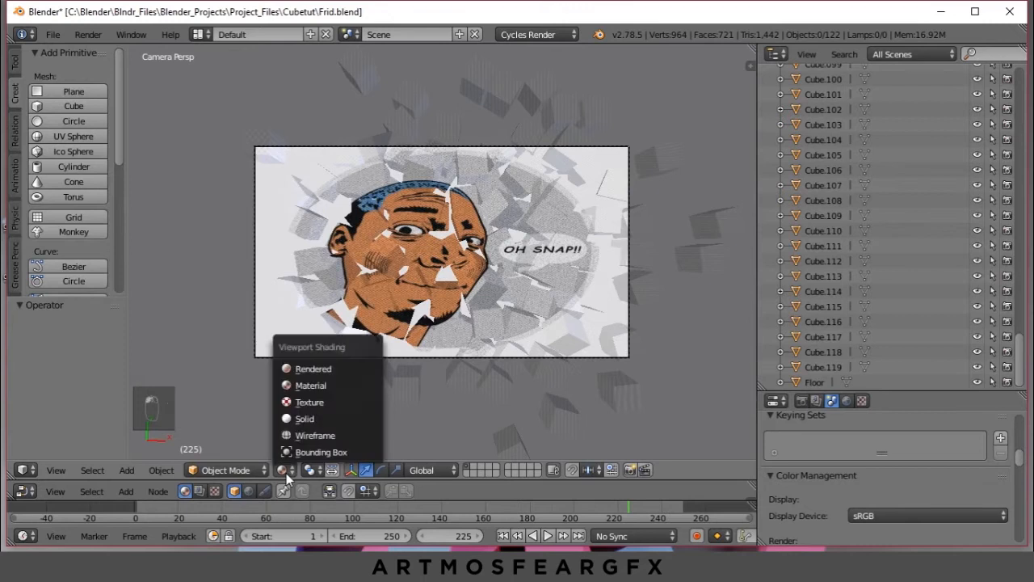
{"action": "left_click", "coordinate": [303, 418]}
{"action": "scroll", "coordinate": [428, 291], "scroll_direction": "down", "scroll_amount": 4}
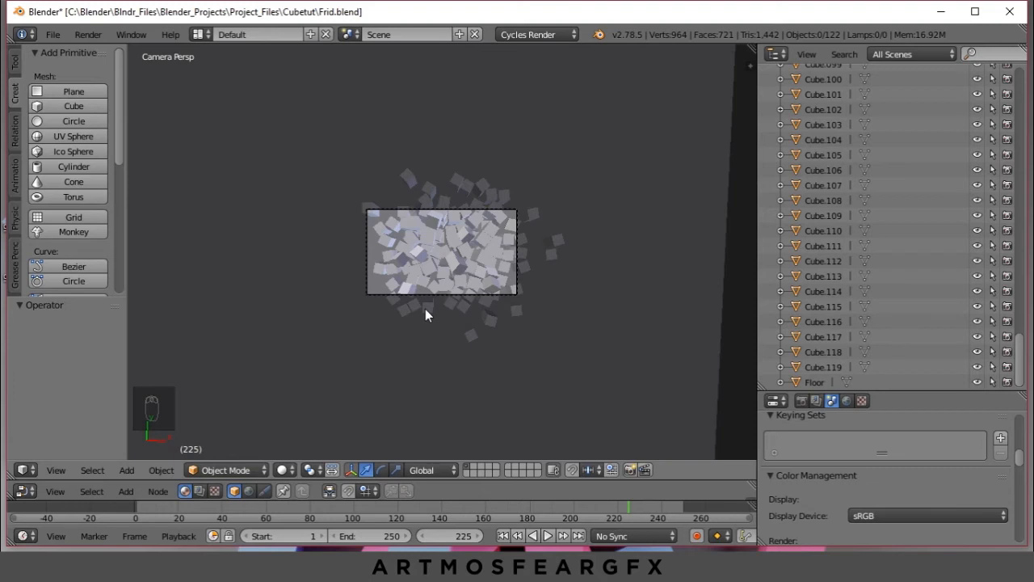
{"action": "key", "text": "KP_0"}
{"action": "middle_click_drag", "start_coordinate": [429, 340], "coordinate": [417, 311]}
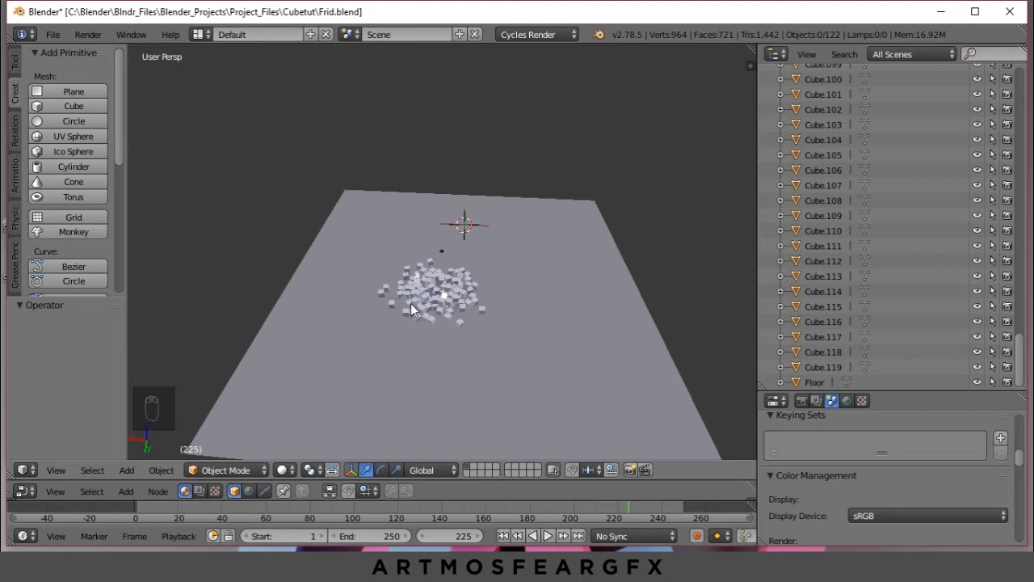
Step: Append the SoftBox_Comp group from 3PointSoftboxsetup.blend into the scene
{"action": "left_click", "coordinate": [55, 36]}
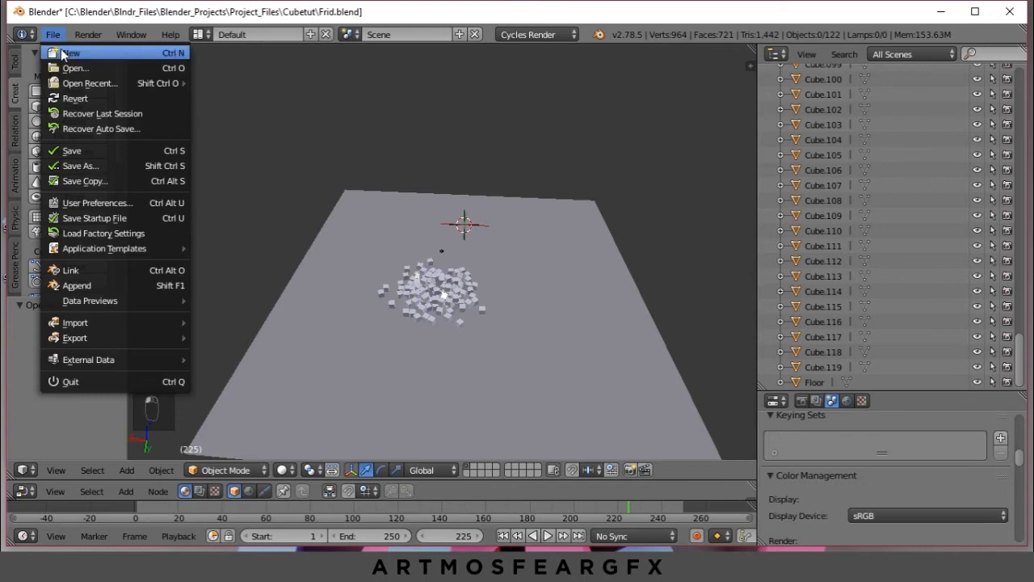
{"action": "left_click", "coordinate": [127, 285]}
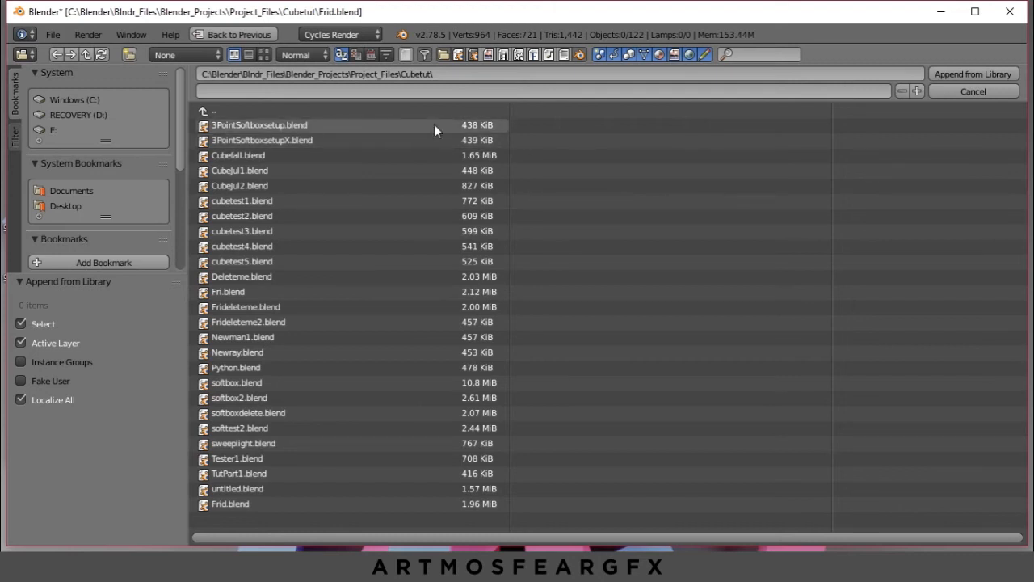
{"action": "left_click", "coordinate": [304, 127]}
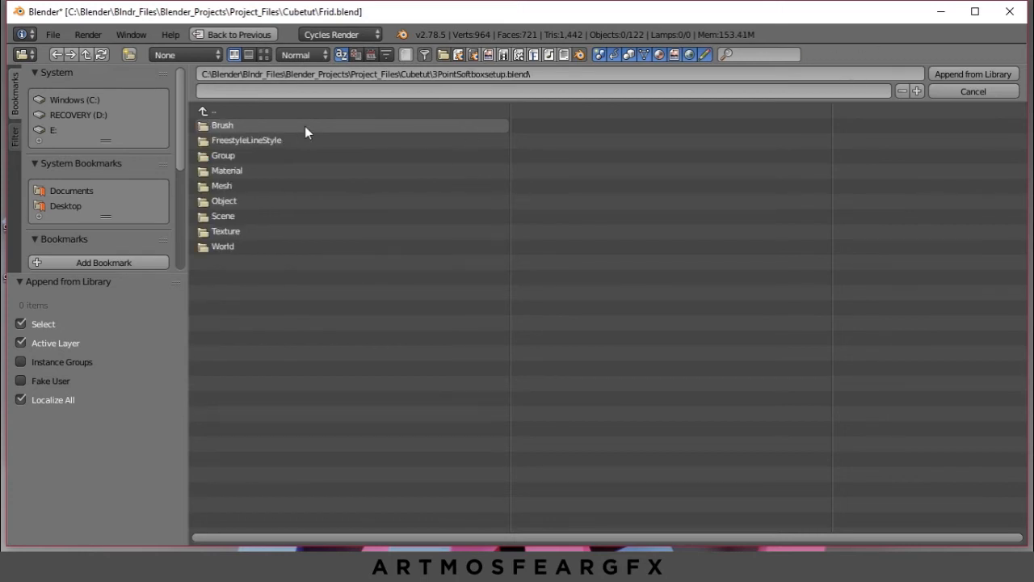
{"action": "left_click", "coordinate": [257, 156]}
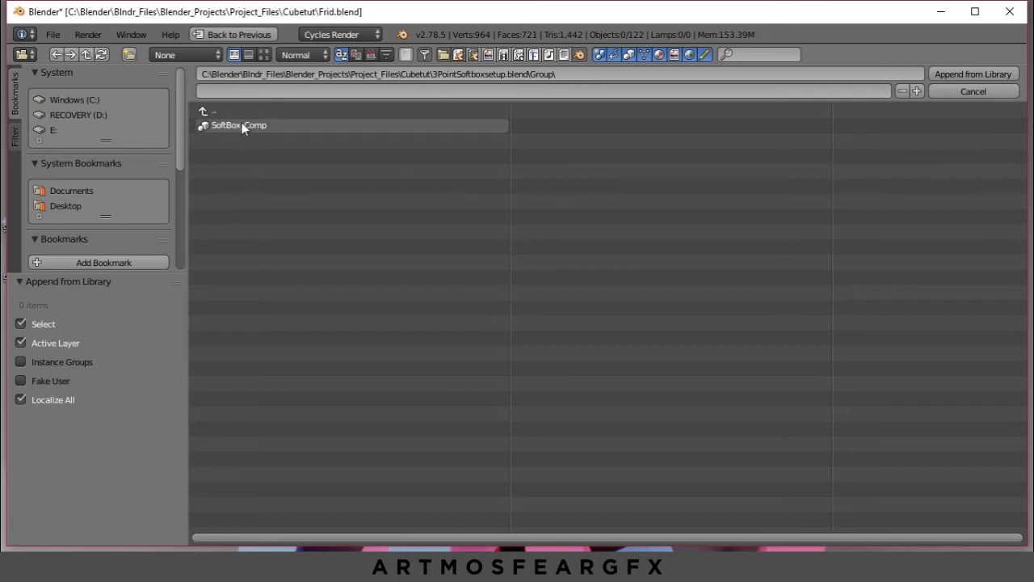
{"action": "left_click", "coordinate": [292, 127]}
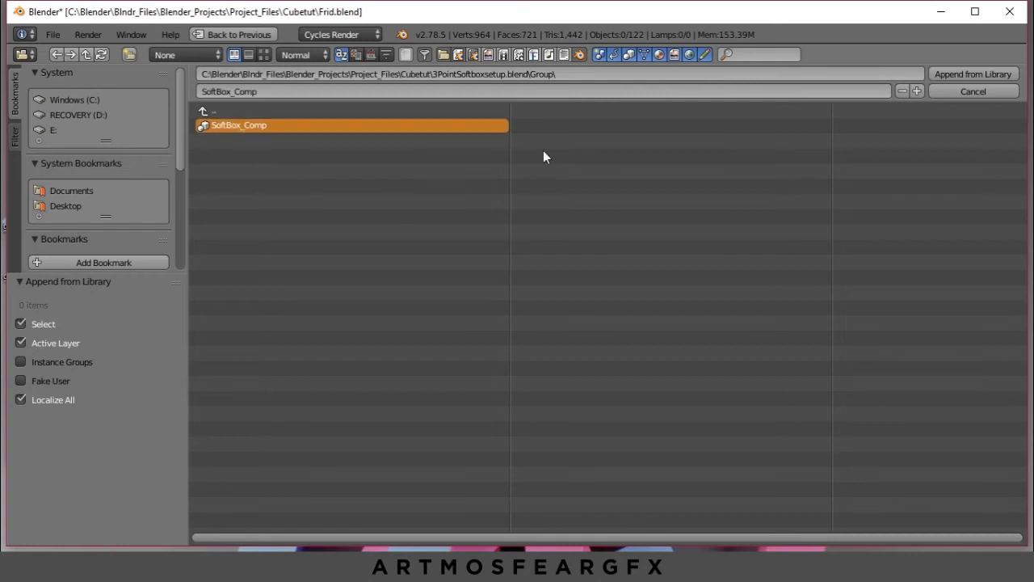
{"action": "left_click", "coordinate": [990, 73]}
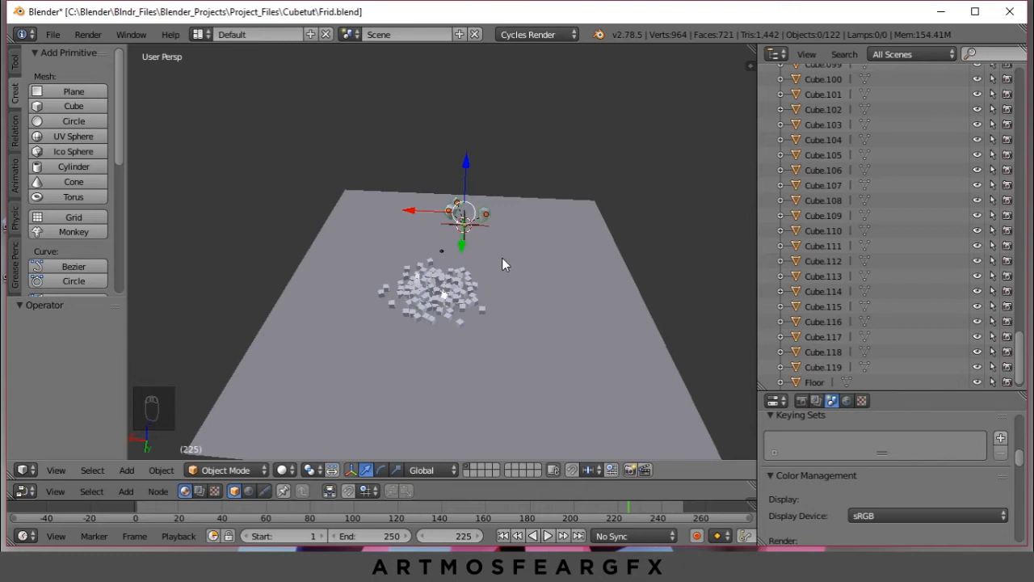
Step: Scale the appended softbox setup up uniformly by about 6.13
{"action": "mouse_move", "coordinate": [492, 285]}
{"action": "middle_mouse_down"}
{"action": "mouse_move", "coordinate": [504, 388]}
{"action": "mouse_move", "coordinate": [374, 229]}
{"action": "mouse_move", "coordinate": [347, 335]}
{"action": "mouse_move", "coordinate": [471, 274]}
{"action": "mouse_move", "coordinate": [542, 288]}
{"action": "mouse_move", "coordinate": [501, 305]}
{"action": "mouse_move", "coordinate": [507, 284]}
{"action": "mouse_move", "coordinate": [499, 294]}
{"action": "middle_mouse_up"}
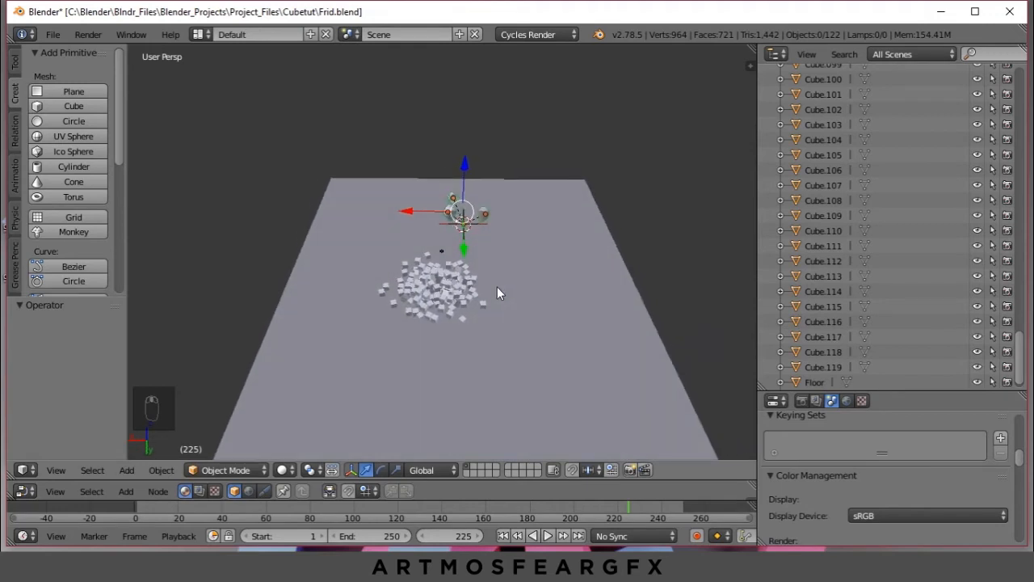
{"action": "key", "text": "s"}
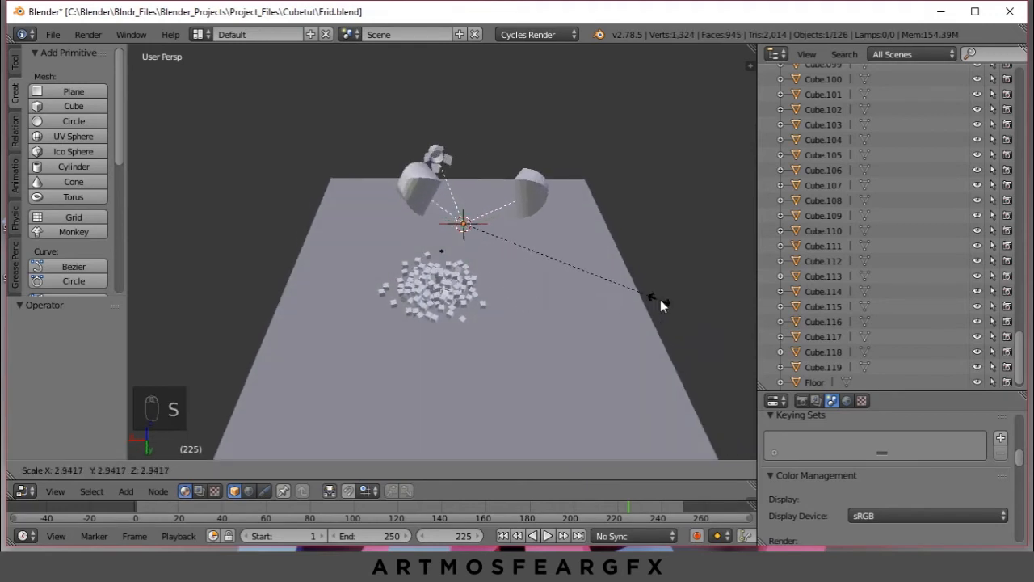
{"action": "left_click", "coordinate": [261, 332]}
{"action": "middle_click_drag", "start_coordinate": [426, 307], "coordinate": [402, 353]}
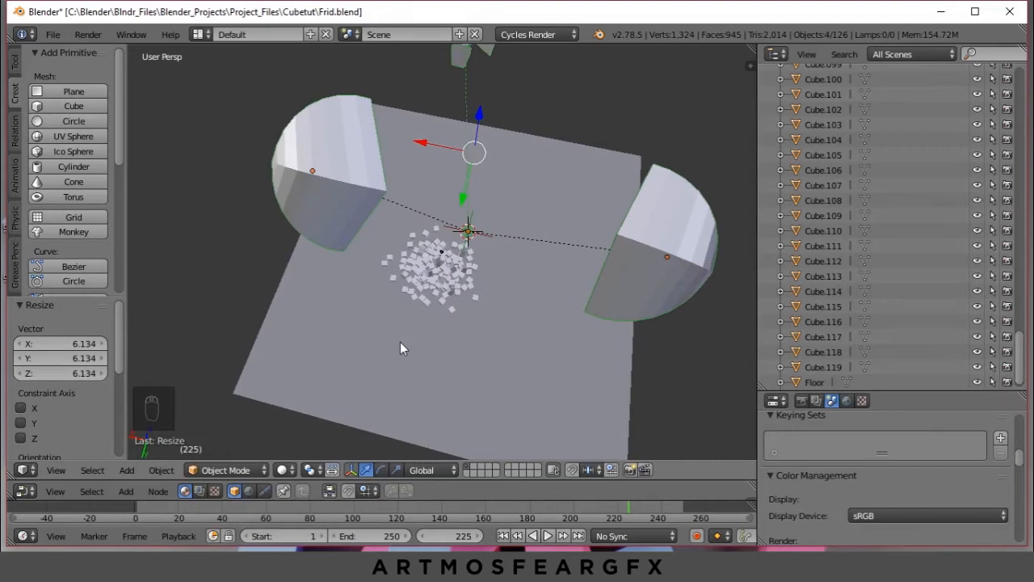
Step: From the top view, move the softbox setup about 7.8 units in X and 5.4 in Y to centre it over the cube pile
{"action": "key", "text": "KP_7"}
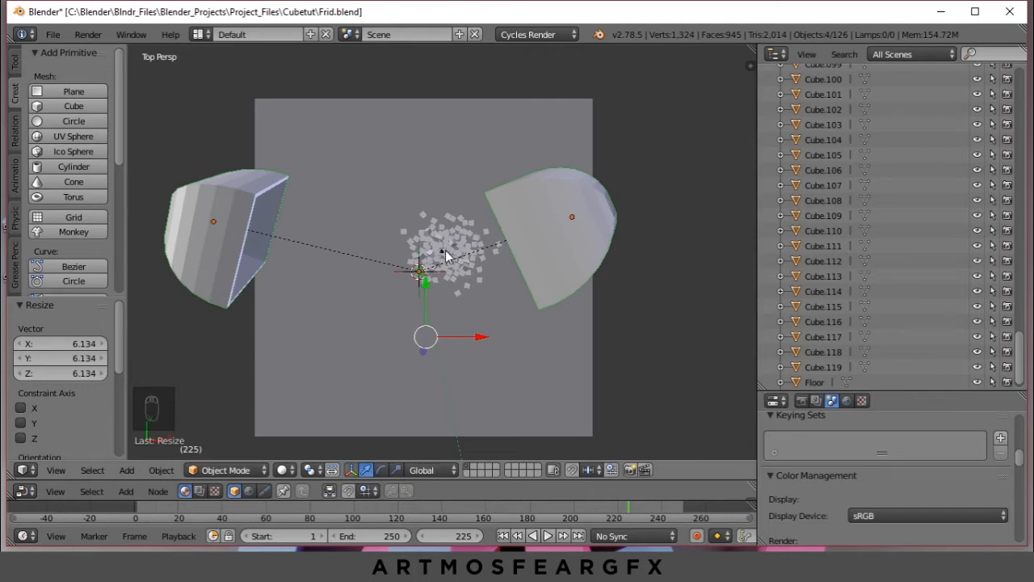
{"action": "right_click", "coordinate": [371, 267]}
{"action": "key", "text": "g"}
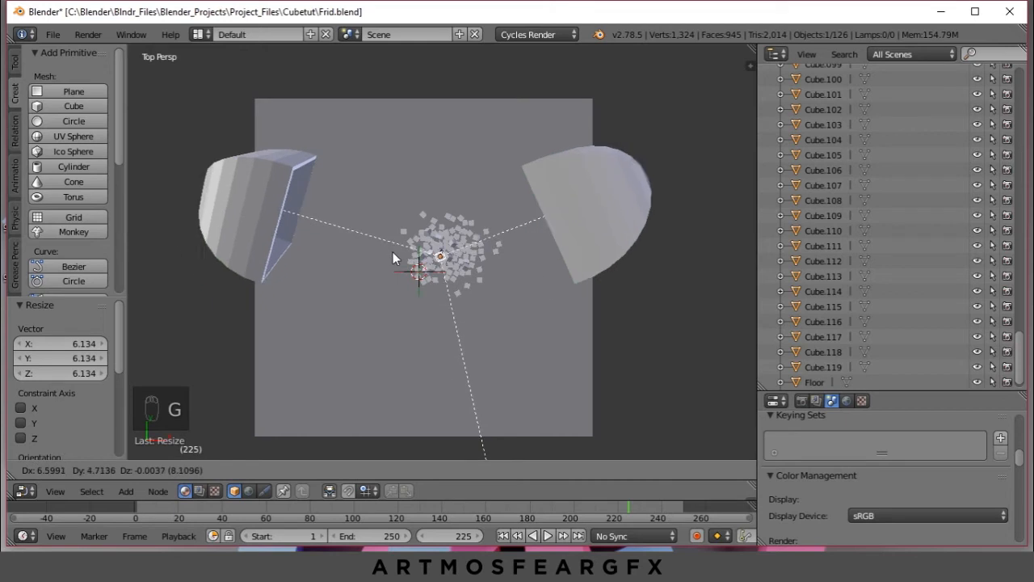
{"action": "left_click", "coordinate": [400, 264]}
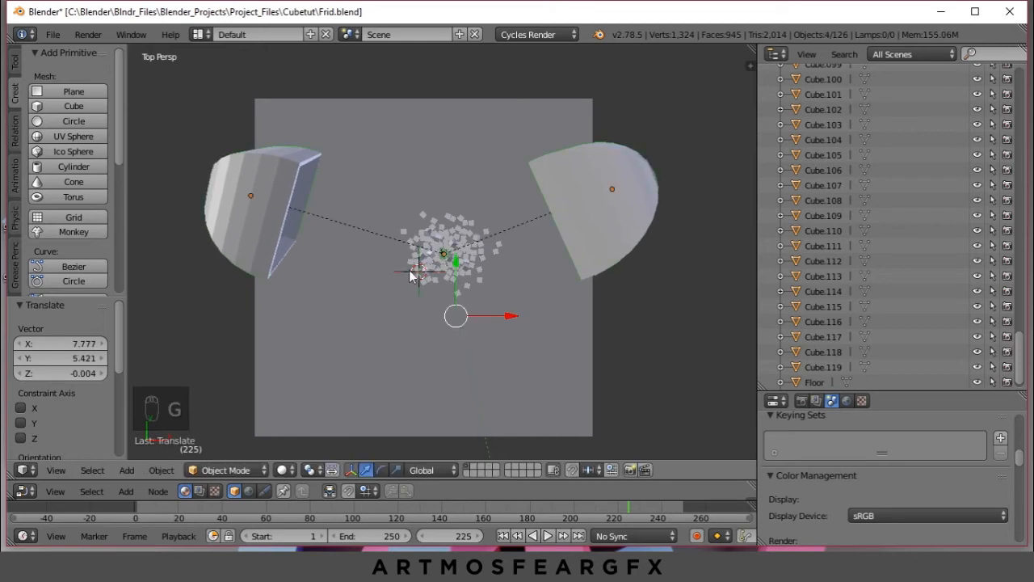
Step: Lower the softbox setup along Z by about 23.1 units toward the cube pile
{"action": "middle_click_drag", "start_coordinate": [474, 349], "coordinate": [741, 243]}
{"action": "middle_click_drag", "start_coordinate": [642, 281], "coordinate": [580, 296]}
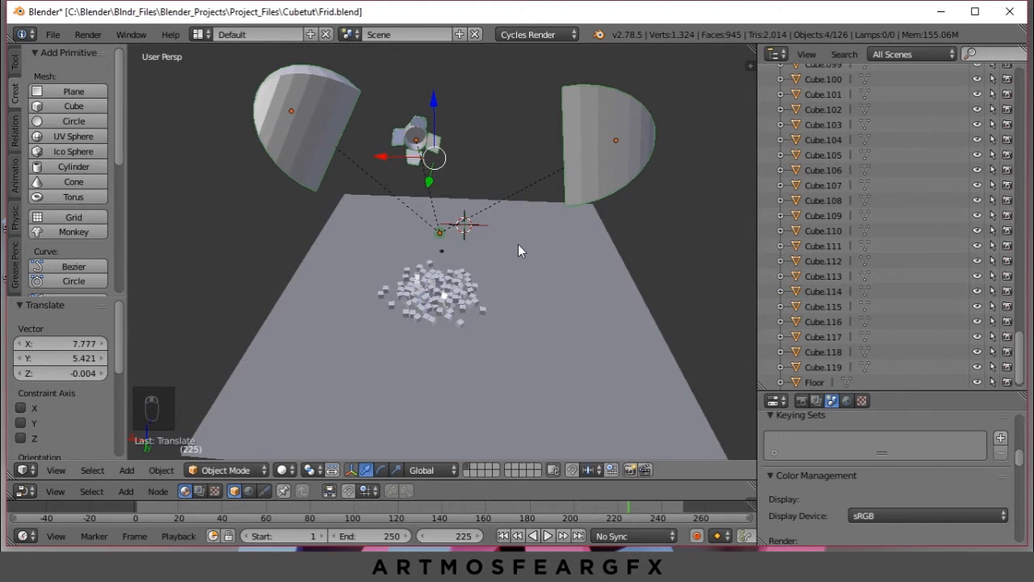
{"action": "middle_click_drag", "start_coordinate": [446, 190], "coordinate": [417, 203]}
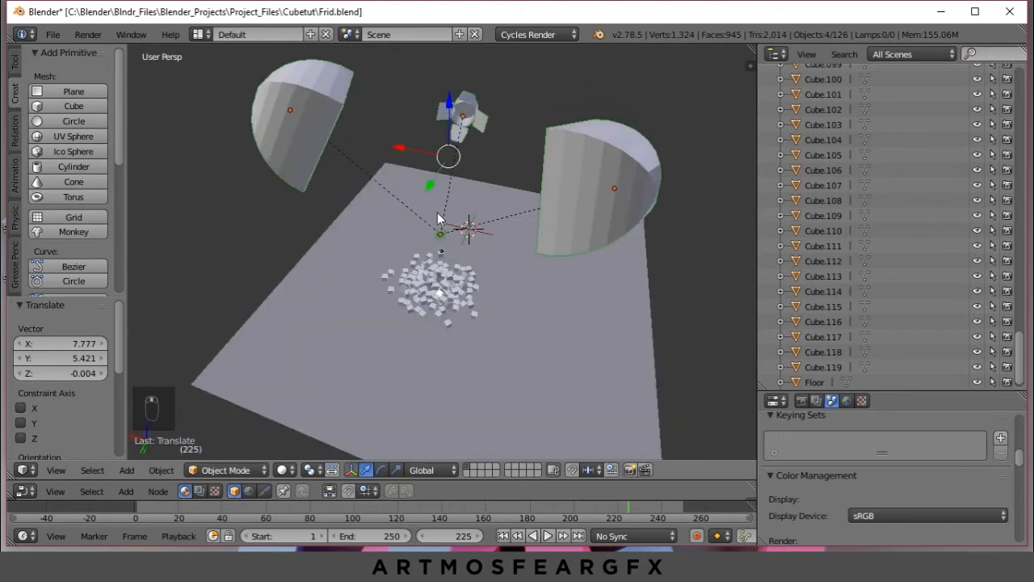
{"action": "middle_click_drag", "start_coordinate": [453, 162], "coordinate": [454, 196]}
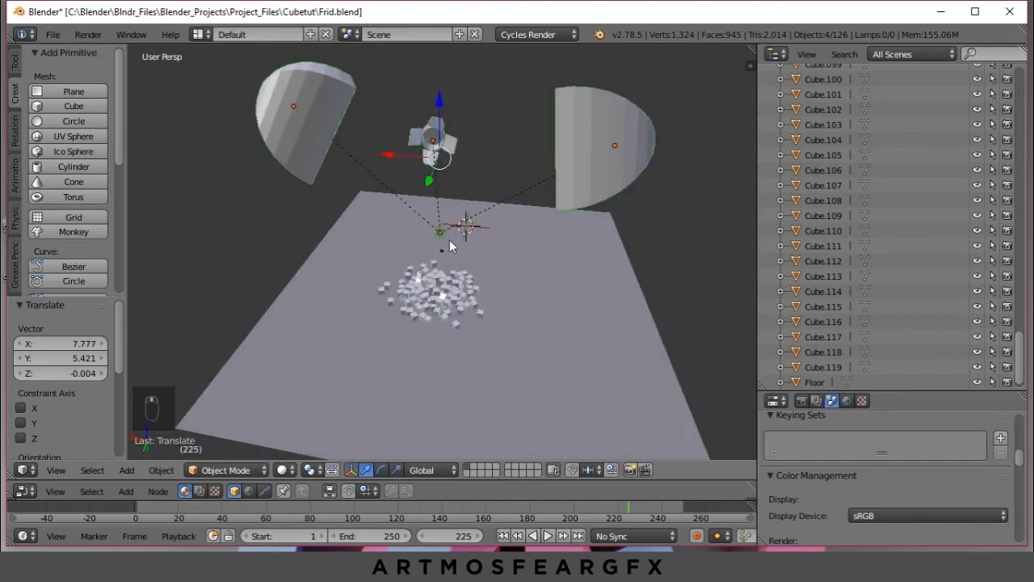
{"action": "middle_click_drag", "start_coordinate": [454, 242], "coordinate": [459, 223]}
{"action": "right_click", "coordinate": [458, 223]}
{"action": "key", "text": "g"}
{"action": "key", "text": "z"}
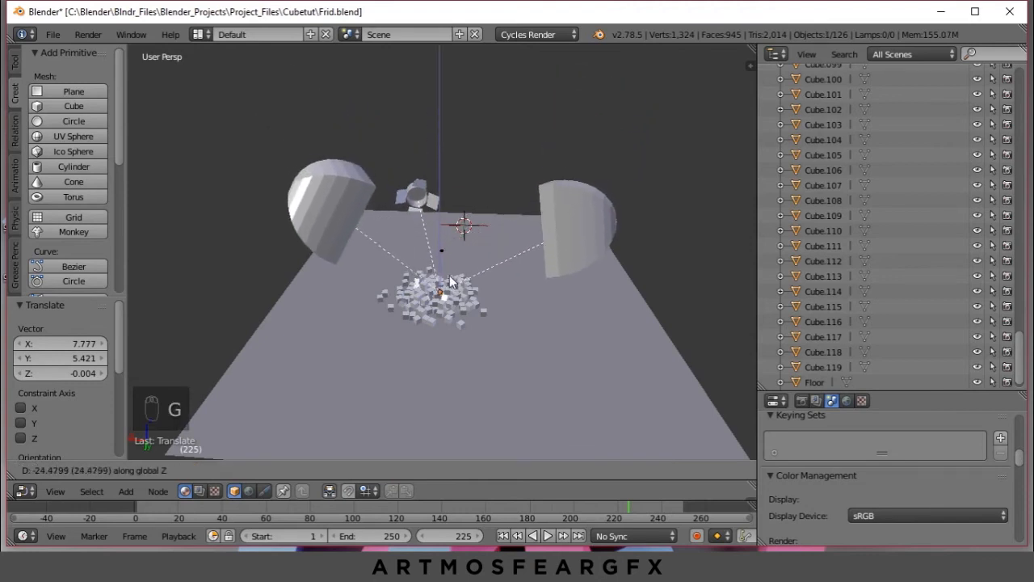
{"action": "left_click", "coordinate": [450, 274]}
Step: Fine-tune the softbox setup's height along Z, raising it about 15 units and lowering it again by about 14.2 units
{"action": "scroll", "coordinate": [442, 348], "scroll_direction": "up", "scroll_amount": 4}
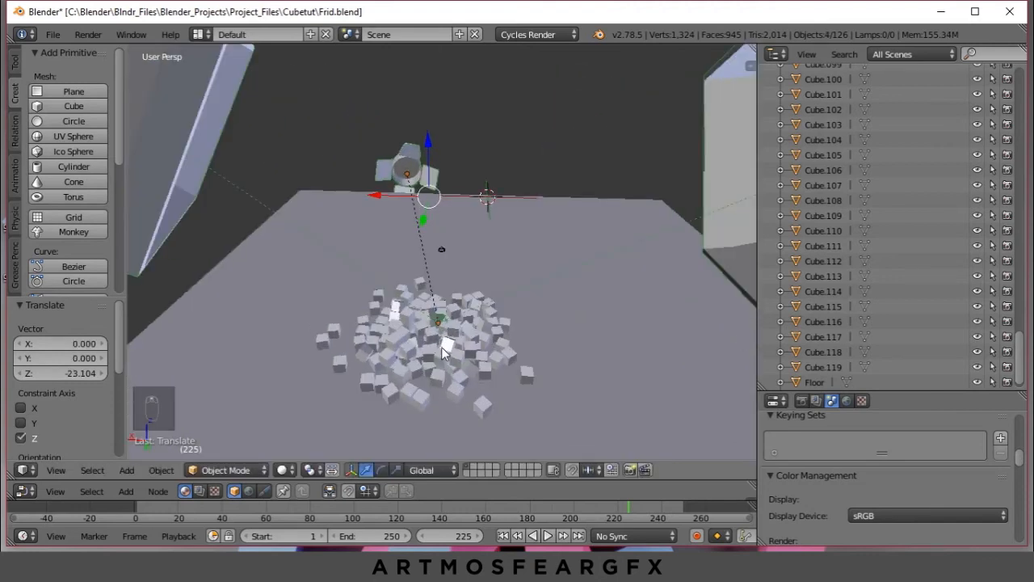
{"action": "key", "text": "g"}
{"action": "key", "text": "z"}
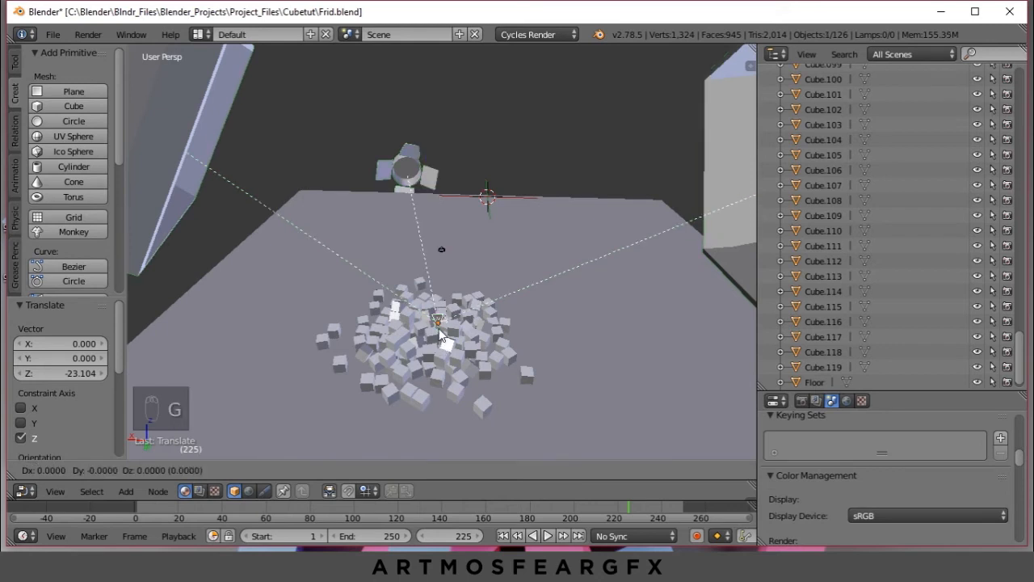
{"action": "left_click", "coordinate": [441, 261]}
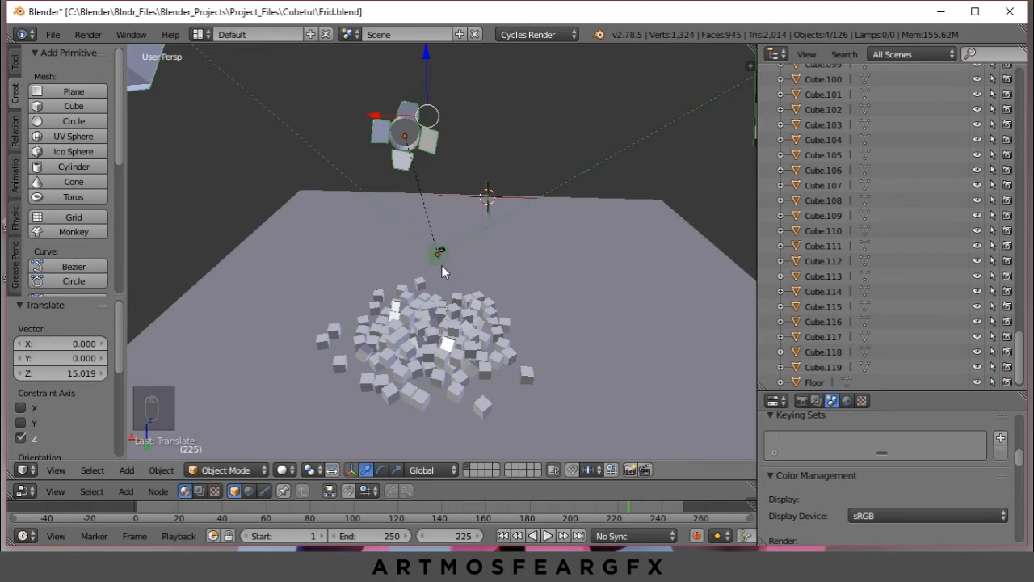
{"action": "right_click", "coordinate": [444, 258]}
{"action": "key", "text": "g"}
{"action": "key", "text": "z"}
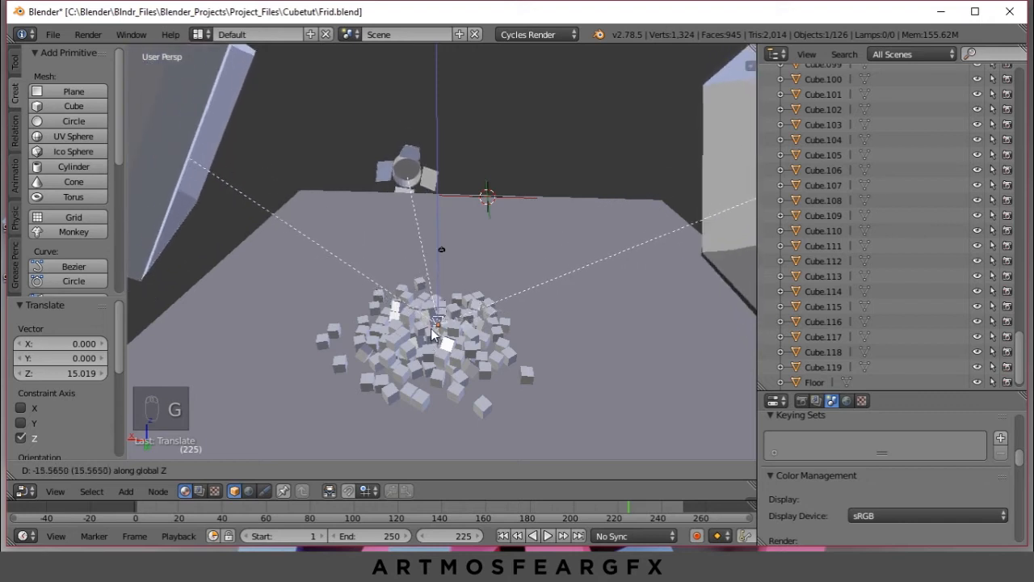
{"action": "left_click", "coordinate": [434, 322]}
{"action": "scroll", "coordinate": [448, 239], "scroll_direction": "down", "scroll_amount": 3}
{"action": "middle_click_drag", "start_coordinate": [450, 243], "coordinate": [420, 296]}
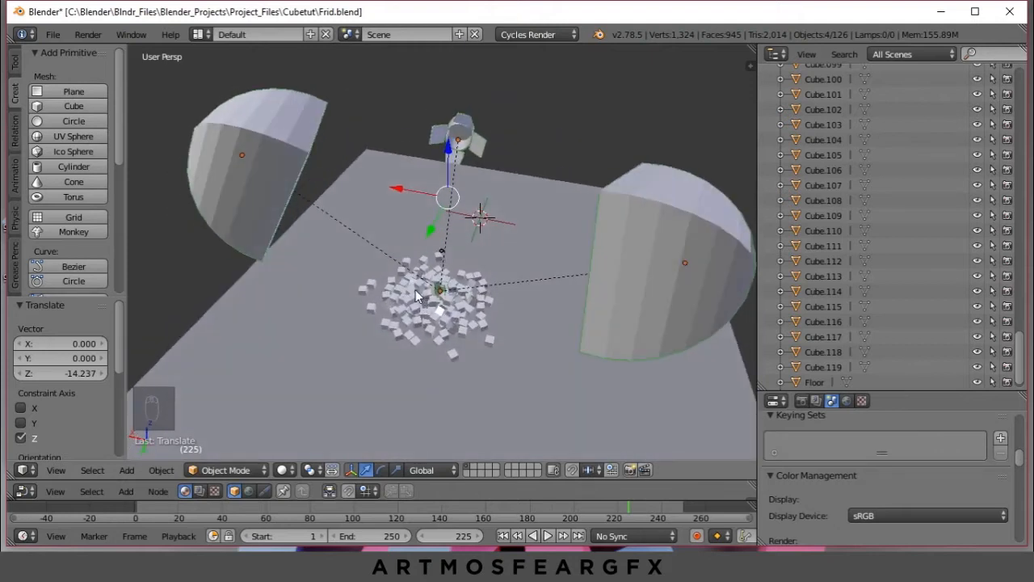
Step: Return to the camera view and set the viewport shading to Rendered
{"action": "key", "text": "KP_0"}
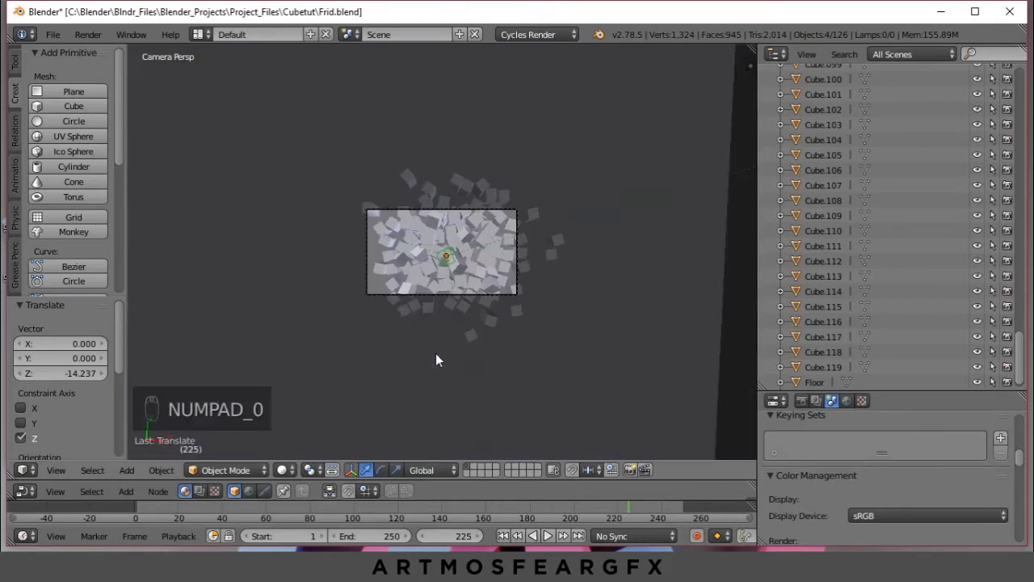
{"action": "scroll", "coordinate": [466, 282], "scroll_direction": "up", "scroll_amount": 2}
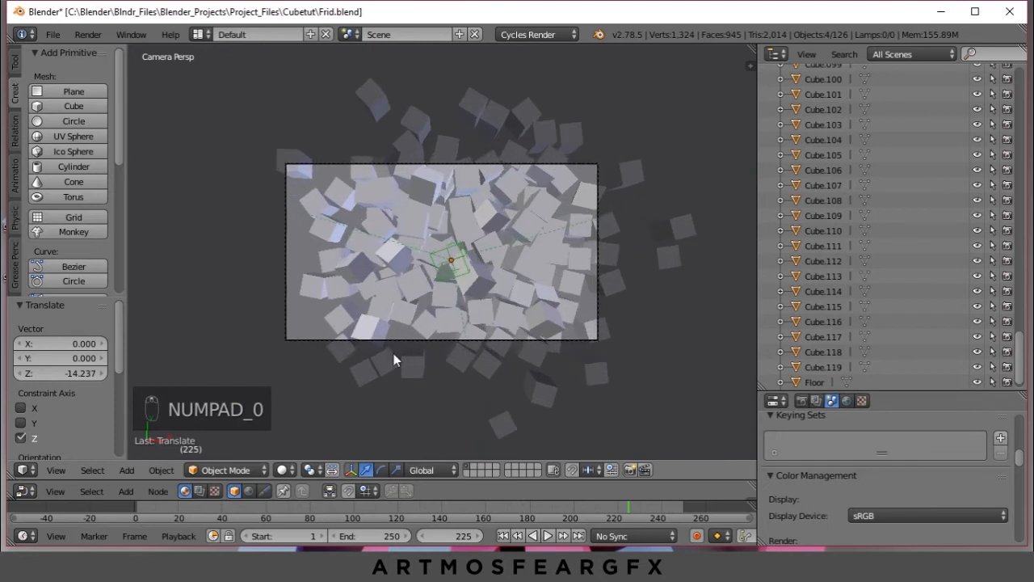
{"action": "left_click", "coordinate": [285, 470]}
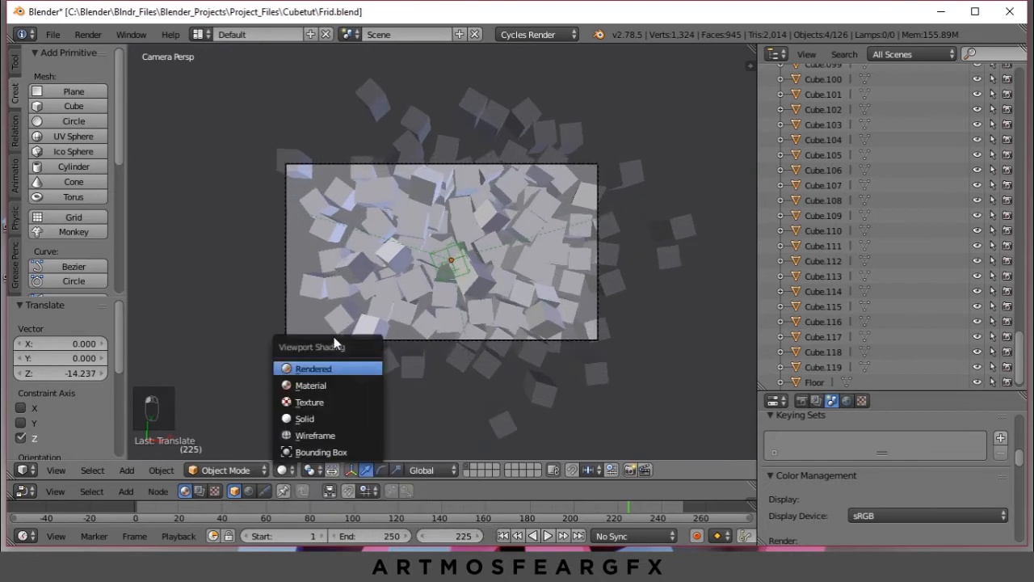
{"action": "left_click", "coordinate": [330, 373]}
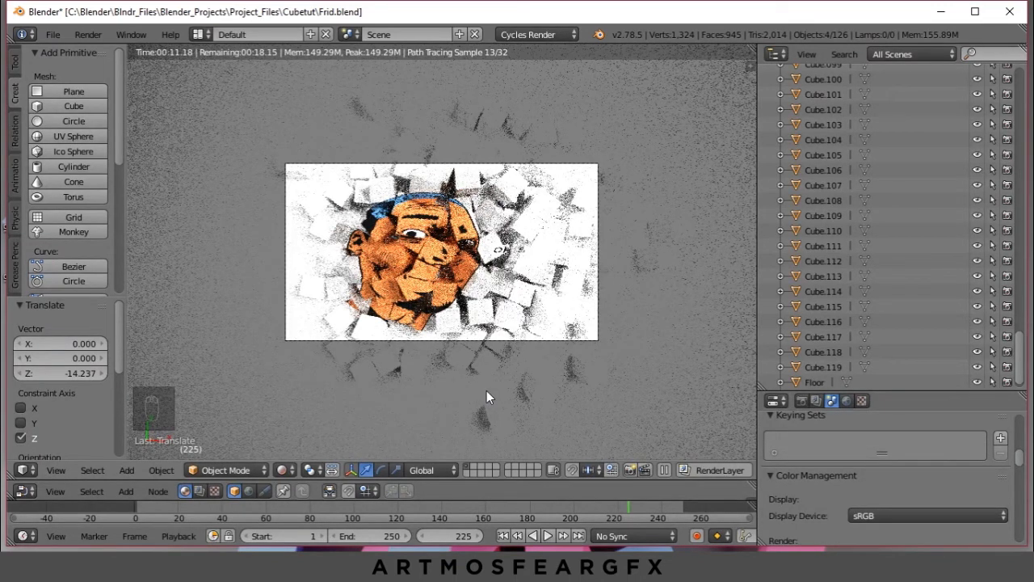
Step: Set the Color Management view transform to Filmic and raise the exposure slightly
{"action": "left_click_drag", "start_coordinate": [920, 394], "coordinate": [919, 152]}
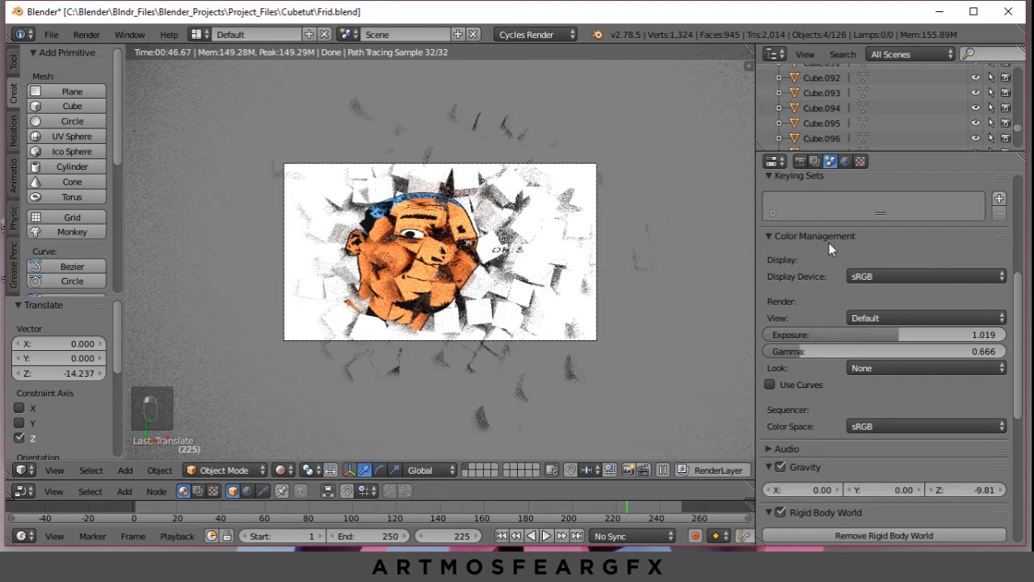
{"action": "left_click", "coordinate": [870, 317]}
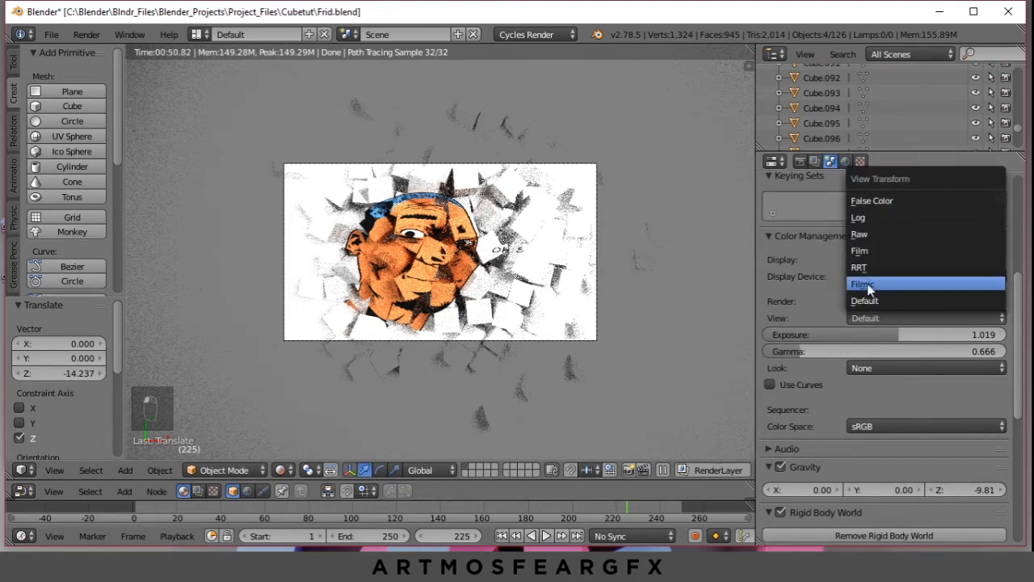
{"action": "left_click", "coordinate": [867, 283]}
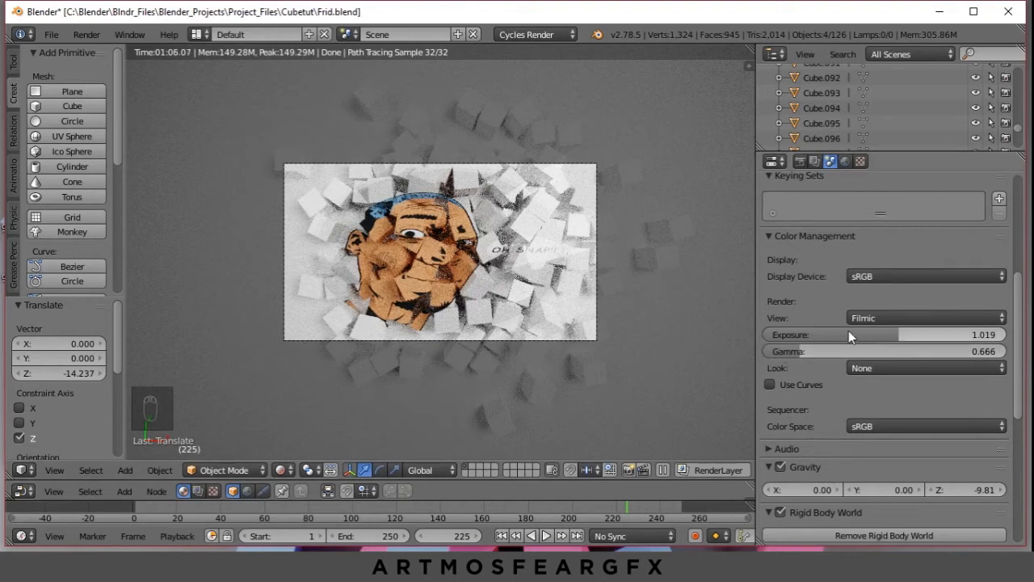
{"action": "mouse_move", "coordinate": [900, 333]}
{"action": "left_mouse_down"}
{"action": "mouse_move", "coordinate": [915, 333]}
{"action": "mouse_move", "coordinate": [889, 333]}
{"action": "mouse_move", "coordinate": [923, 333]}
{"action": "mouse_move", "coordinate": [779, 354]}
{"action": "mouse_move", "coordinate": [905, 333]}
{"action": "left_mouse_up"}
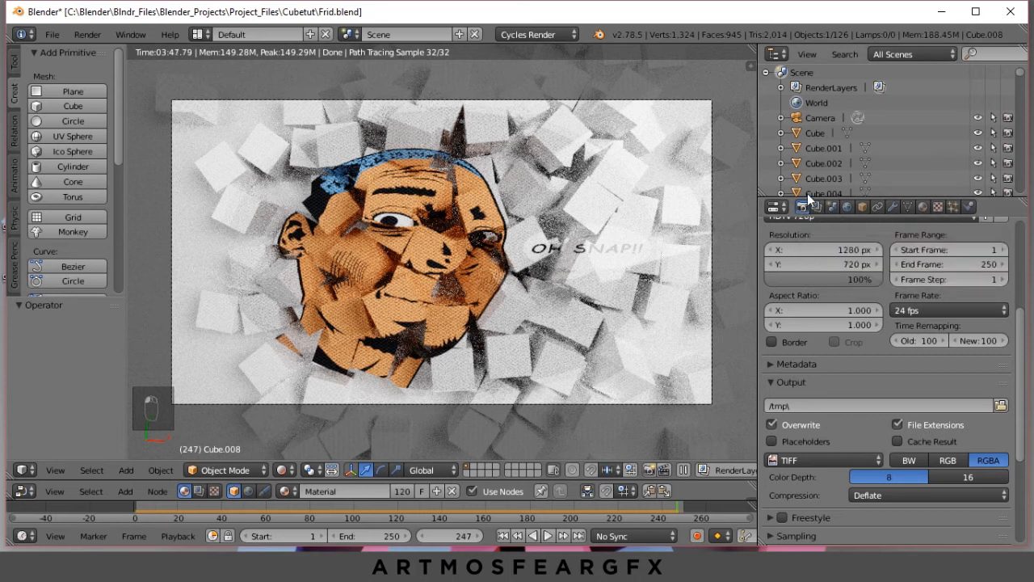
Step: Apply the HDTV 720p preset to the render dimensions and check the frame rate and output settings
{"action": "left_click_drag", "start_coordinate": [807, 195], "coordinate": [807, 180]}
{"action": "scroll", "coordinate": [825, 218], "scroll_direction": "up", "scroll_amount": 4}
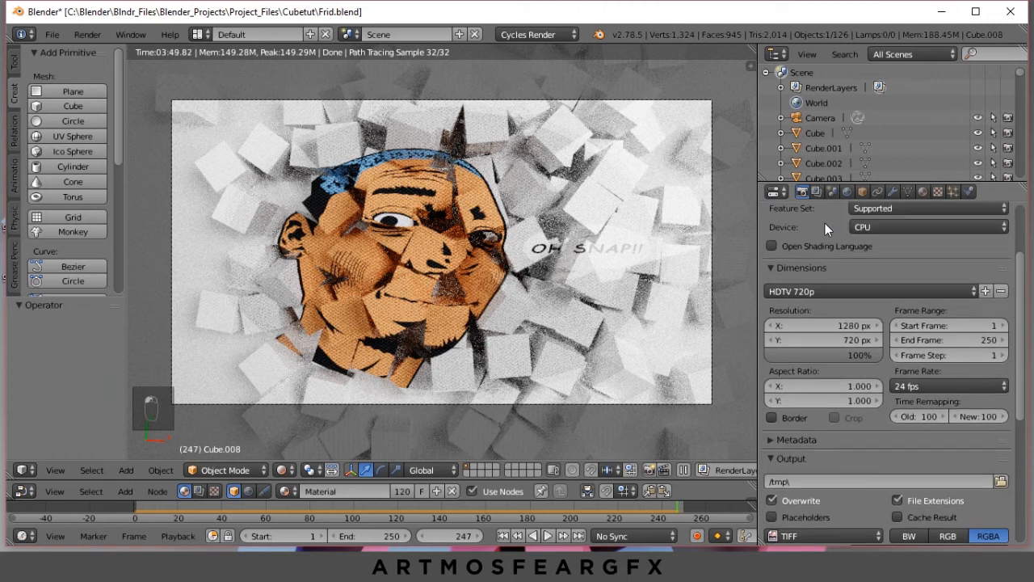
{"action": "left_click", "coordinate": [813, 326]}
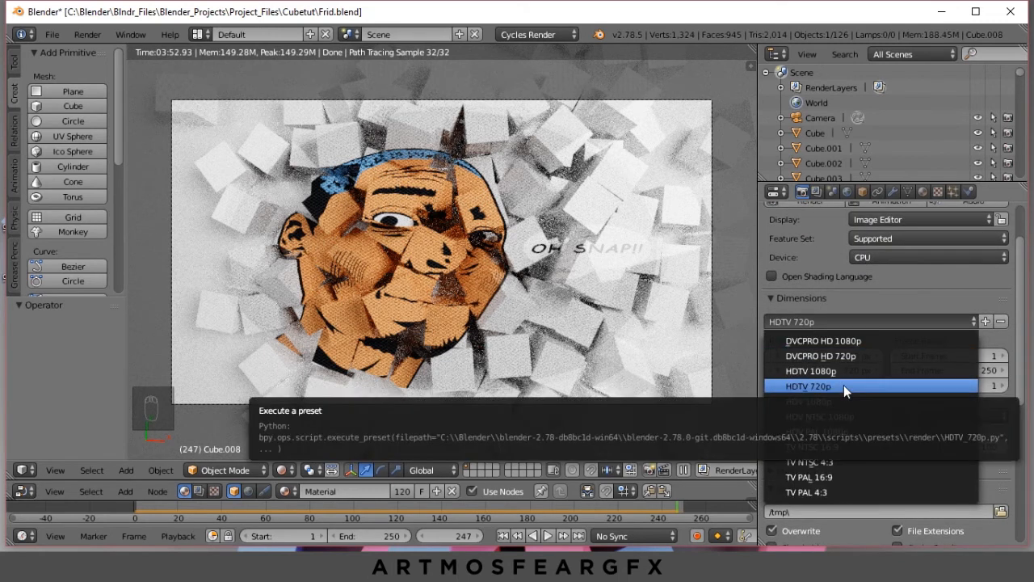
{"action": "left_click", "coordinate": [843, 385]}
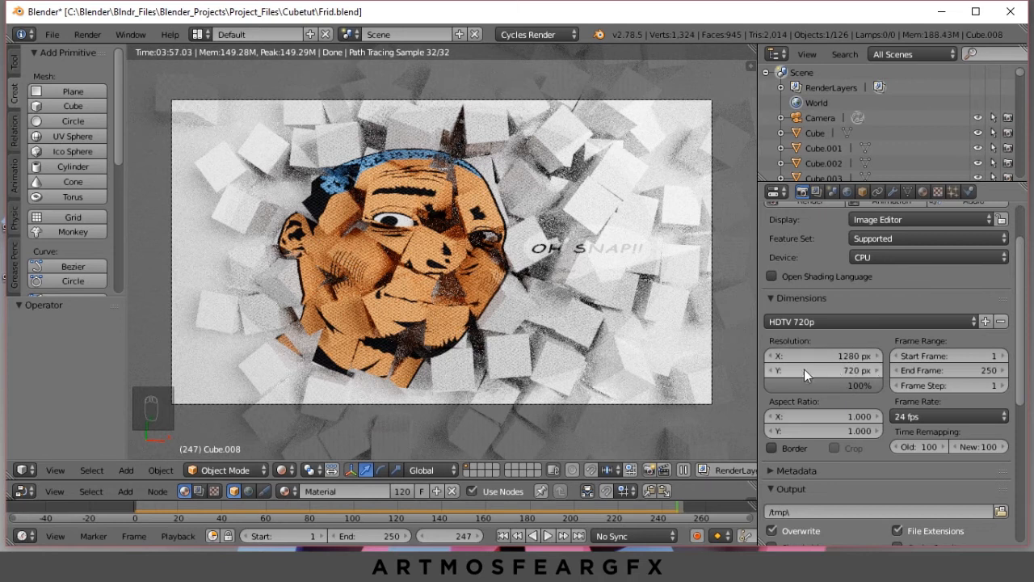
{"action": "scroll", "coordinate": [896, 367], "scroll_direction": "down", "scroll_amount": 2}
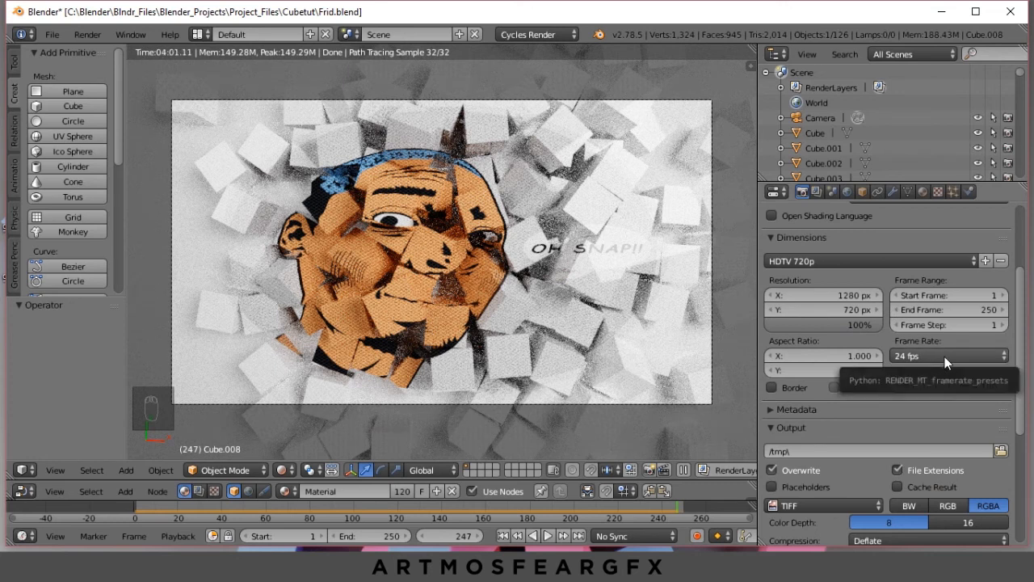
{"action": "scroll", "coordinate": [929, 357], "scroll_direction": "down", "scroll_amount": 3}
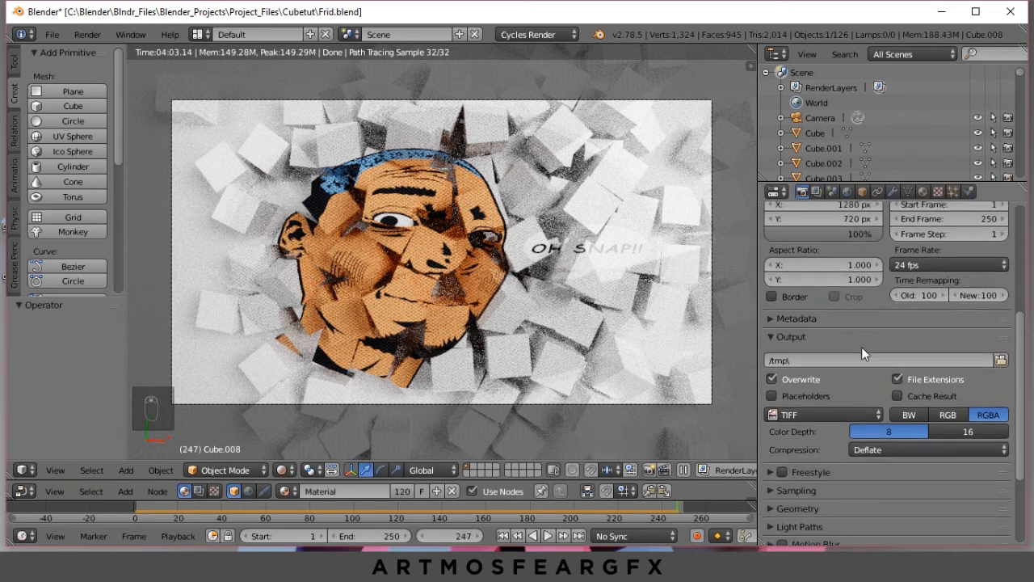
{"action": "scroll", "coordinate": [863, 343], "scroll_direction": "down", "scroll_amount": 1}
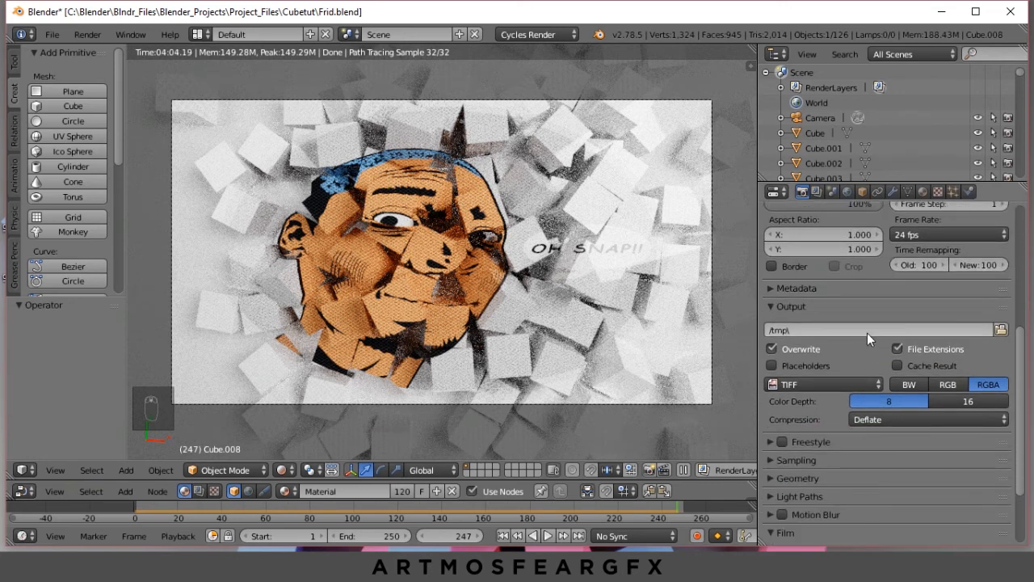
Step: Check the output folder choice without changing it, and try PNG as the output file format before restoring TIFF
{"action": "left_click", "coordinate": [1001, 331]}
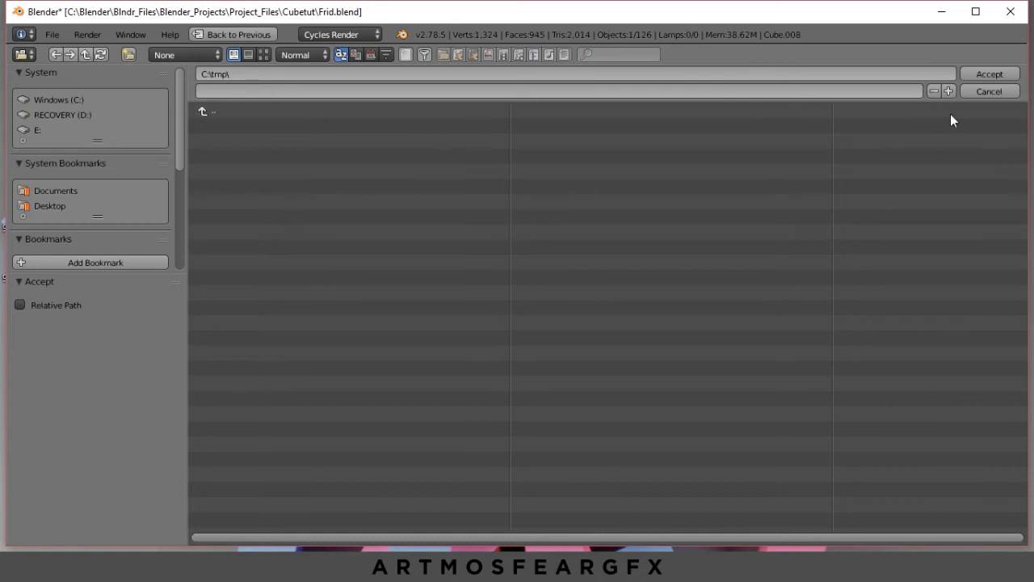
{"action": "left_click", "coordinate": [976, 93]}
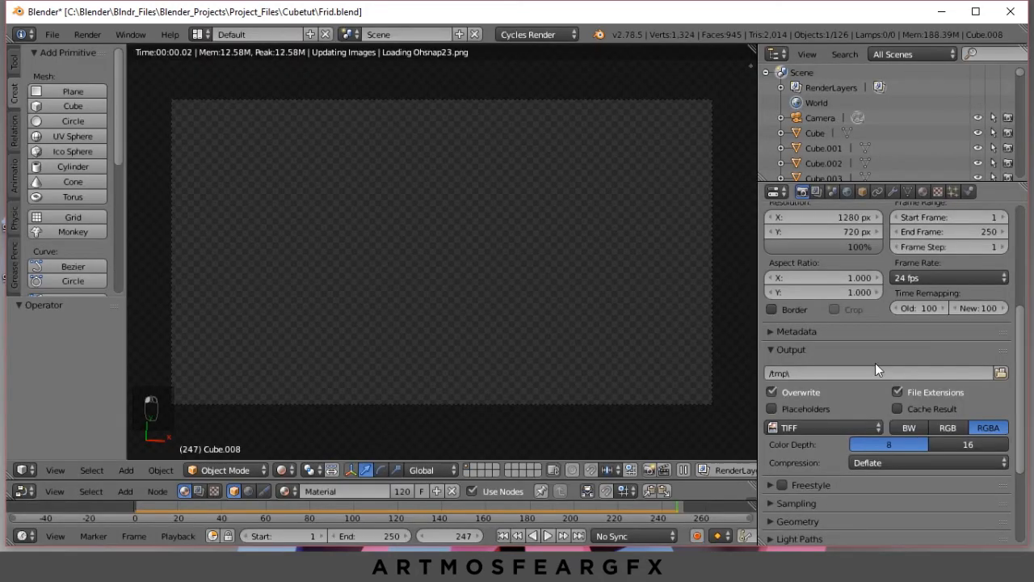
{"action": "scroll", "coordinate": [869, 361], "scroll_direction": "down", "scroll_amount": 4}
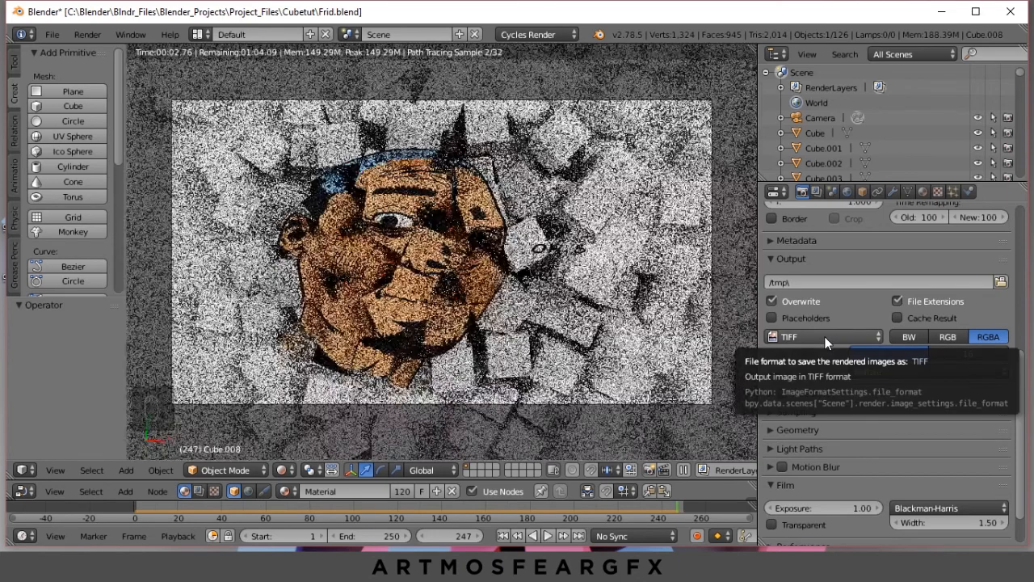
{"action": "left_click", "coordinate": [824, 336]}
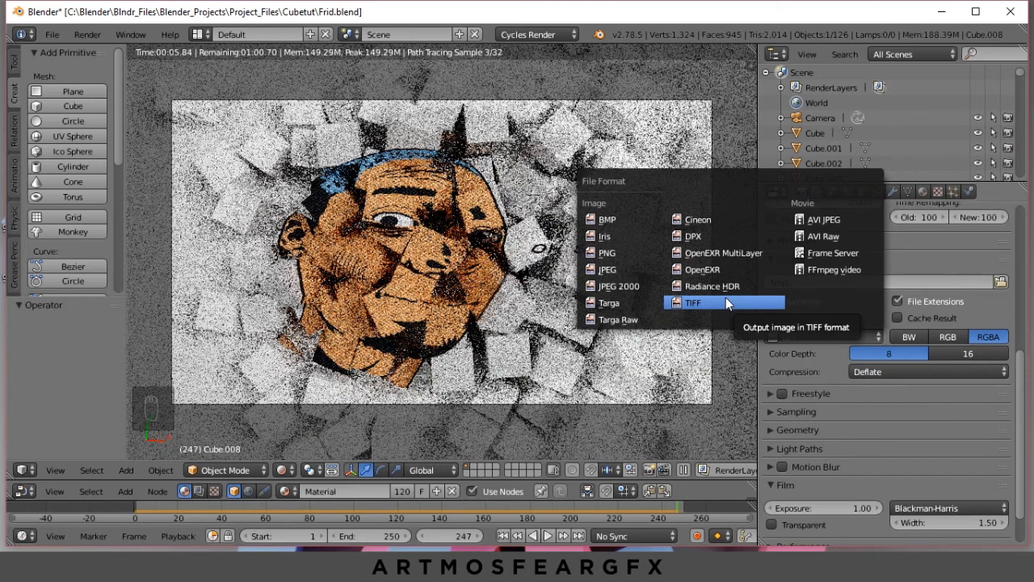
{"action": "left_click", "coordinate": [623, 251]}
{"action": "left_click", "coordinate": [812, 338]}
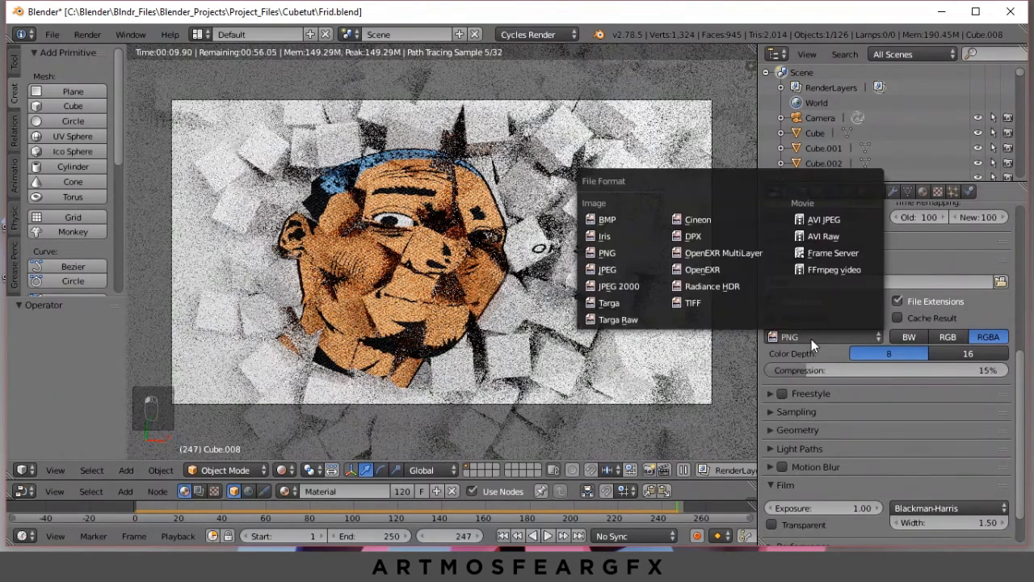
{"action": "left_click", "coordinate": [730, 304]}
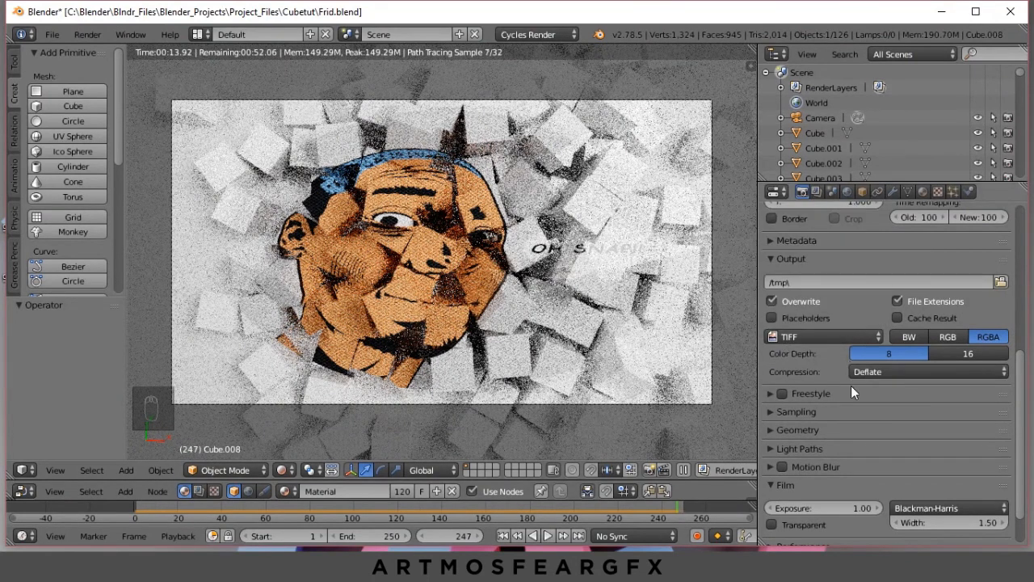
Step: Set the render samples in the Sampling settings to 500
{"action": "scroll", "coordinate": [838, 359], "scroll_direction": "down", "scroll_amount": 2}
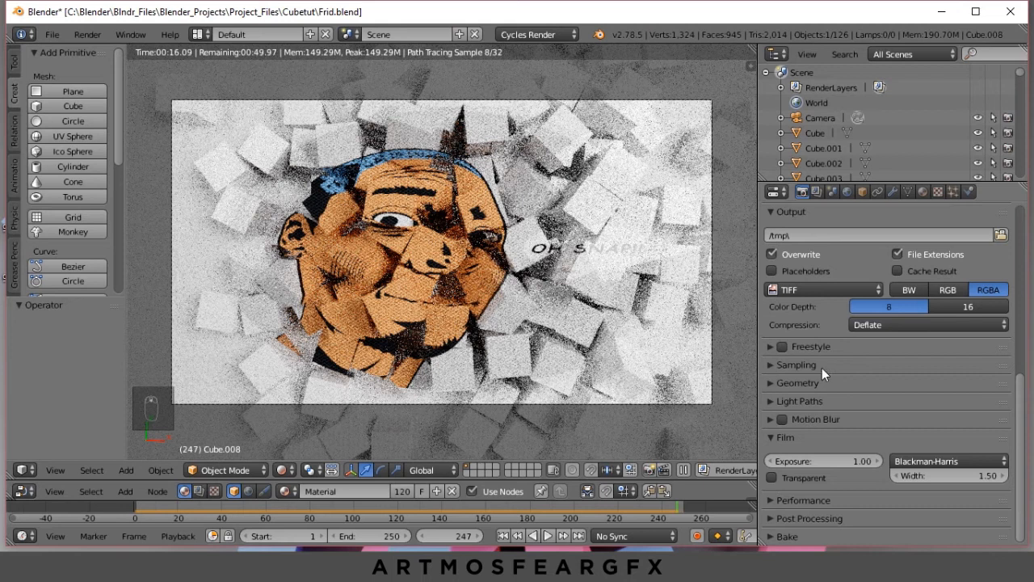
{"action": "left_click", "coordinate": [821, 366]}
{"action": "left_click", "coordinate": [974, 441]}
{"action": "type", "text": "128"}
{"action": "key", "text": "Return"}
{"action": "left_click", "coordinate": [966, 437]}
{"action": "type", "text": "5"}
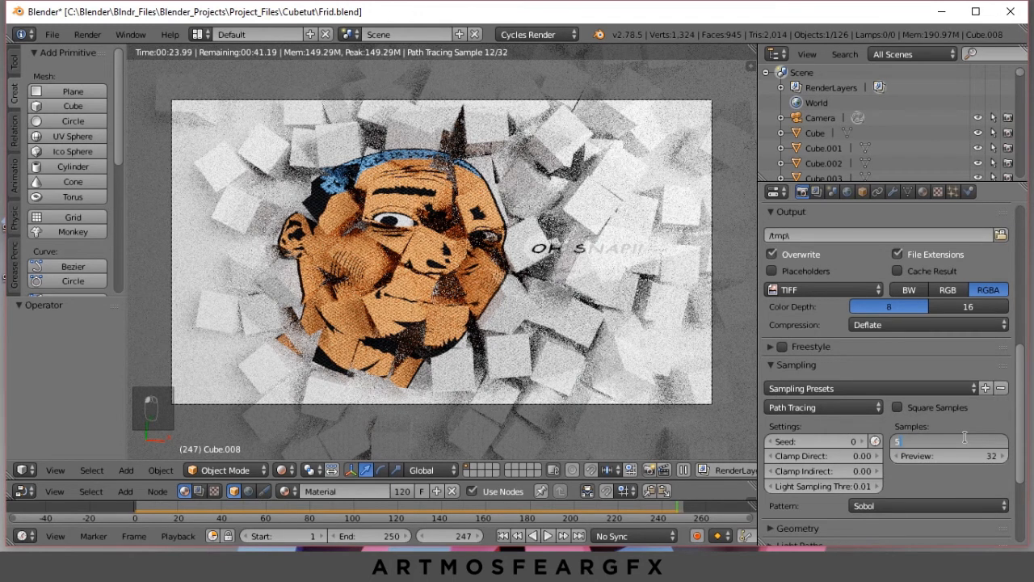
{"action": "type", "text": "00"}
{"action": "key", "text": "Return"}
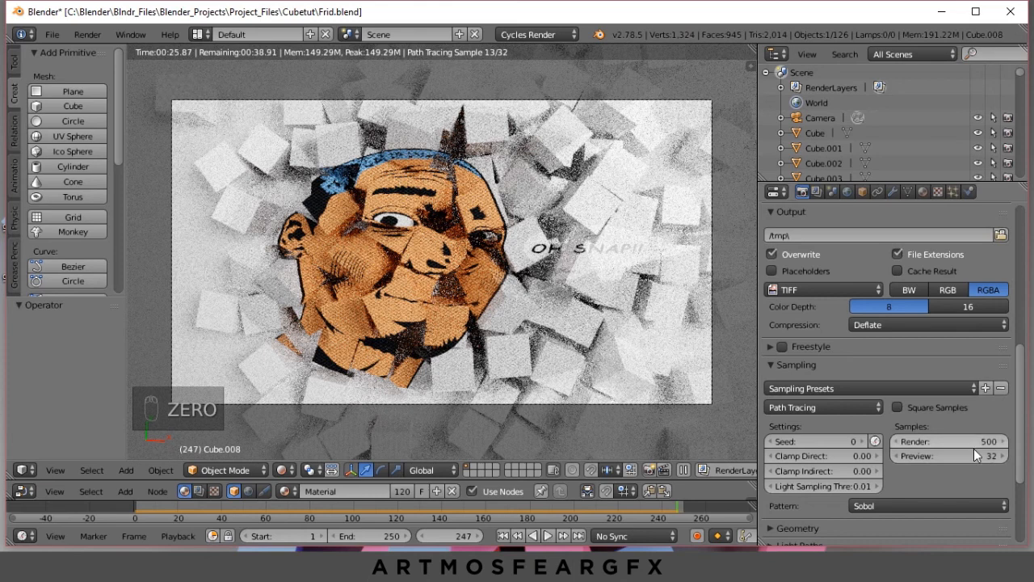
Step: Review the remaining render settings and start rendering the full animation
{"action": "scroll", "coordinate": [969, 437], "scroll_direction": "down", "scroll_amount": 3}
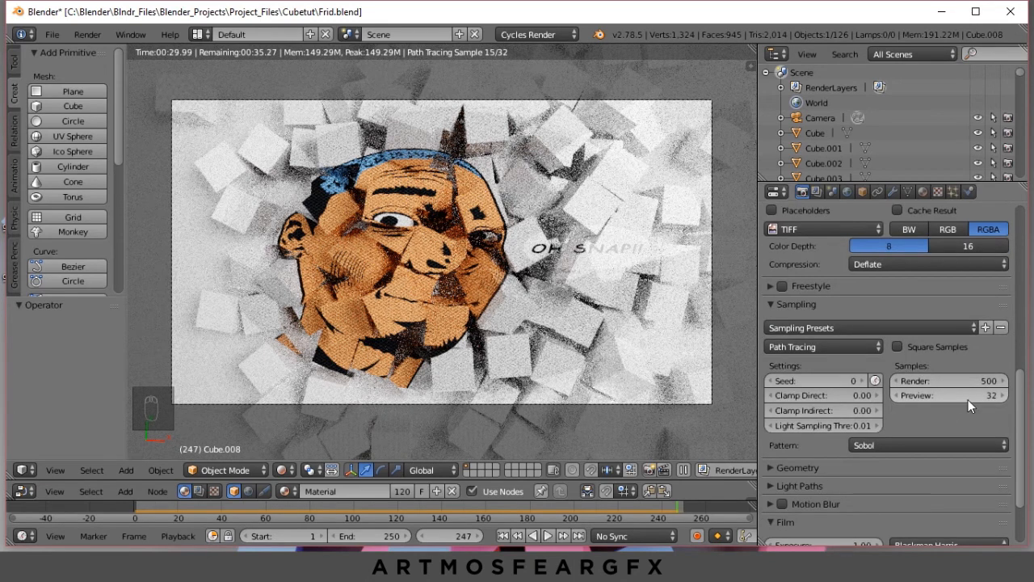
{"action": "scroll", "coordinate": [968, 399], "scroll_direction": "down", "scroll_amount": 4}
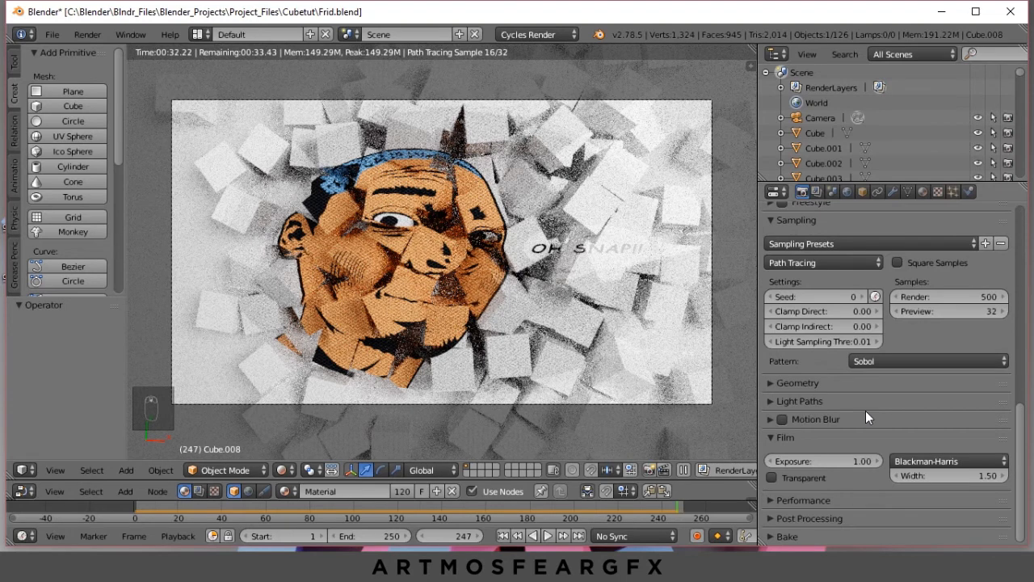
{"action": "scroll", "coordinate": [866, 410], "scroll_direction": "up", "scroll_amount": 15}
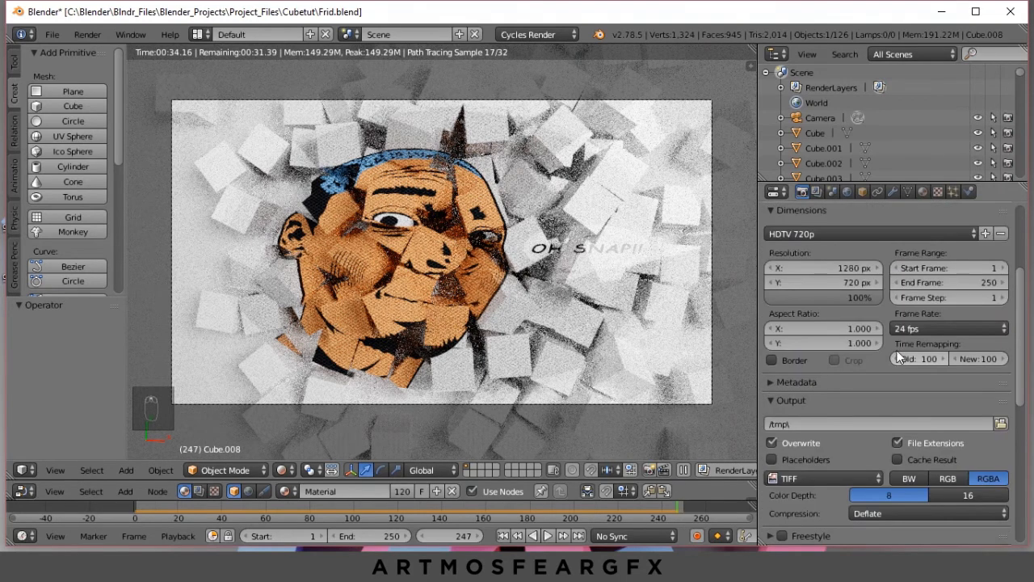
{"action": "scroll", "coordinate": [899, 358], "scroll_direction": "up", "scroll_amount": 6}
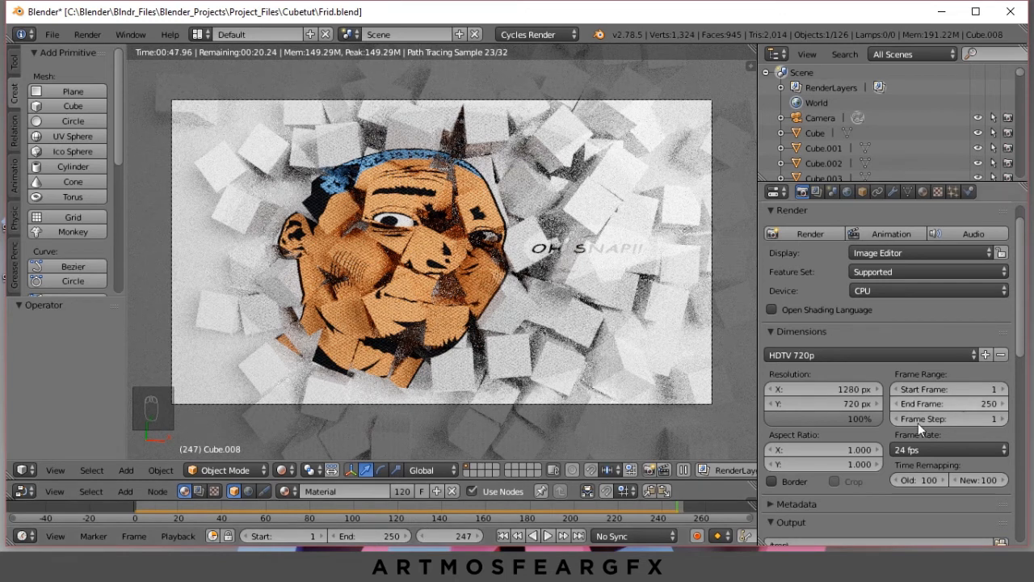
{"action": "scroll", "coordinate": [972, 394], "scroll_direction": "up", "scroll_amount": 2}
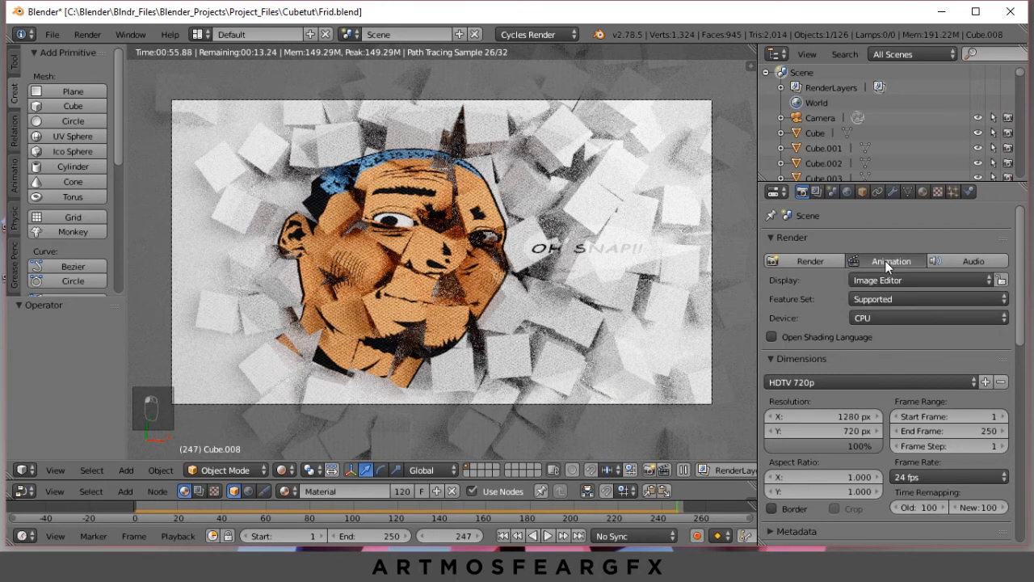
{"action": "left_click", "coordinate": [887, 262]}
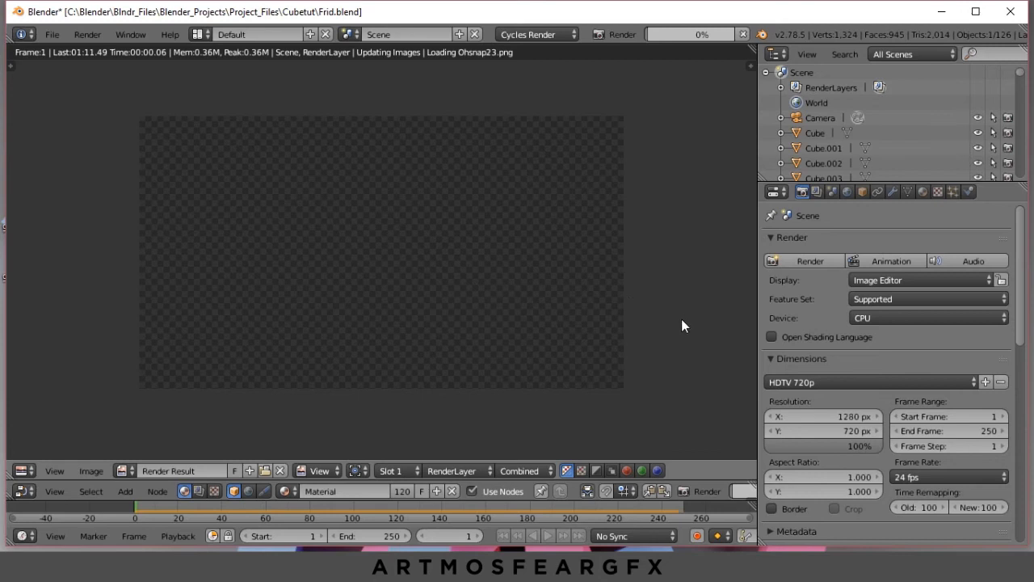
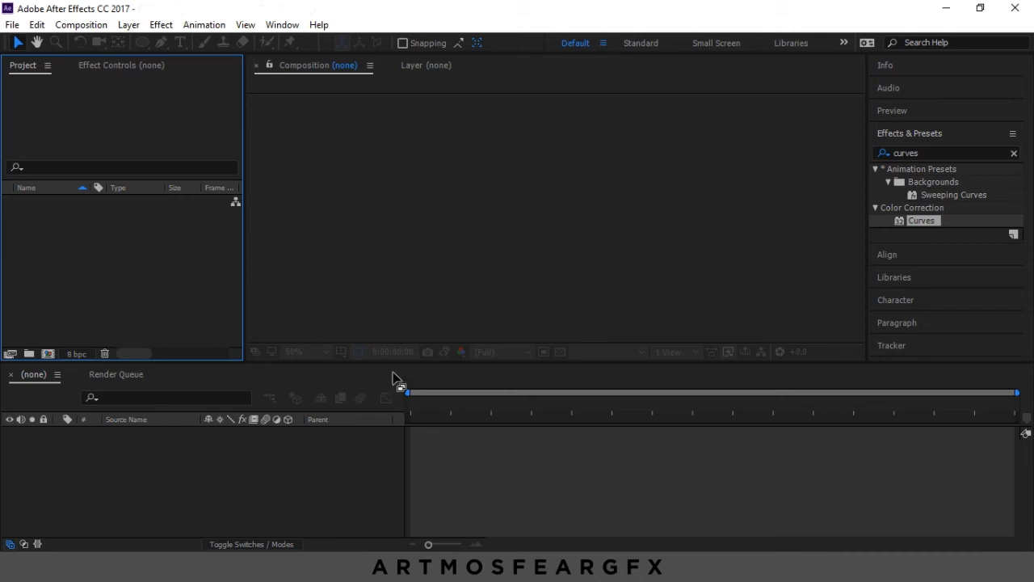
Step: Import the CubeFall PNG sequence from the Sequences folder into After Effects and create a composition from it
{"action": "key", "text": "alt+Tab"}
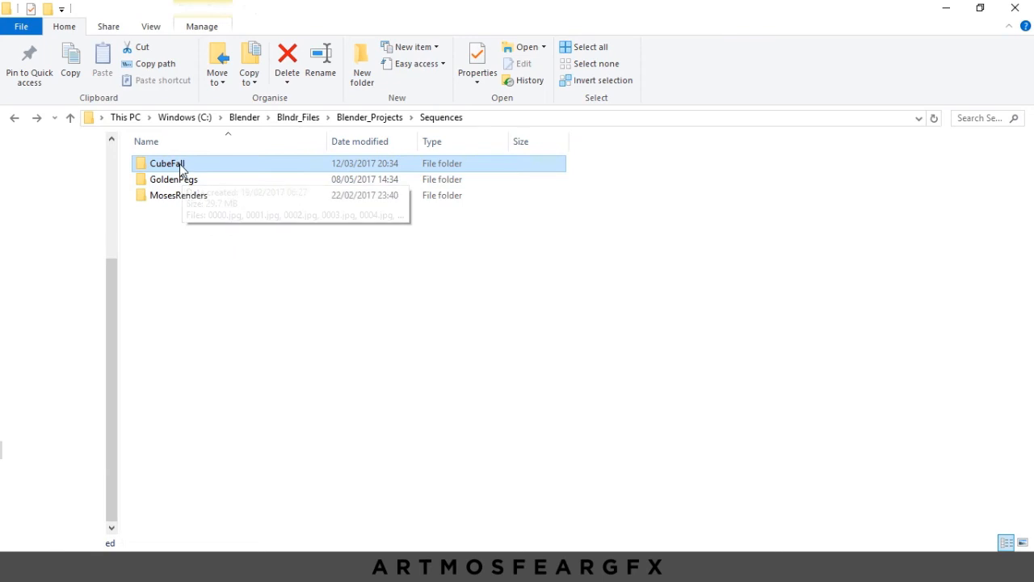
{"action": "left_click_drag", "start_coordinate": [180, 166], "coordinate": [156, 311]}
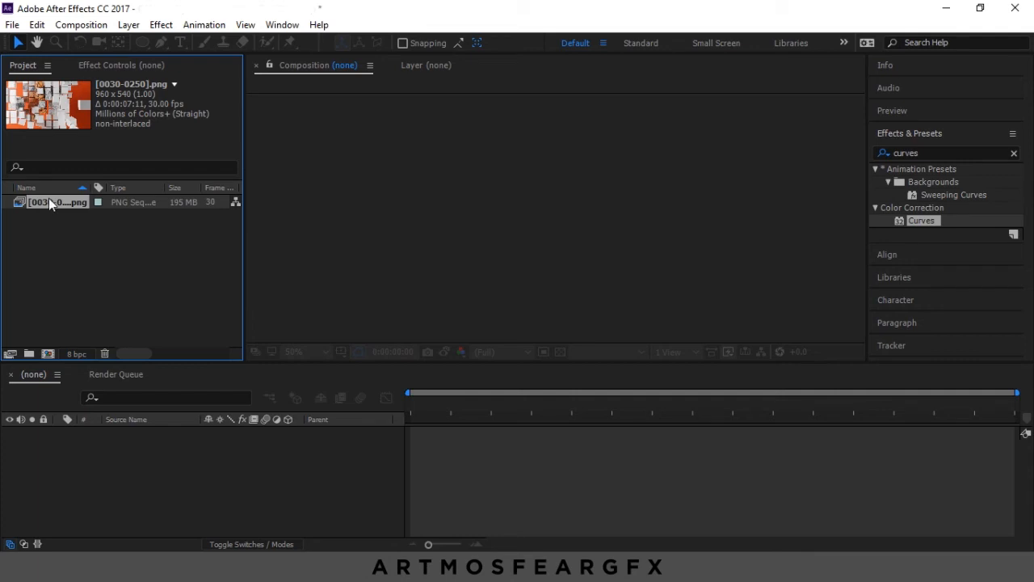
{"action": "left_click_drag", "start_coordinate": [57, 203], "coordinate": [457, 208]}
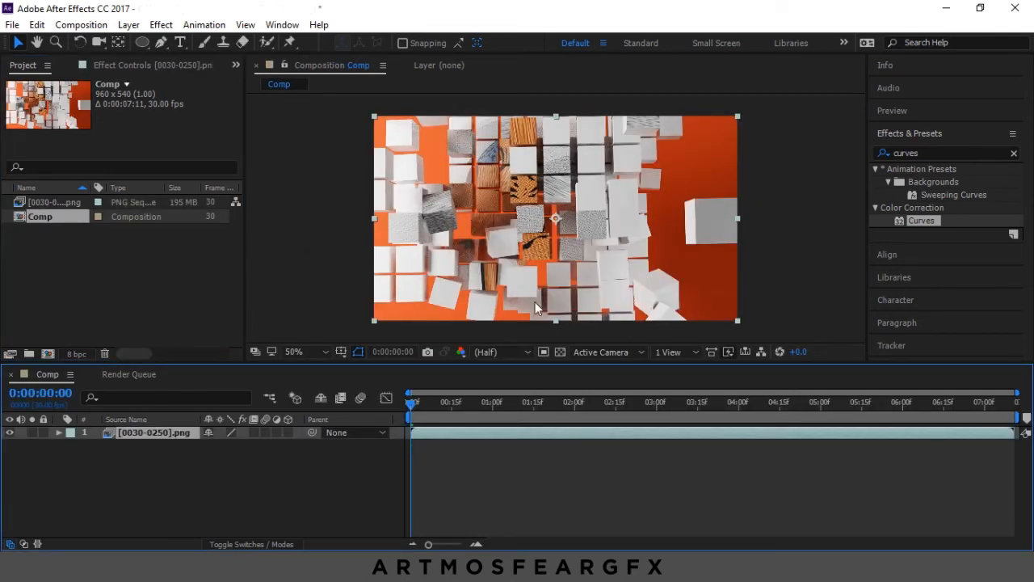
Step: Play the composition from its first frame to review the falling cubes, stopping at about 2 seconds
{"action": "left_click", "coordinate": [901, 111]}
{"action": "left_click", "coordinate": [940, 132]}
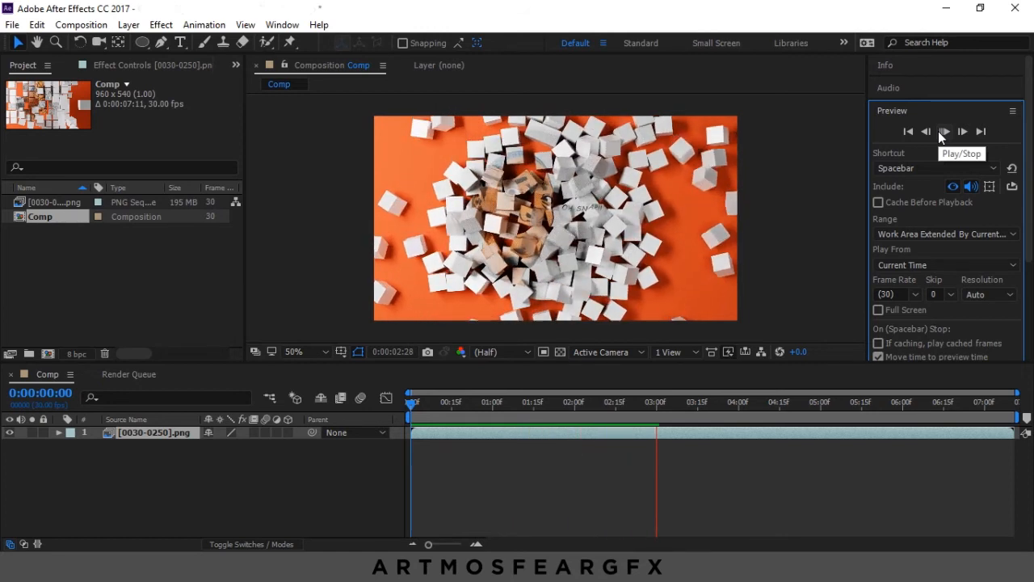
{"action": "left_click", "coordinate": [938, 132]}
{"action": "left_click", "coordinate": [910, 132]}
{"action": "left_click", "coordinate": [939, 134]}
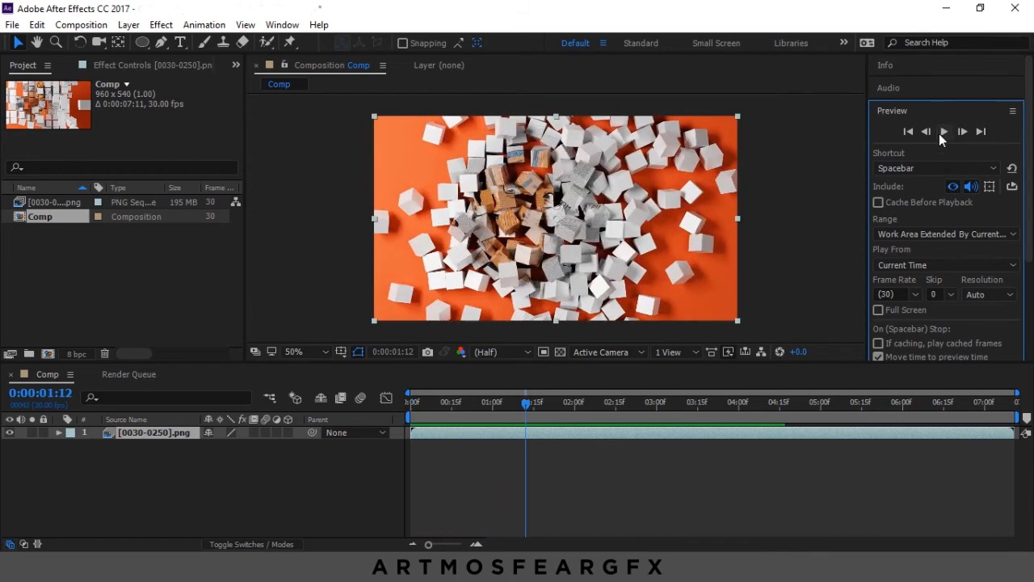
{"action": "left_click", "coordinate": [939, 134]}
{"action": "left_click", "coordinate": [939, 133]}
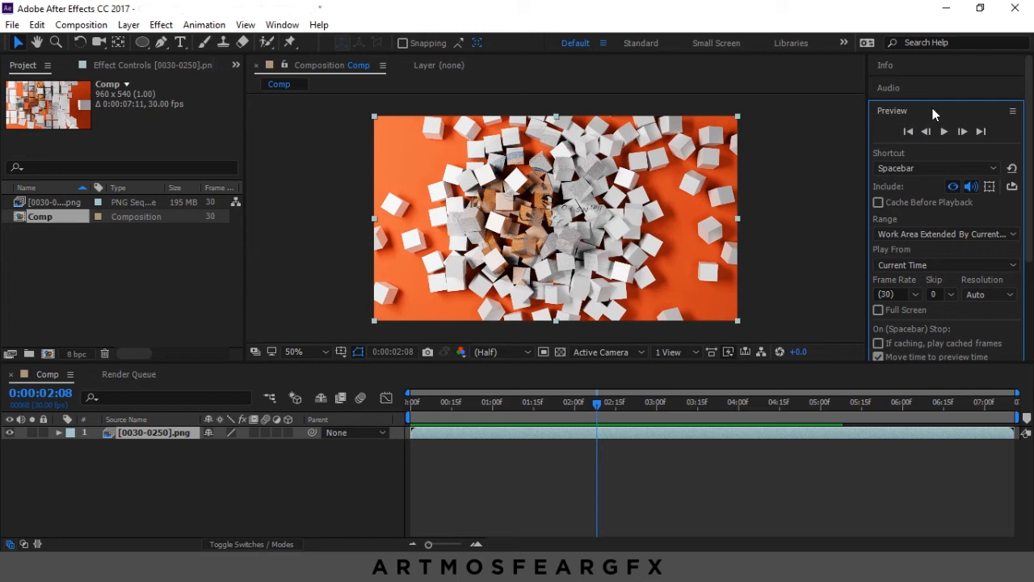
{"action": "left_click", "coordinate": [934, 111]}
Step: Search the effects for Glow and apply the Stylize Glow effect to the cube sequence layer
{"action": "left_click", "coordinate": [926, 136]}
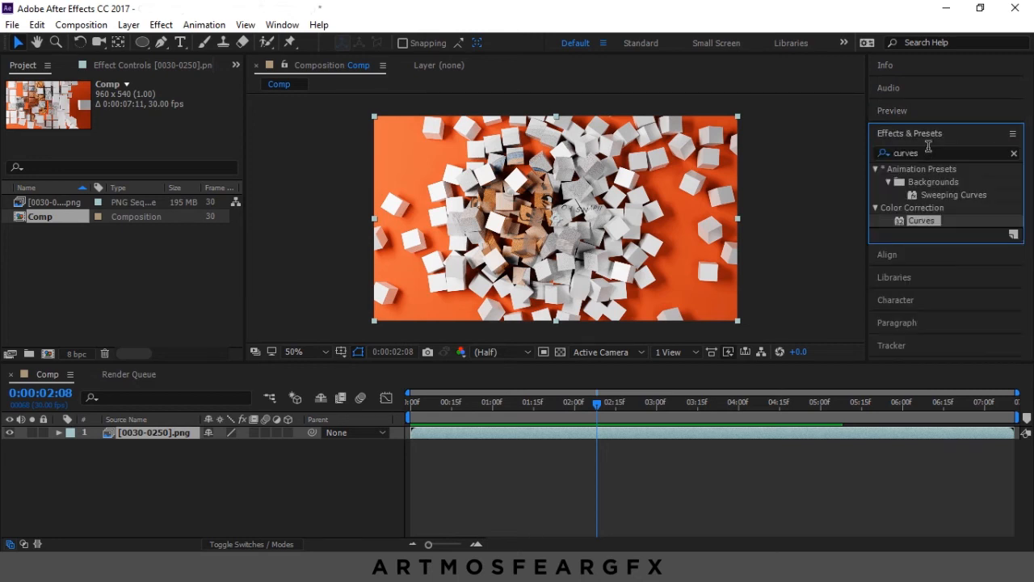
{"action": "left_click", "coordinate": [932, 152]}
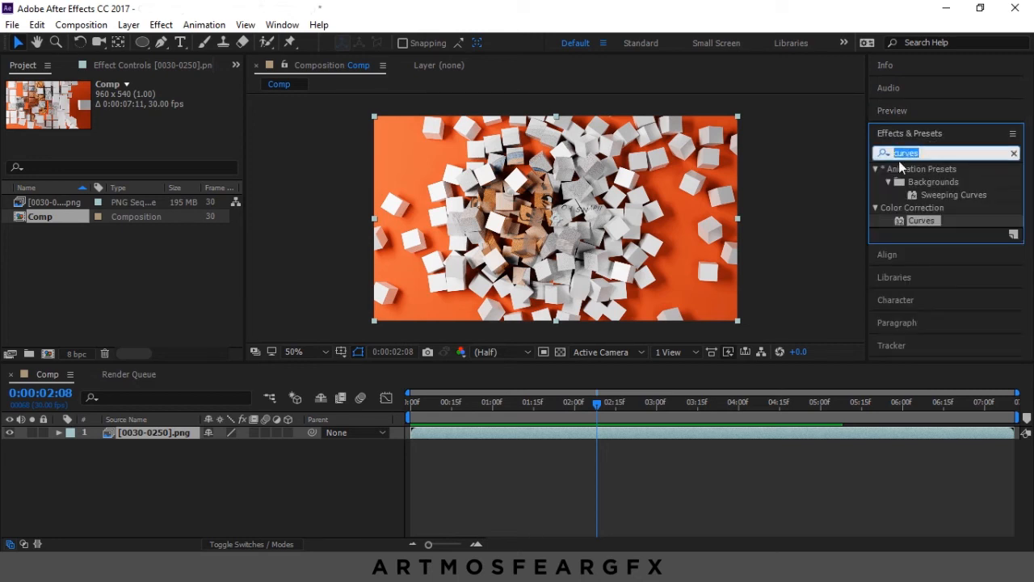
{"action": "type", "text": "glow"}
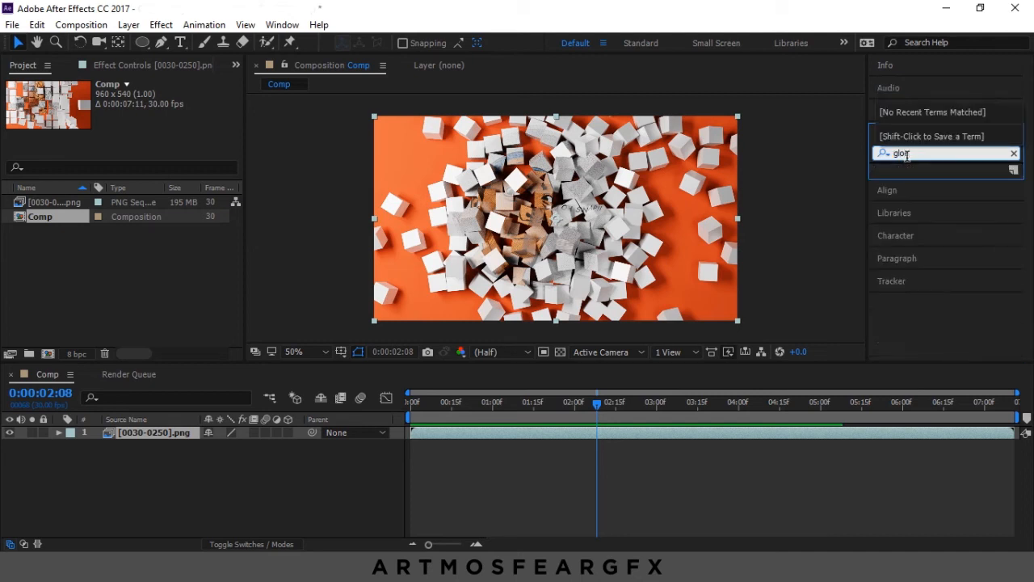
{"action": "left_click_drag", "start_coordinate": [932, 221], "coordinate": [611, 212]}
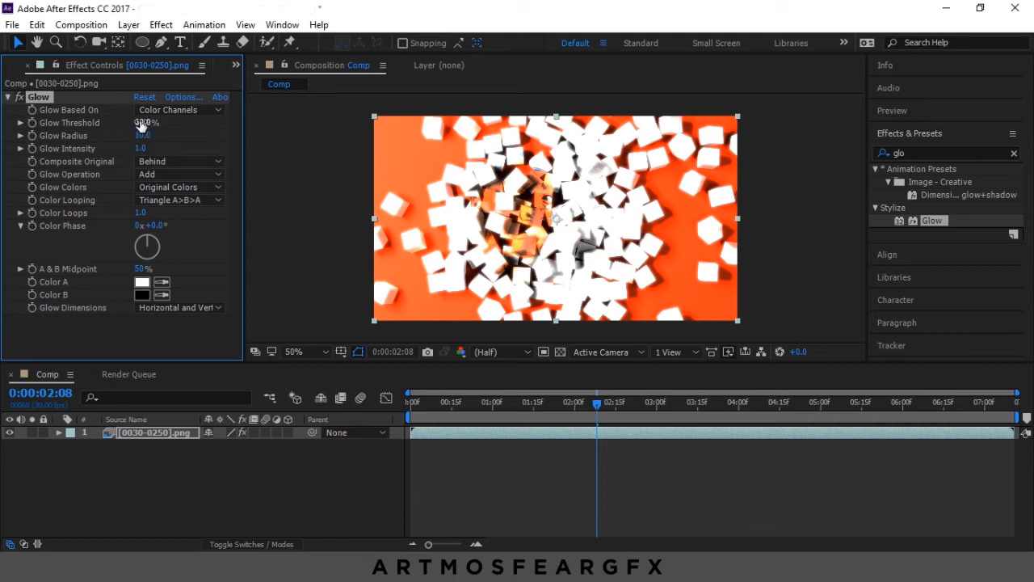
Step: Set the Glow Threshold to 95% while checking the image at 100% magnification
{"action": "left_click_drag", "start_coordinate": [141, 125], "coordinate": [236, 144]}
{"action": "key", "text": "period"}
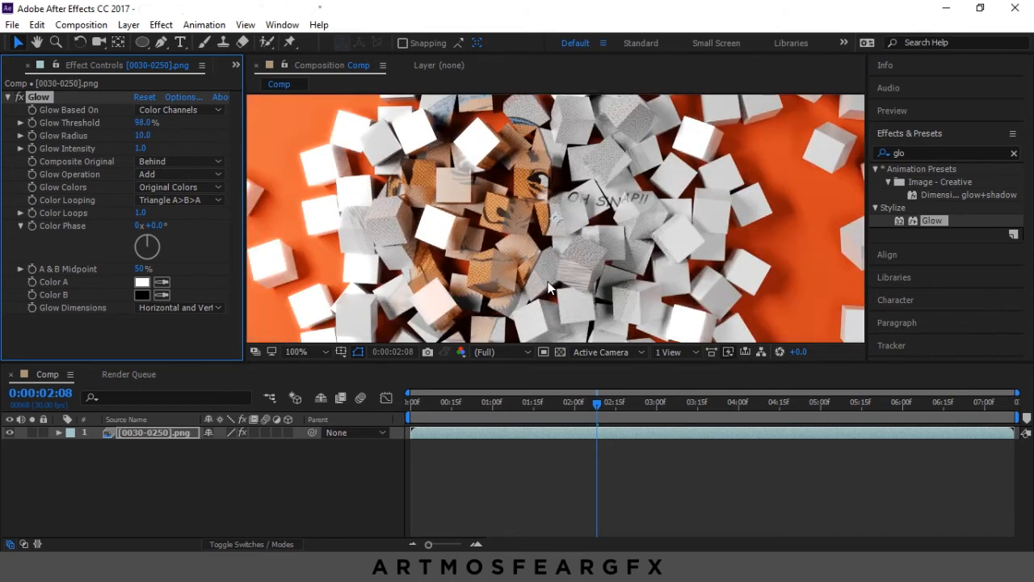
{"action": "left_click_drag", "start_coordinate": [137, 123], "coordinate": [171, 130]}
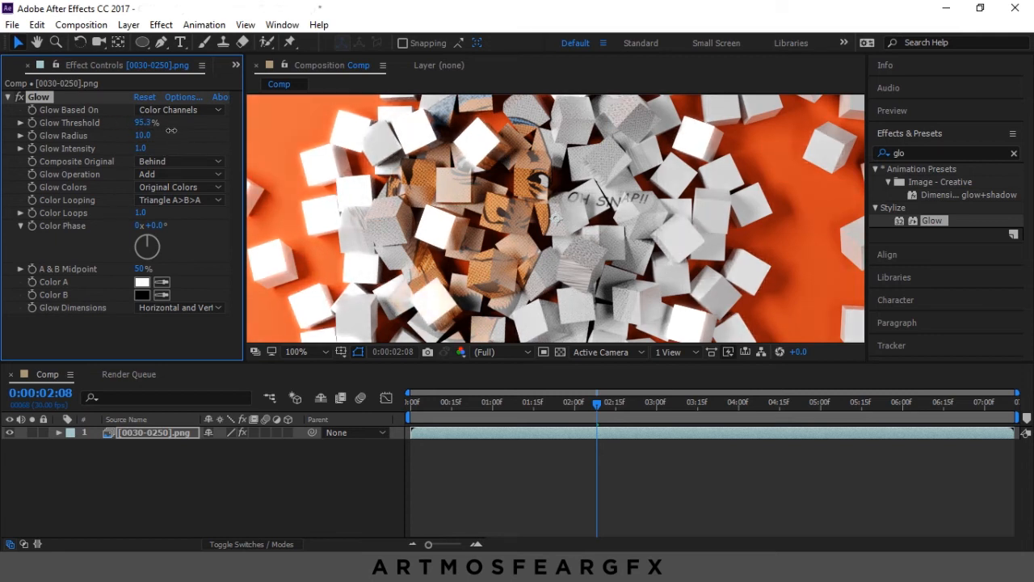
{"action": "left_click", "coordinate": [142, 123]}
{"action": "type", "text": "95"}
{"action": "key", "text": "Return"}
Step: Set the Glow Radius to 5 and the Glow Intensity to 0.5
{"action": "left_click", "coordinate": [142, 136]}
{"action": "type", "text": "3"}
{"action": "key", "text": "Return"}
{"action": "left_click_drag", "start_coordinate": [112, 142], "coordinate": [113, 142]}
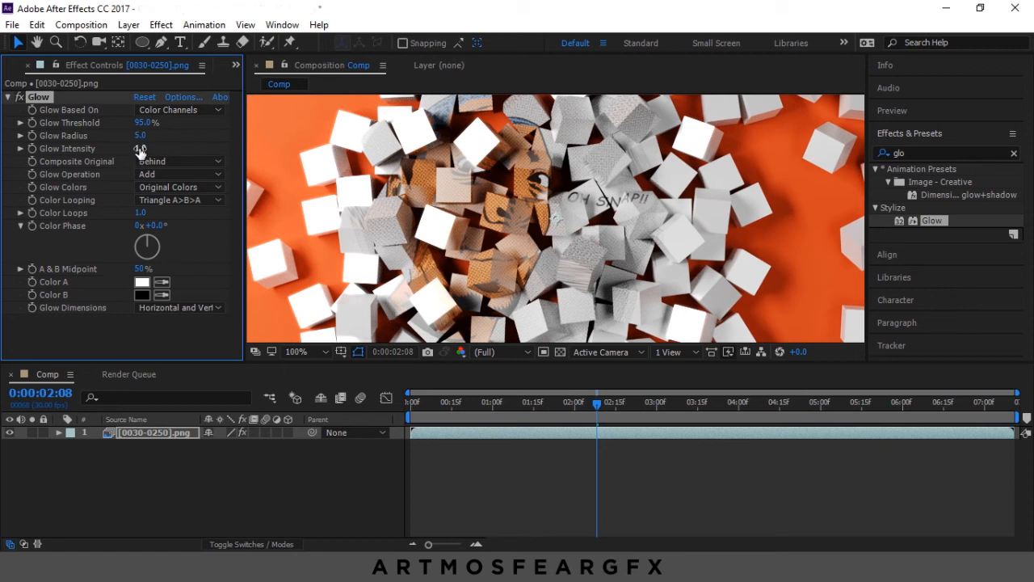
{"action": "left_click_drag", "start_coordinate": [140, 151], "coordinate": [114, 160]}
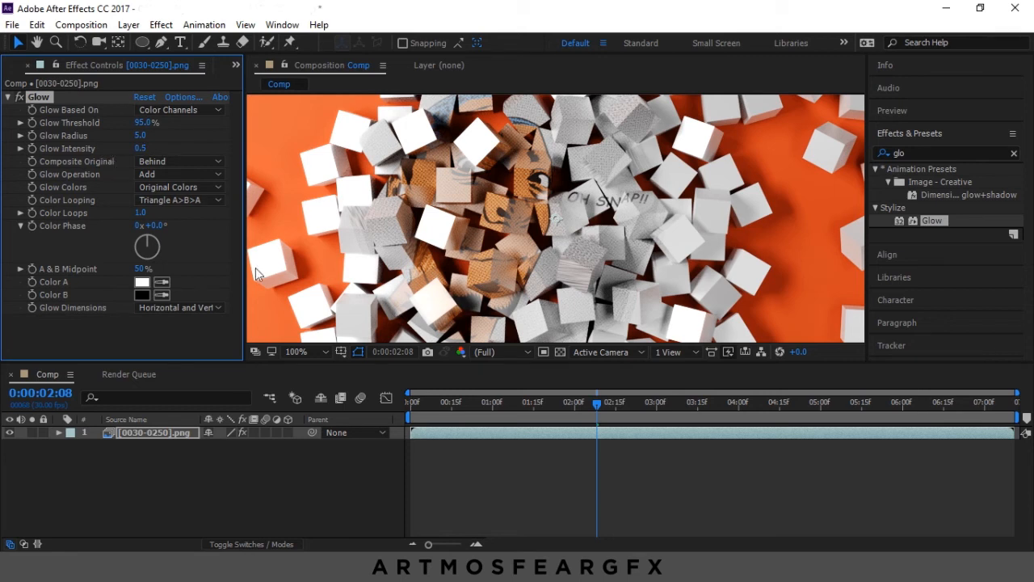
Step: Toggle the Glow effect off and on repeatedly to compare the image with and without it
{"action": "left_click", "coordinate": [18, 97]}
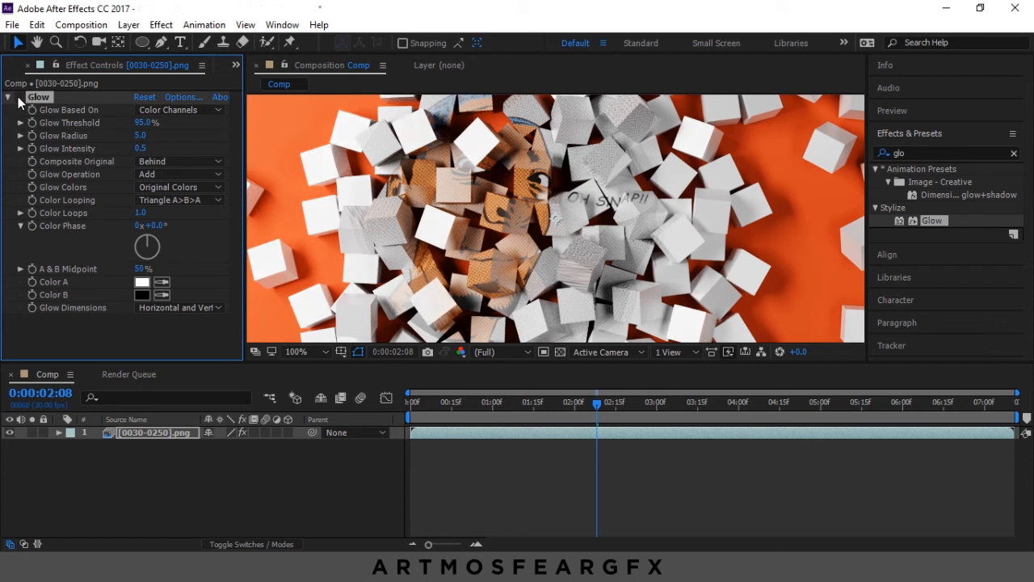
{"action": "left_click", "coordinate": [18, 97]}
{"action": "left_click", "coordinate": [19, 97]}
{"action": "left_click", "coordinate": [19, 97]}
{"action": "left_click", "coordinate": [19, 97]}
{"action": "left_click", "coordinate": [19, 97]}
{"action": "left_click", "coordinate": [18, 97]}
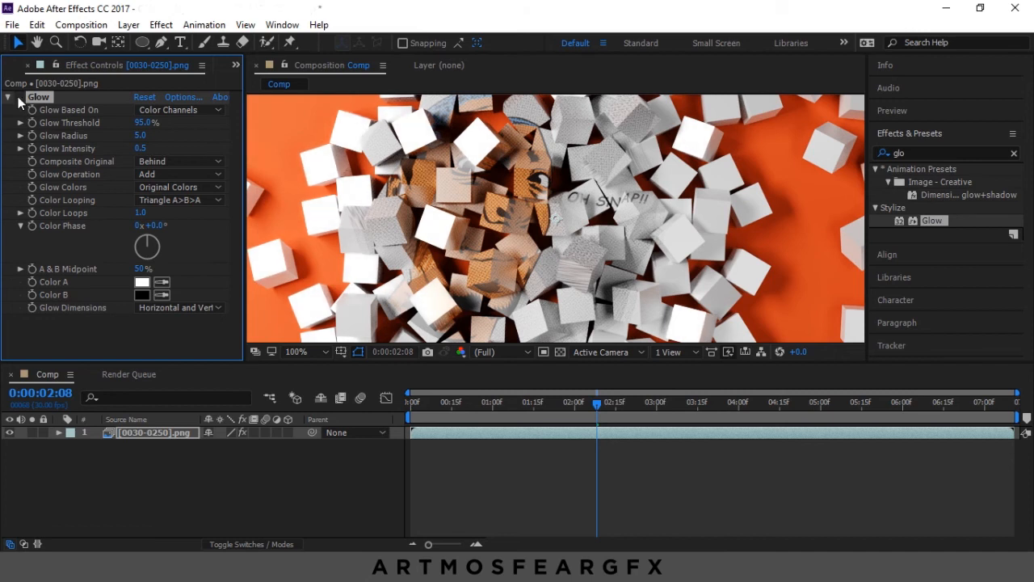
{"action": "left_click", "coordinate": [18, 97]}
Step: Play the composition from the start to check the glow in motion, and collapse the Glow effect's settings
{"action": "left_click", "coordinate": [891, 112]}
{"action": "left_click", "coordinate": [907, 132]}
{"action": "left_click", "coordinate": [944, 132]}
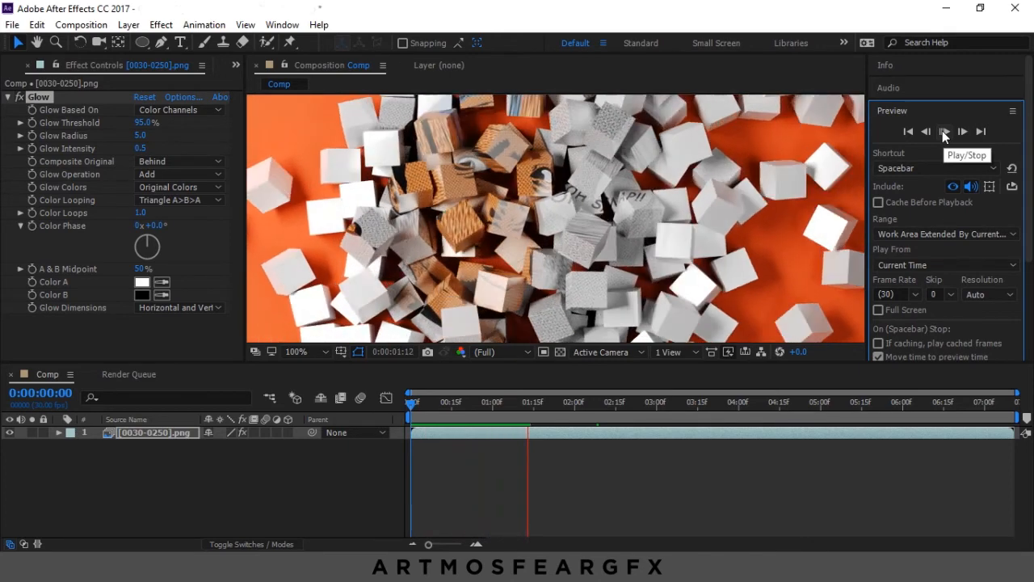
{"action": "left_click", "coordinate": [943, 130]}
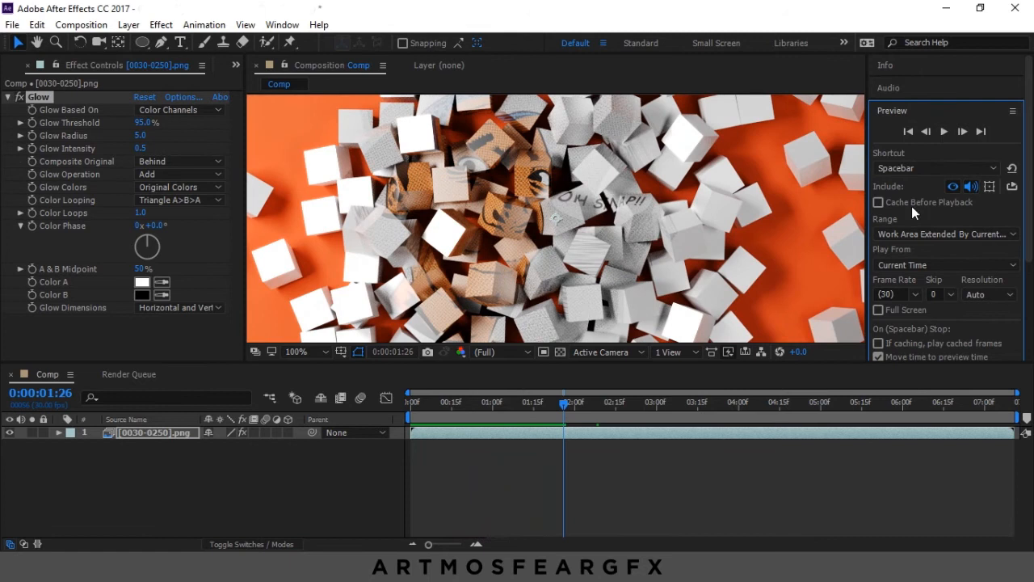
{"action": "left_click", "coordinate": [8, 97]}
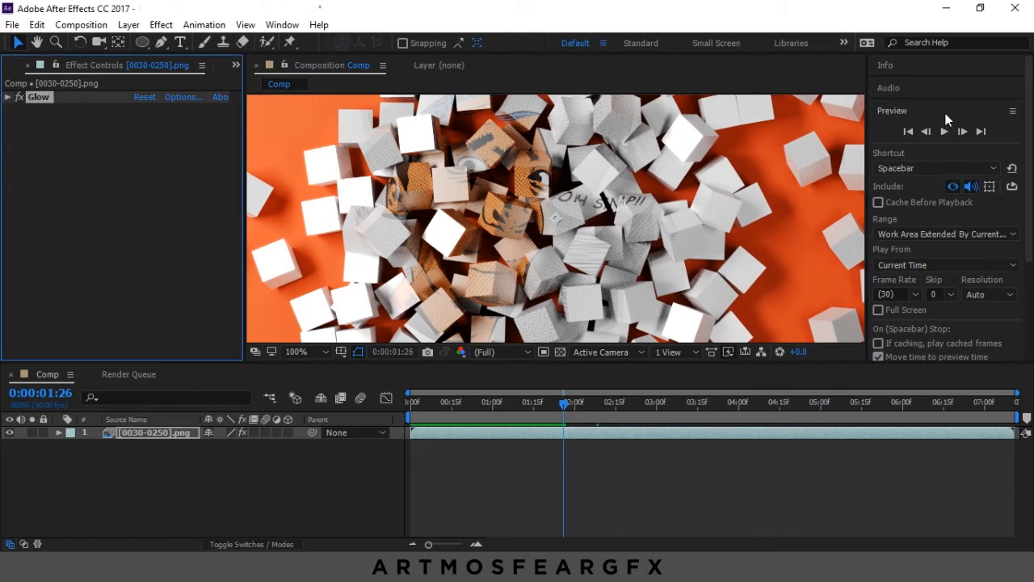
Step: Find the Curves effect and apply it to the rendered image sequence
{"action": "left_click", "coordinate": [945, 114]}
{"action": "left_click", "coordinate": [944, 138]}
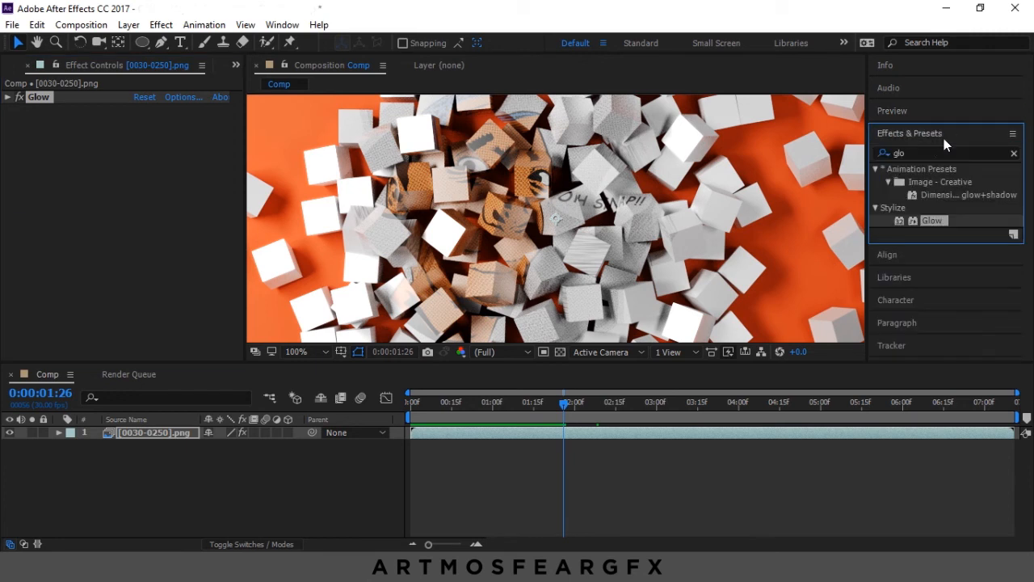
{"action": "left_click", "coordinate": [888, 153]}
{"action": "type", "text": "curves"}
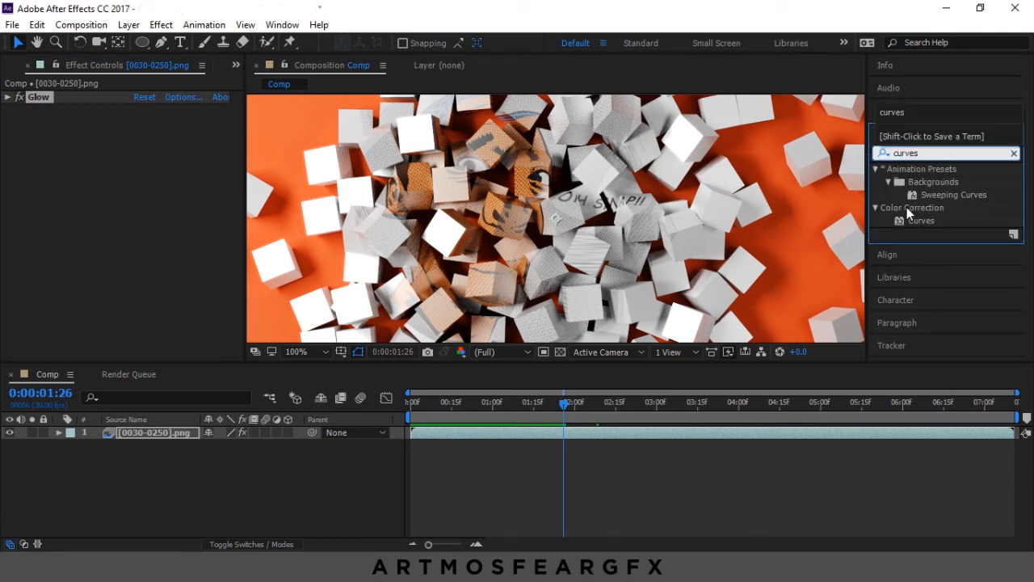
{"action": "left_click_drag", "start_coordinate": [919, 218], "coordinate": [632, 188]}
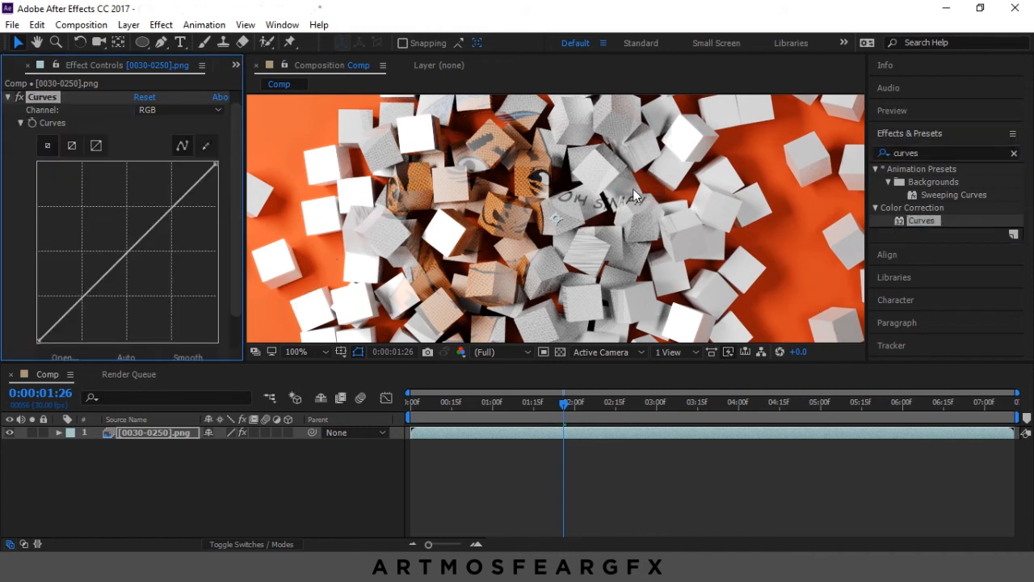
Step: Raise the upper part of the Red channel curve slightly in the Curves effect
{"action": "scroll", "coordinate": [589, 198], "scroll_direction": "down", "scroll_amount": 4}
{"action": "scroll", "coordinate": [583, 243], "scroll_direction": "up", "scroll_amount": 2}
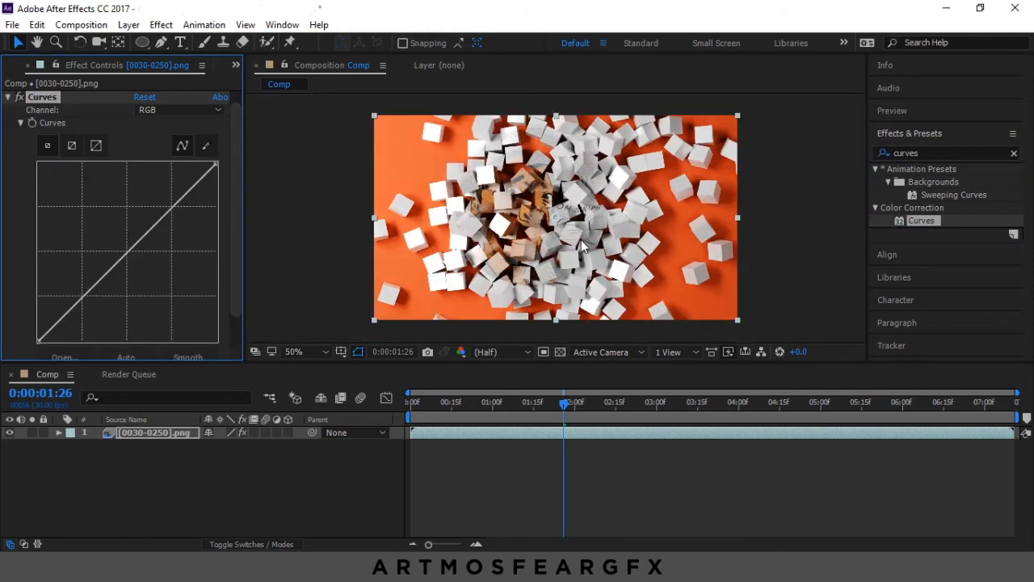
{"action": "scroll", "coordinate": [582, 245], "scroll_direction": "up", "scroll_amount": 2}
{"action": "left_click", "coordinate": [147, 111]}
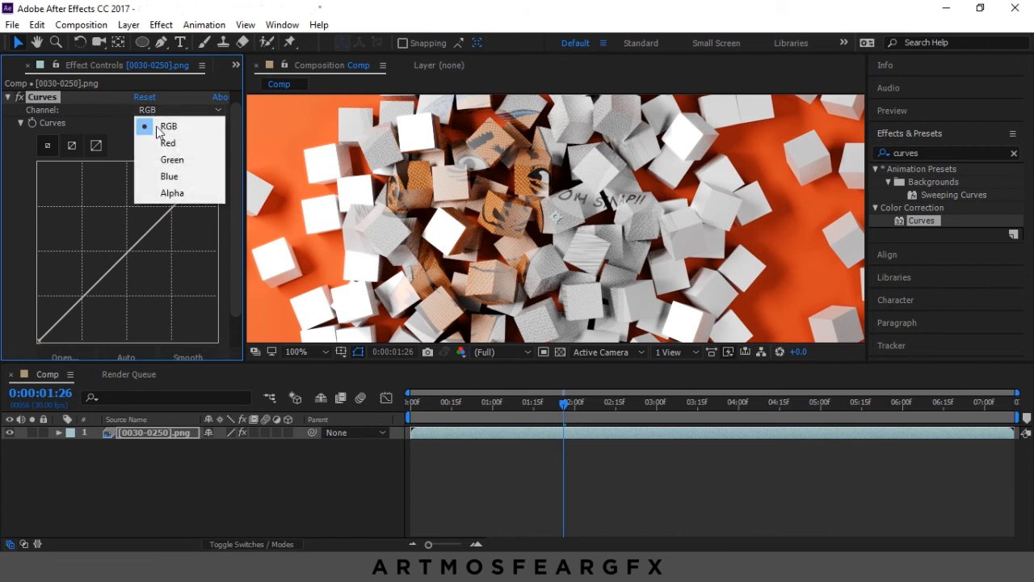
{"action": "left_click", "coordinate": [167, 143]}
{"action": "left_click_drag", "start_coordinate": [183, 197], "coordinate": [178, 197]}
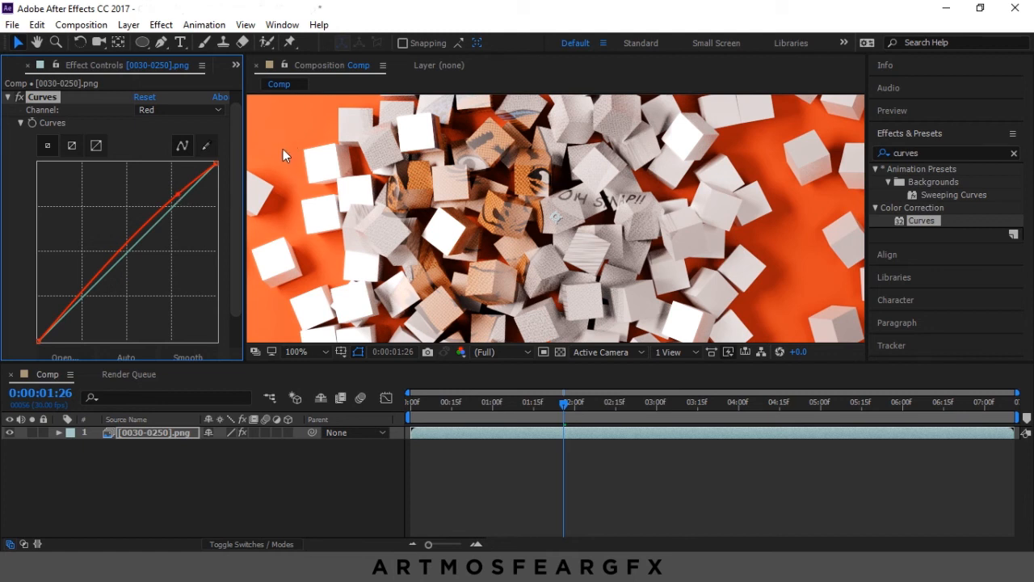
Step: Lower the Green channel curve slightly in its shadows
{"action": "left_click", "coordinate": [165, 110]}
{"action": "left_click", "coordinate": [165, 160]}
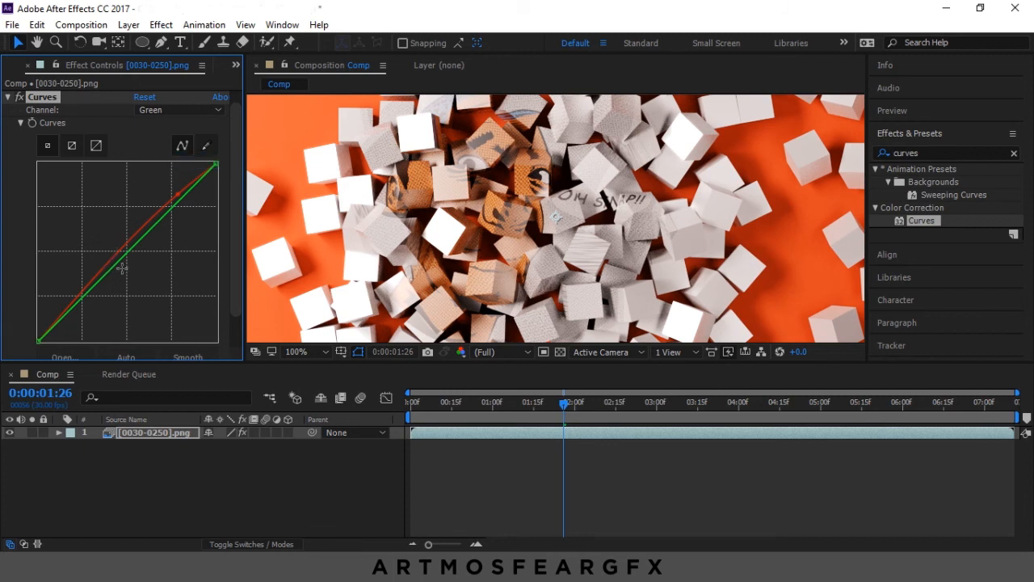
{"action": "left_click_drag", "start_coordinate": [86, 293], "coordinate": [97, 299]}
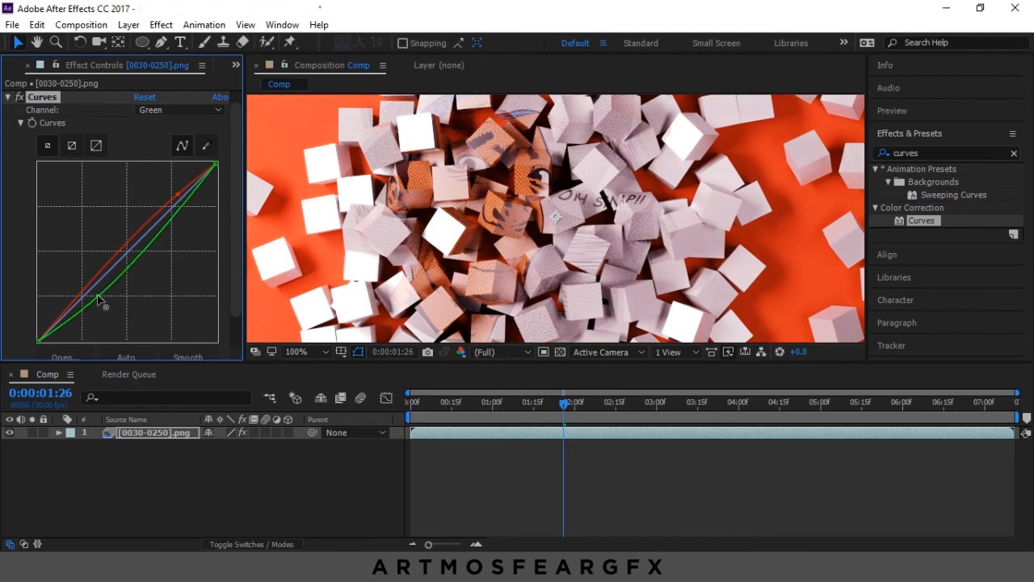
Step: Raise the Blue channel curve slightly around its midtones and collapse the Curves effect's settings
{"action": "left_click", "coordinate": [153, 113]}
{"action": "left_click", "coordinate": [178, 177]}
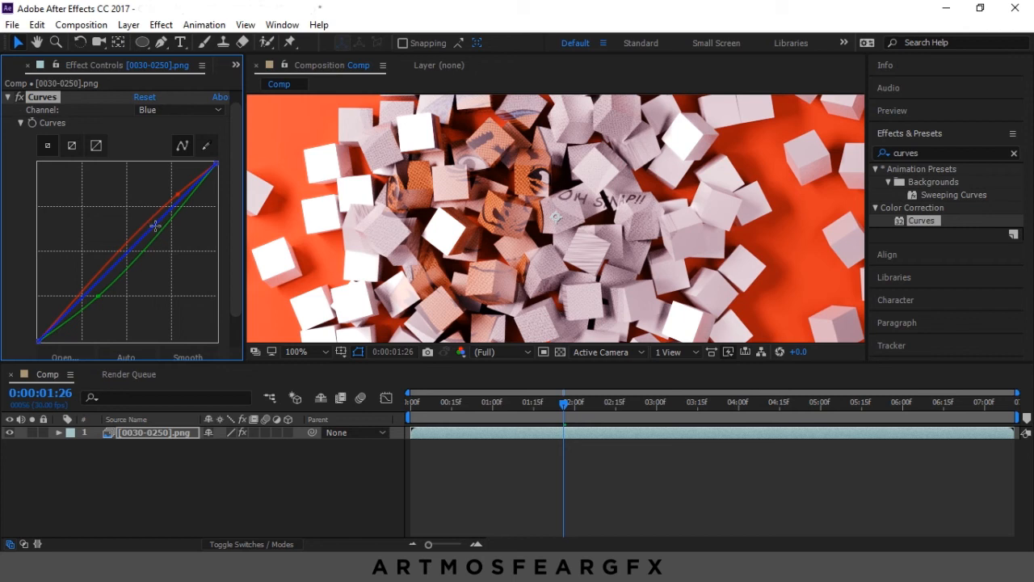
{"action": "left_click_drag", "start_coordinate": [148, 231], "coordinate": [139, 223]}
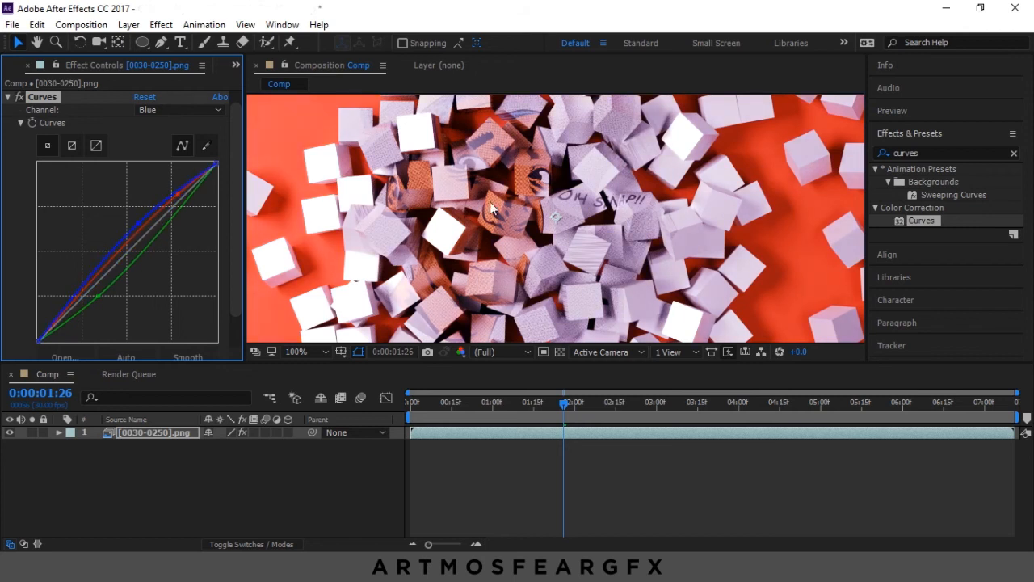
{"action": "scroll", "coordinate": [494, 208], "scroll_direction": "down", "scroll_amount": 2}
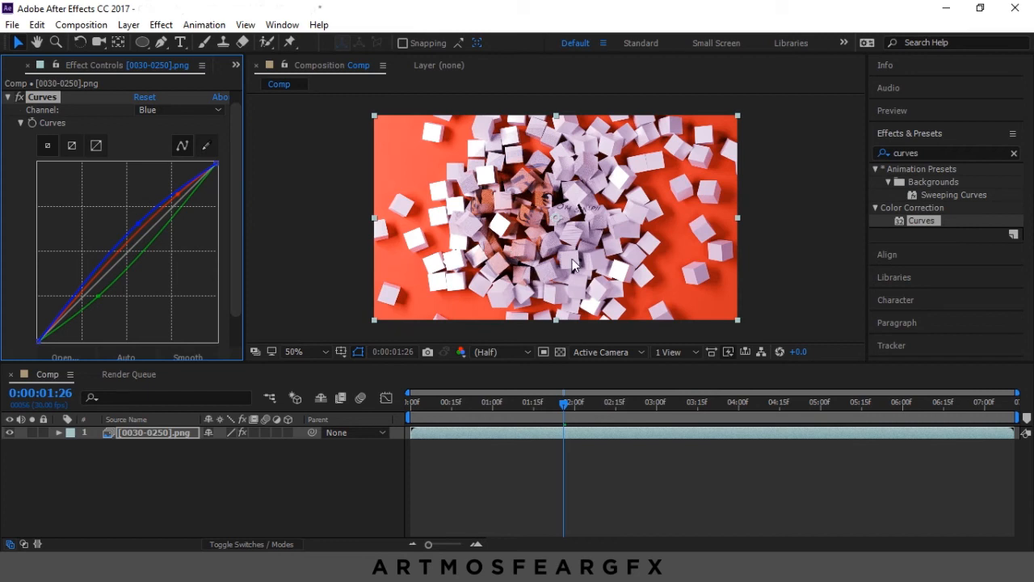
{"action": "left_click", "coordinate": [7, 97]}
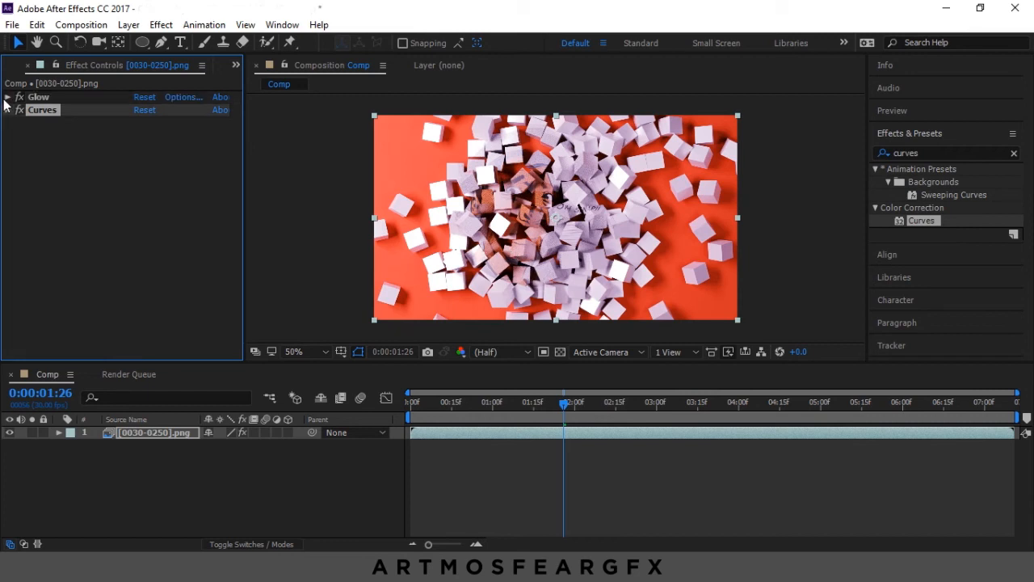
{"action": "left_click", "coordinate": [954, 154]}
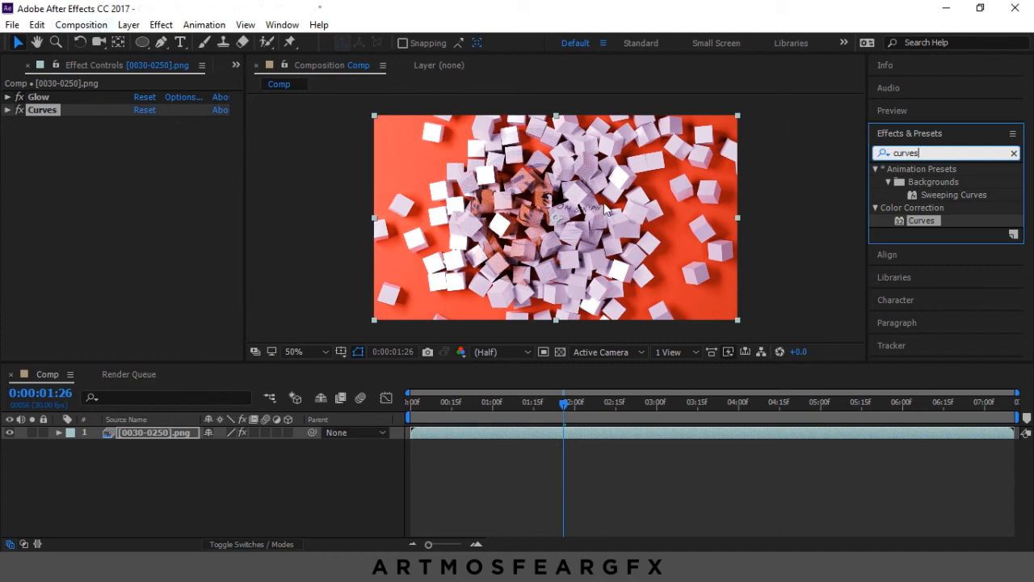
{"action": "left_click", "coordinate": [161, 25]}
{"action": "mouse_move", "coordinate": [90, 27]}
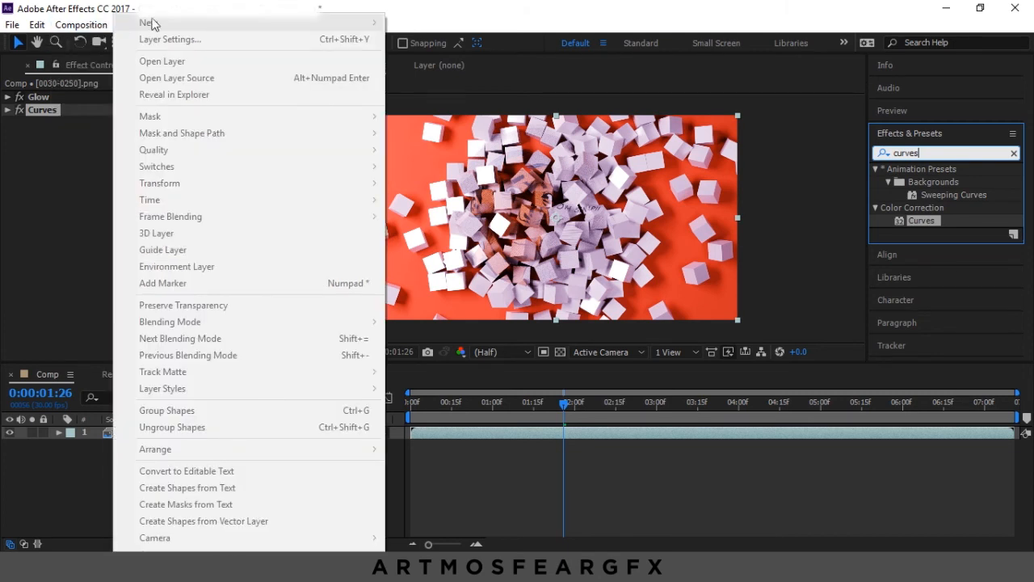
{"action": "left_click", "coordinate": [650, 21]}
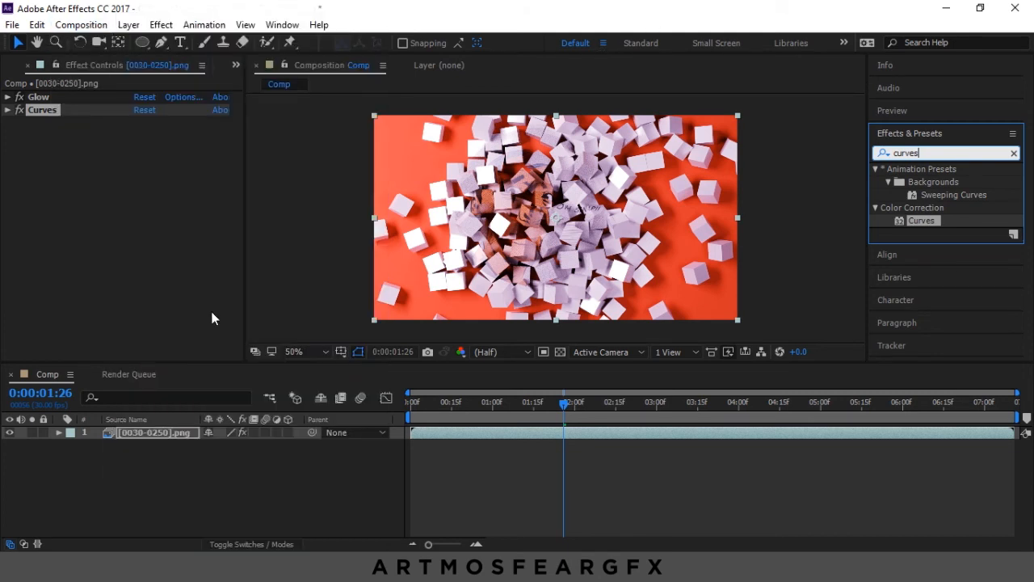
Step: Create a black solid layer of 960 by 540 px above the image sequence
{"action": "left_click", "coordinate": [158, 430]}
{"action": "left_click", "coordinate": [99, 27]}
{"action": "mouse_move", "coordinate": [128, 24]}
{"action": "mouse_move", "coordinate": [187, 24]}
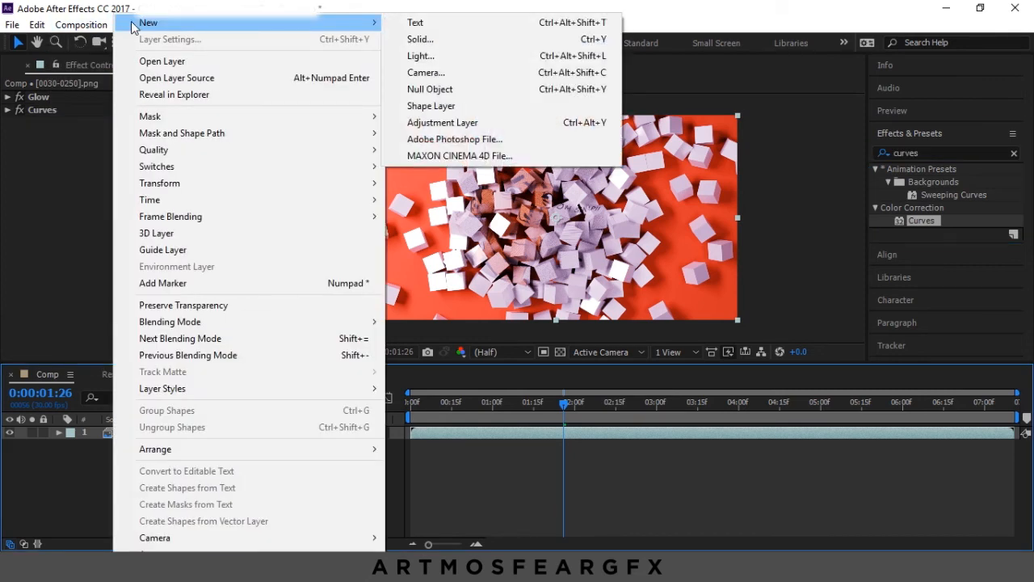
{"action": "left_click", "coordinate": [420, 40]}
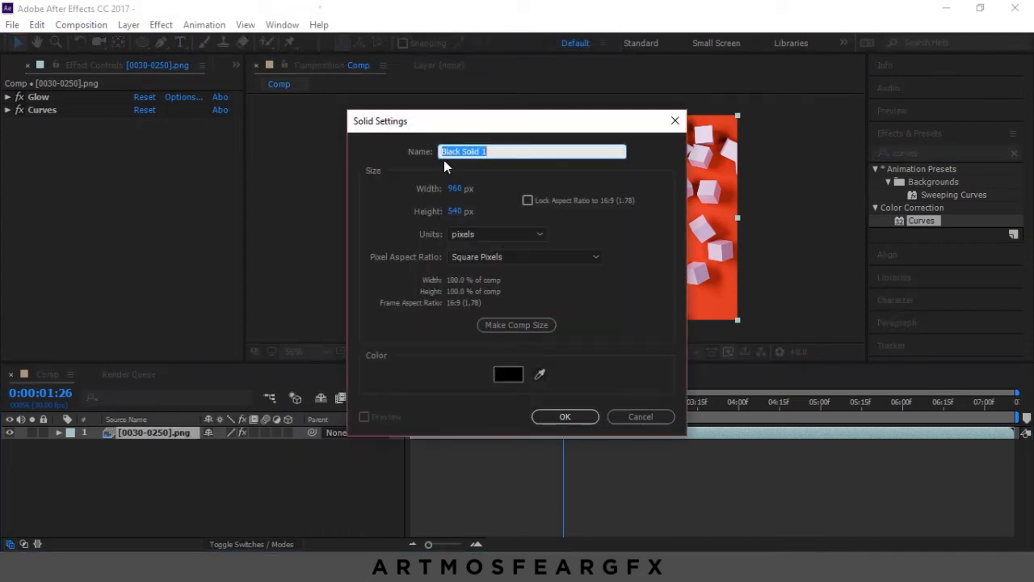
{"action": "left_click", "coordinate": [503, 379]}
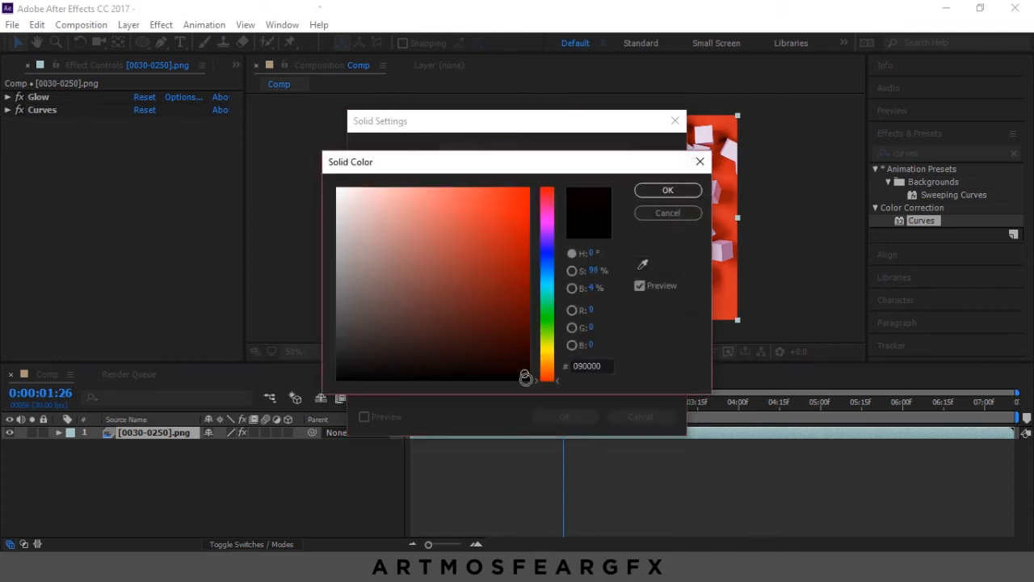
{"action": "left_click", "coordinate": [664, 191]}
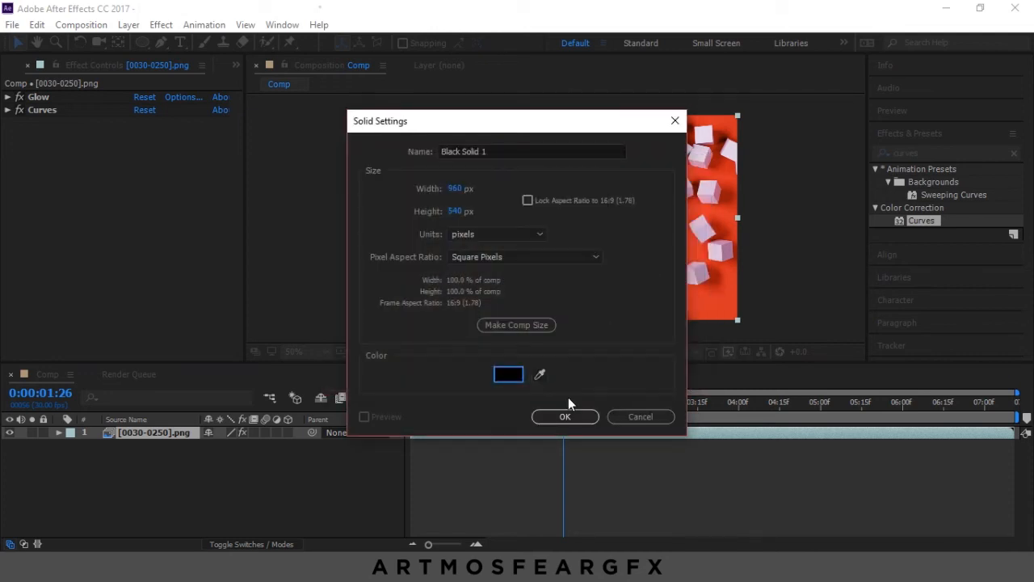
{"action": "left_click", "coordinate": [563, 417]}
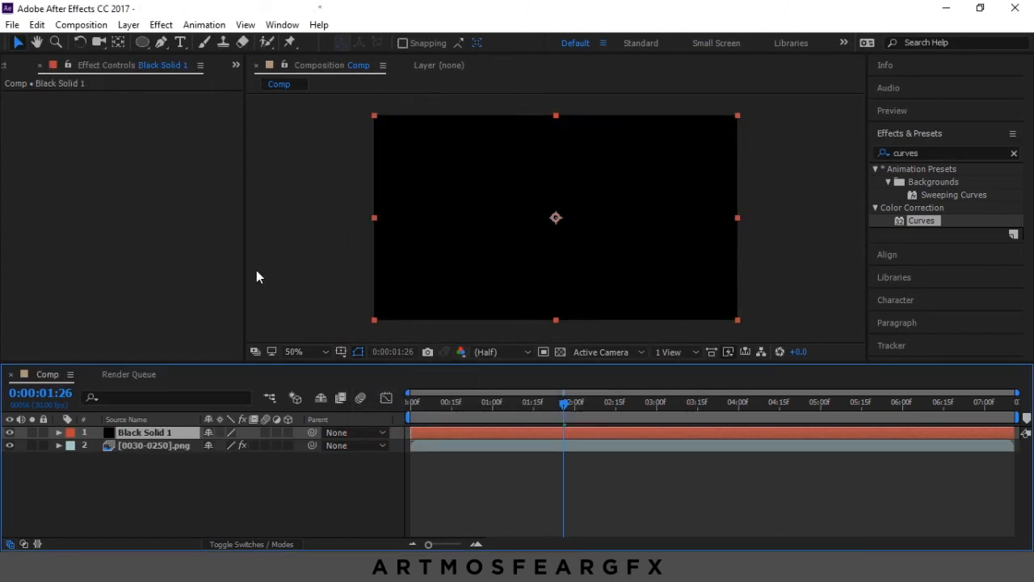
Step: Draw a wide elliptical mask over most of the black solid and shift it up slightly to center it in the frame
{"action": "left_click_drag", "start_coordinate": [139, 50], "coordinate": [217, 74]}
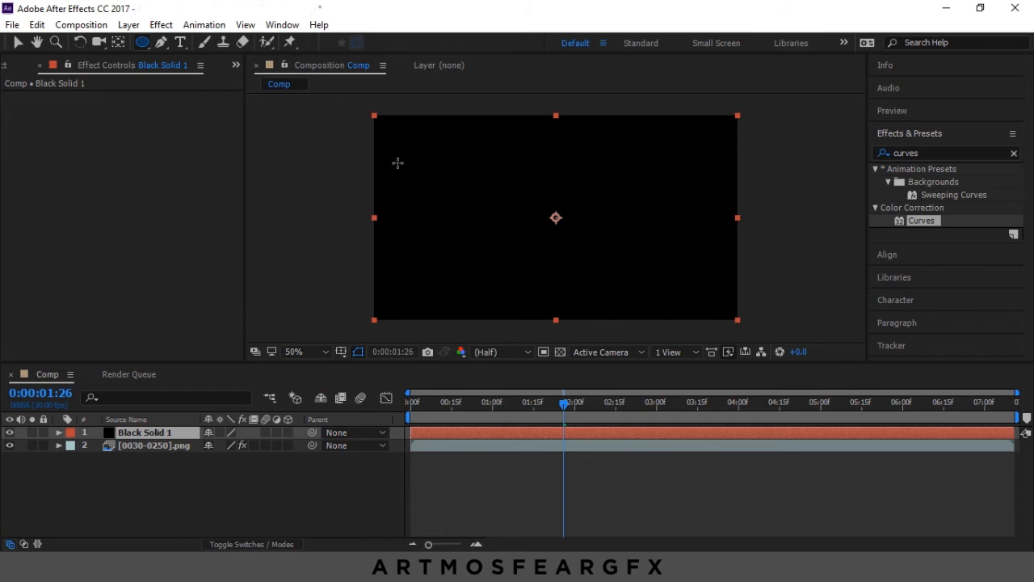
{"action": "left_click_drag", "start_coordinate": [393, 133], "coordinate": [724, 314]}
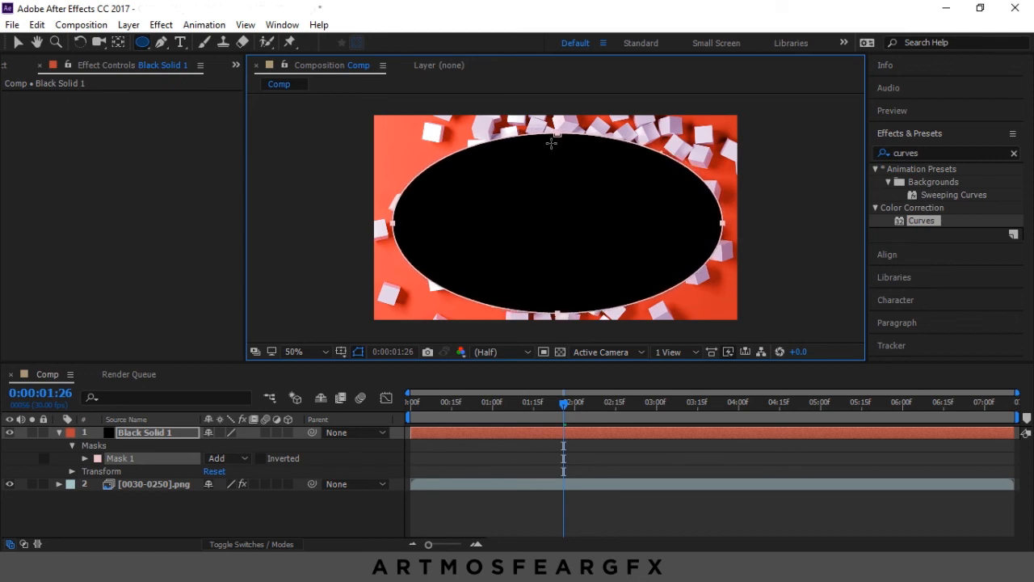
{"action": "left_click", "coordinate": [18, 42]}
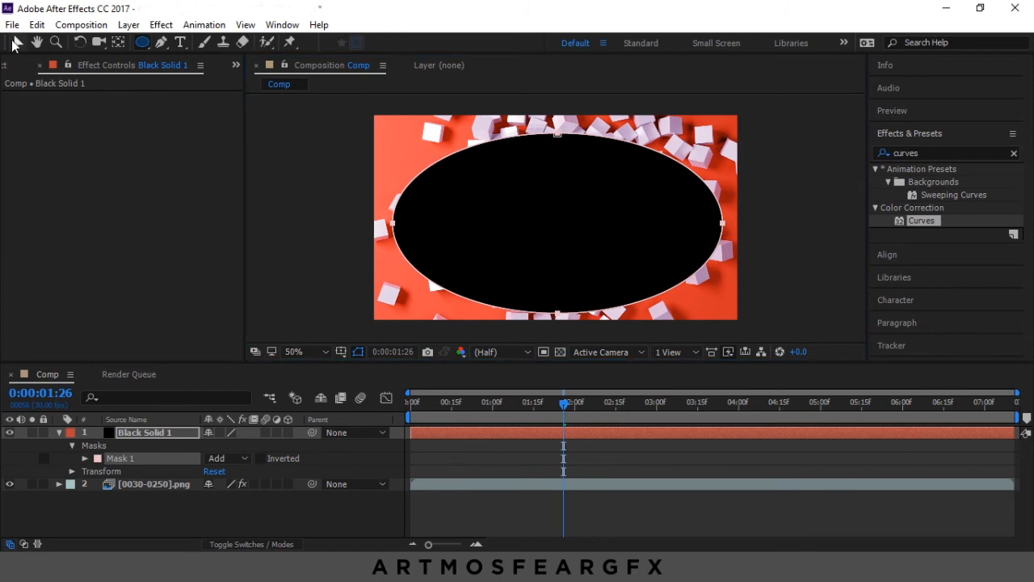
{"action": "left_click_drag", "start_coordinate": [557, 135], "coordinate": [558, 131]}
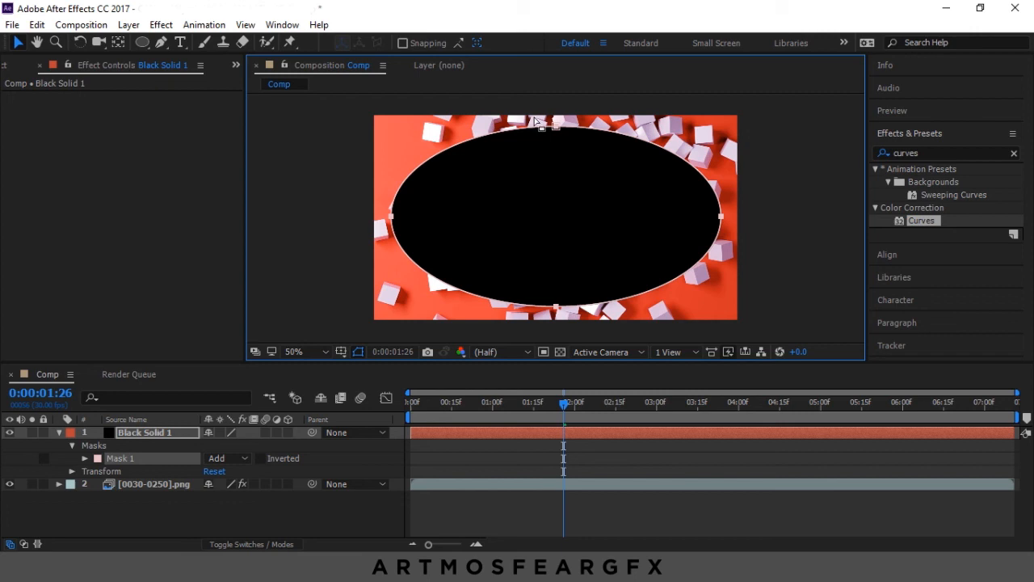
Step: Invert the elliptical mask on the black solid and set its Mask Feather to 122 pixels
{"action": "left_click", "coordinate": [260, 459]}
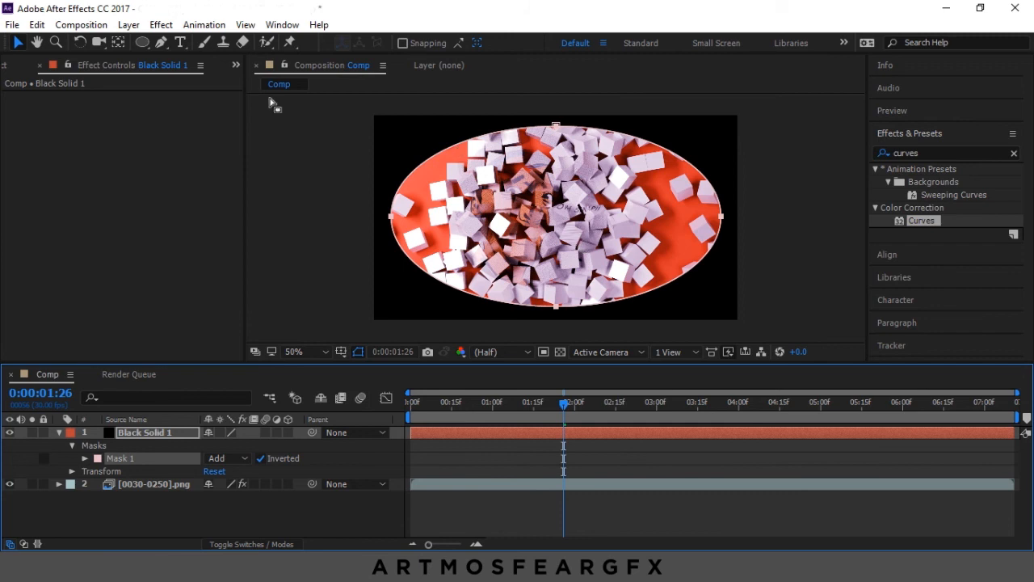
{"action": "left_click", "coordinate": [150, 436]}
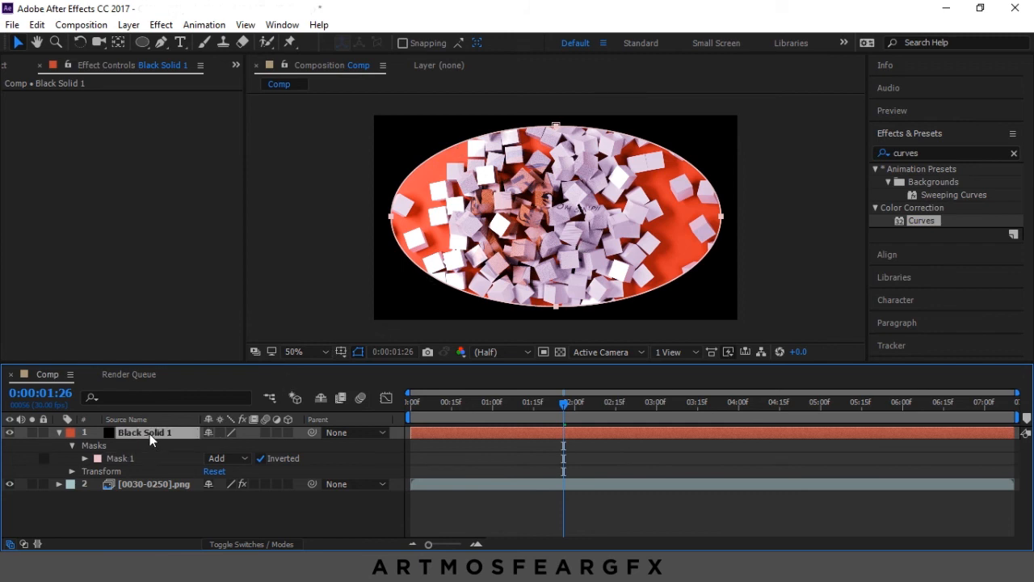
{"action": "key", "text": "f"}
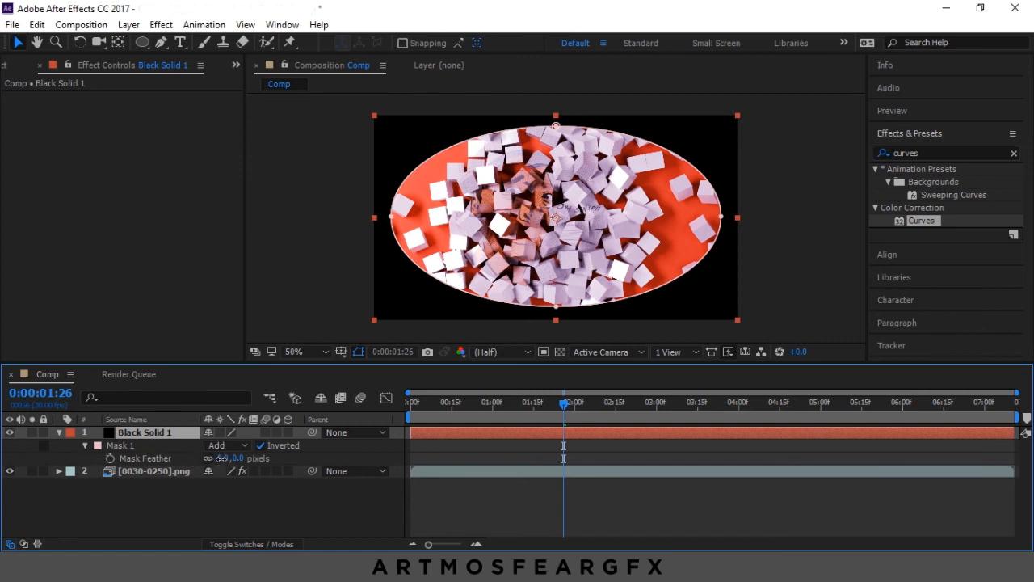
{"action": "left_click_drag", "start_coordinate": [222, 458], "coordinate": [334, 481]}
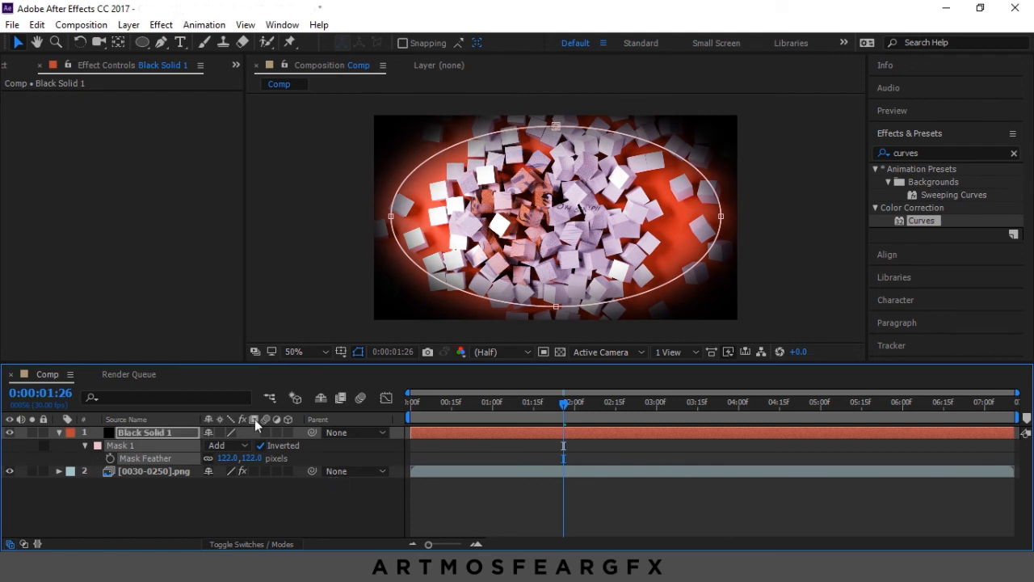
Step: Set the black solid's Opacity to 20%
{"action": "left_click", "coordinate": [145, 434]}
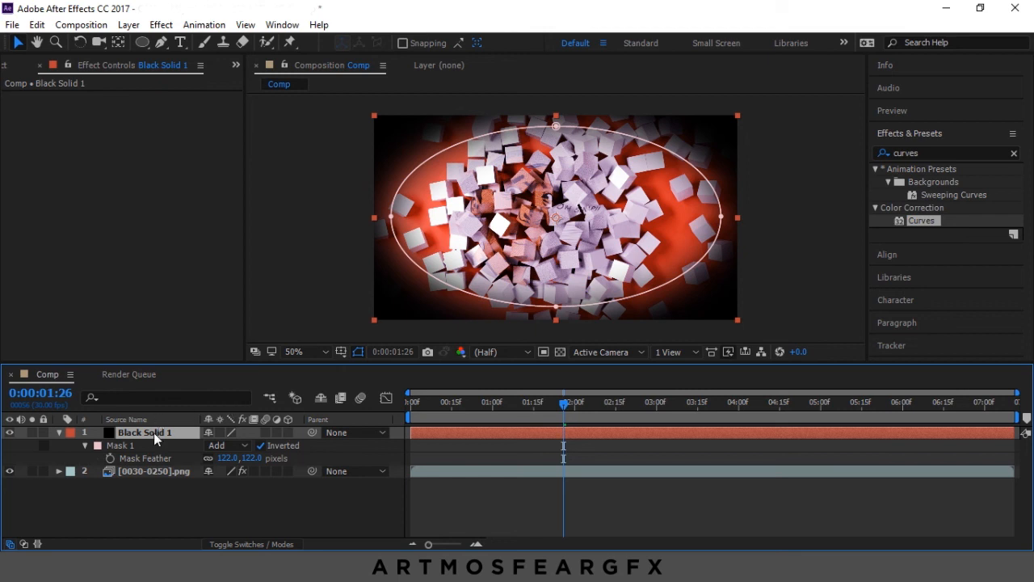
{"action": "key", "text": "t"}
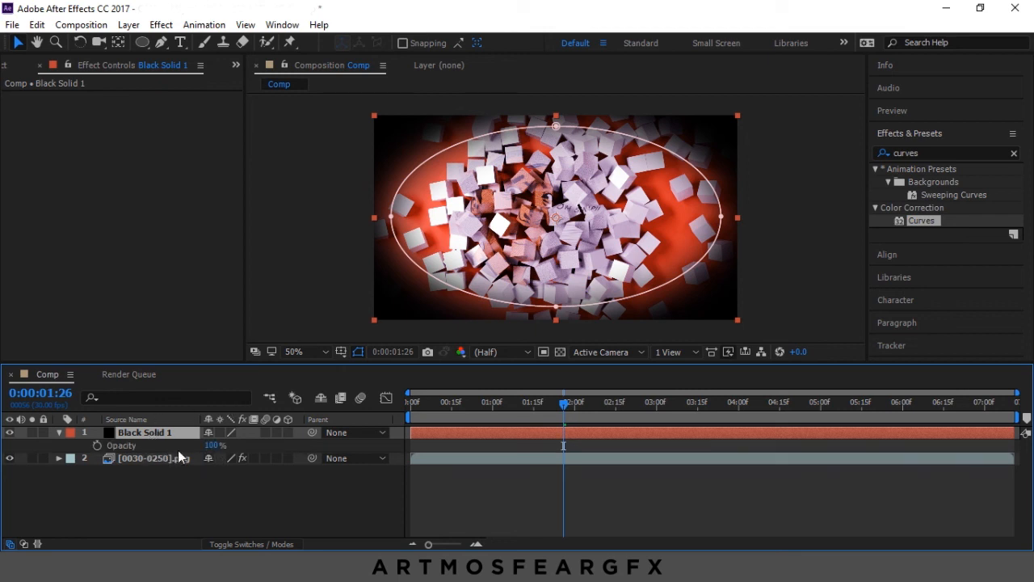
{"action": "left_click_drag", "start_coordinate": [212, 445], "coordinate": [104, 445]}
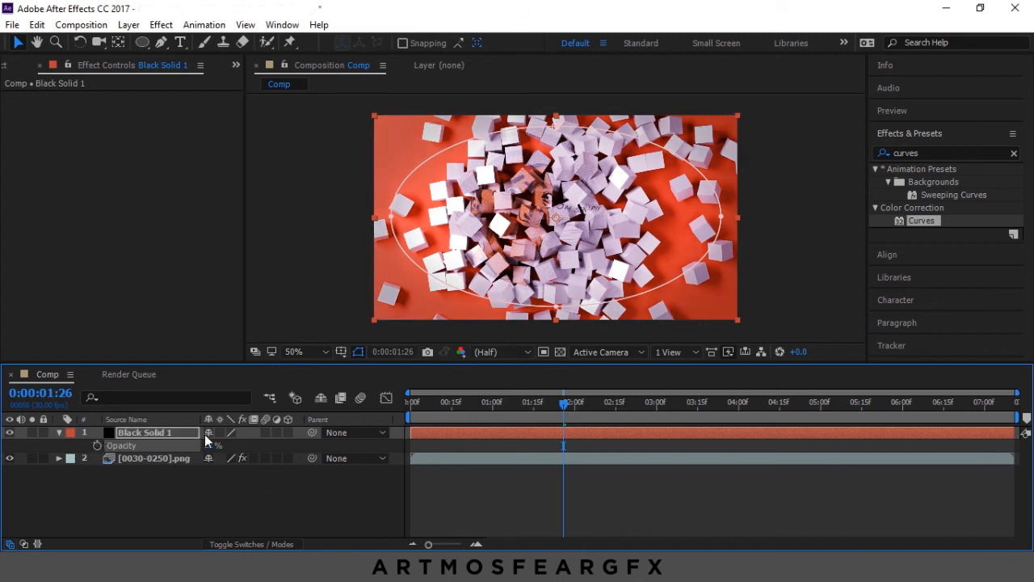
{"action": "left_click_drag", "start_coordinate": [209, 444], "coordinate": [186, 444]}
{"action": "left_click", "coordinate": [206, 445]}
{"action": "type", "text": "2"}
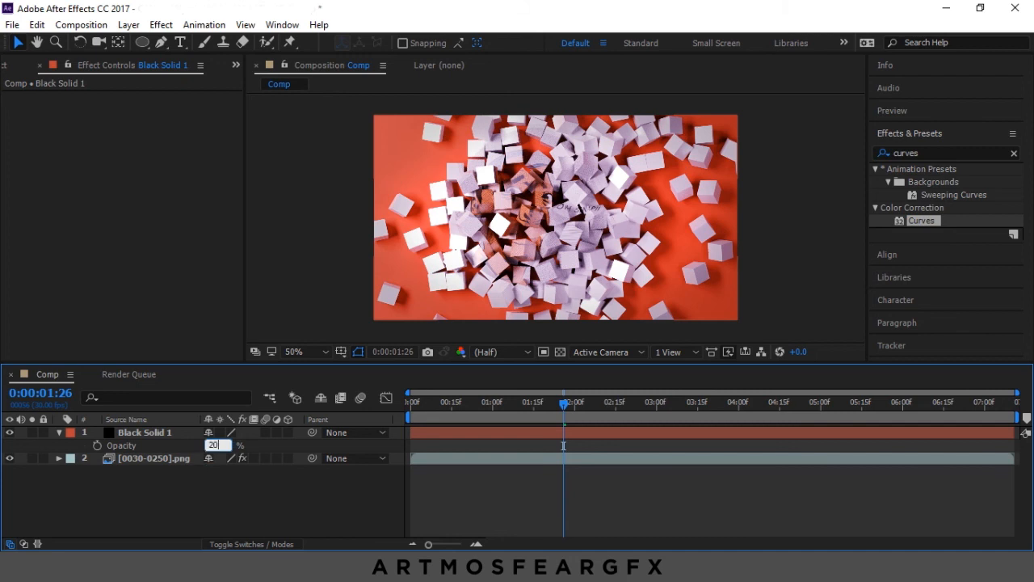
{"action": "type", "text": "0"}
{"action": "key", "text": "Return"}
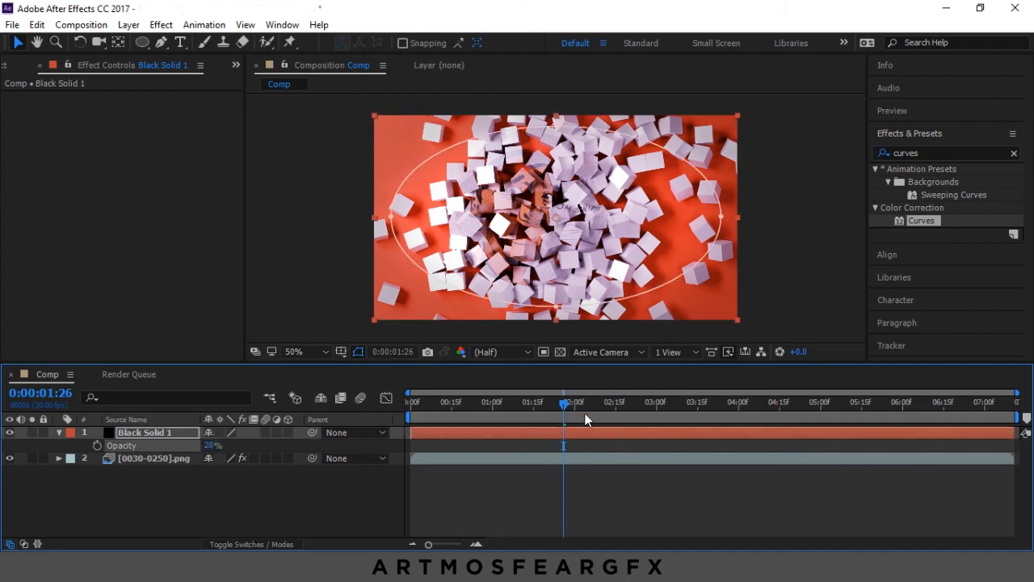
Step: Compare the image with the vignette solid hidden and shown, and return the playhead to the start of the composition
{"action": "left_click", "coordinate": [10, 433]}
{"action": "left_click", "coordinate": [10, 433]}
{"action": "left_click", "coordinate": [10, 433]}
{"action": "left_click", "coordinate": [10, 433]}
{"action": "left_click_drag", "start_coordinate": [563, 402], "coordinate": [389, 408]}
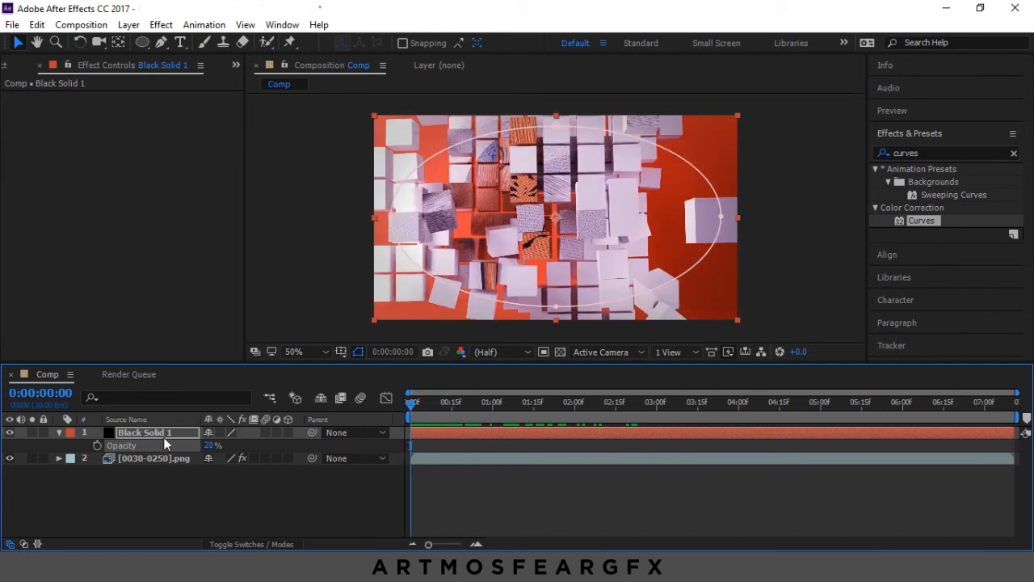
{"action": "left_click", "coordinate": [59, 433]}
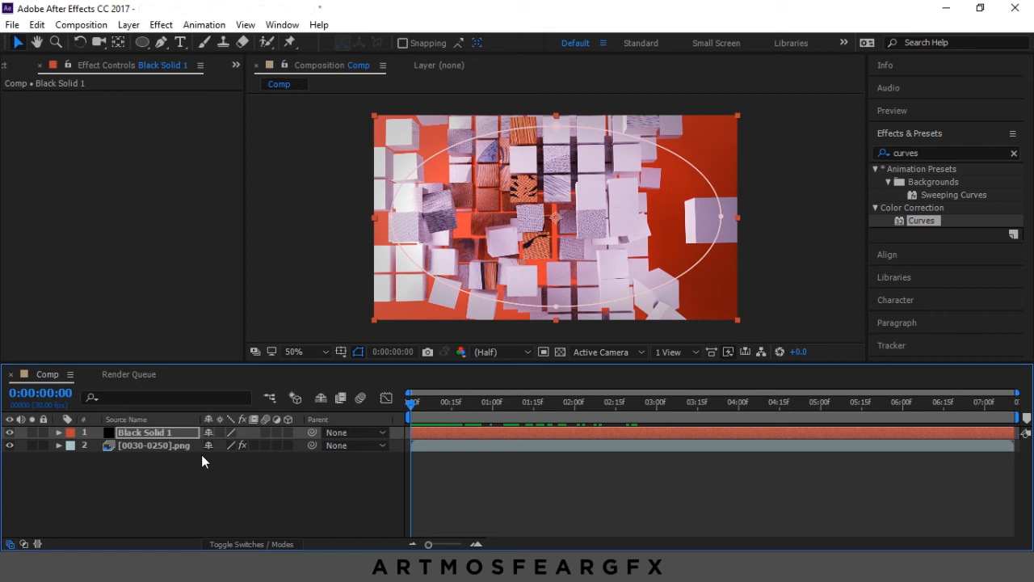
Step: Add the composition to the render queue and confirm its output module settings with the AVI format
{"action": "key", "text": "ctrl+m"}
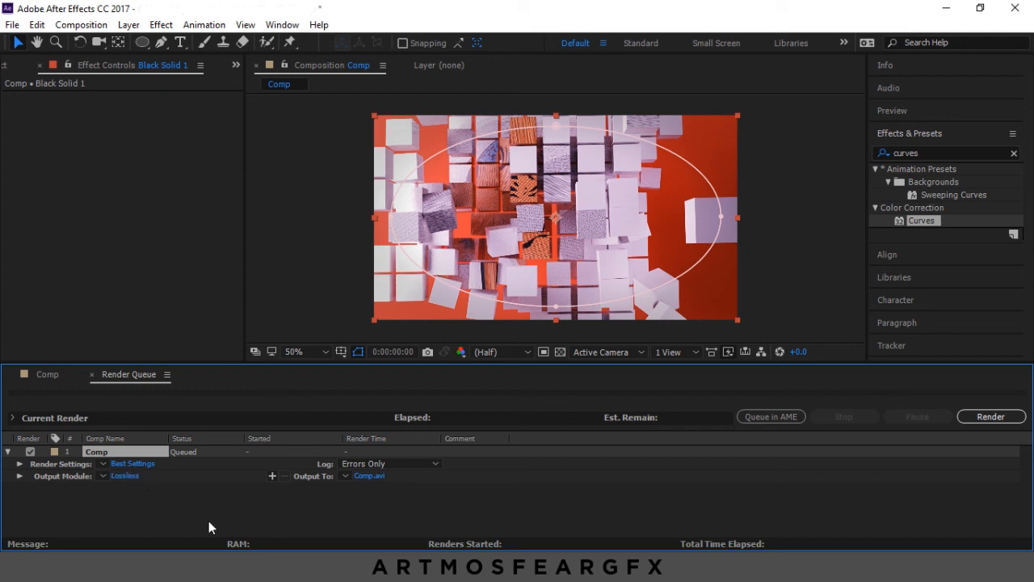
{"action": "left_click", "coordinate": [126, 475]}
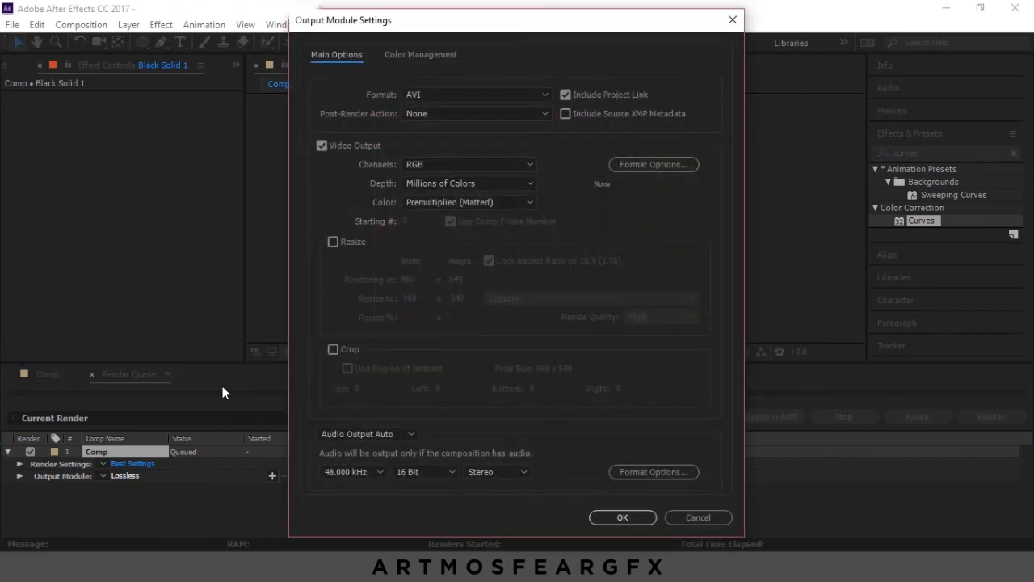
{"action": "left_click", "coordinate": [474, 95]}
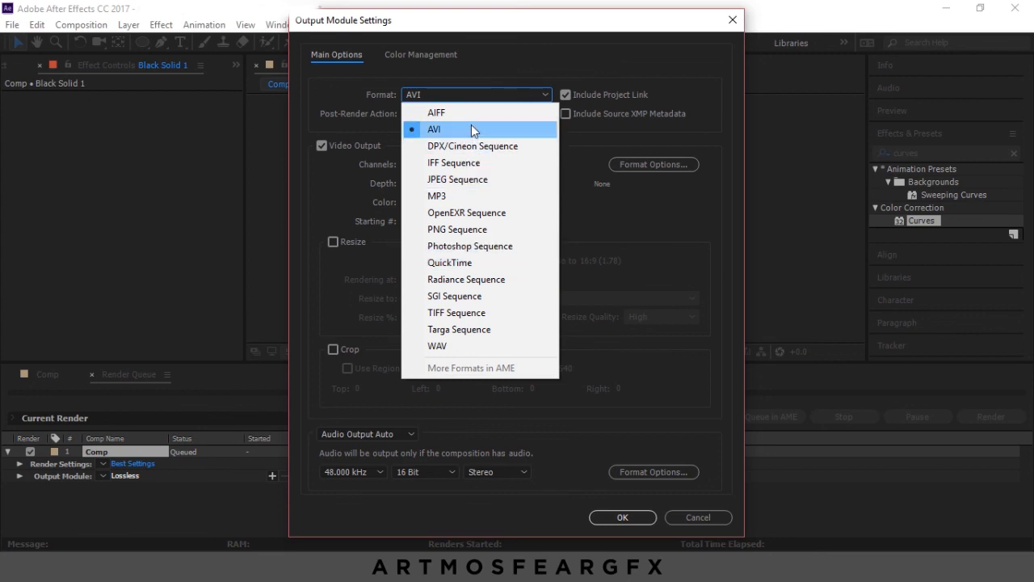
{"action": "left_click", "coordinate": [629, 247]}
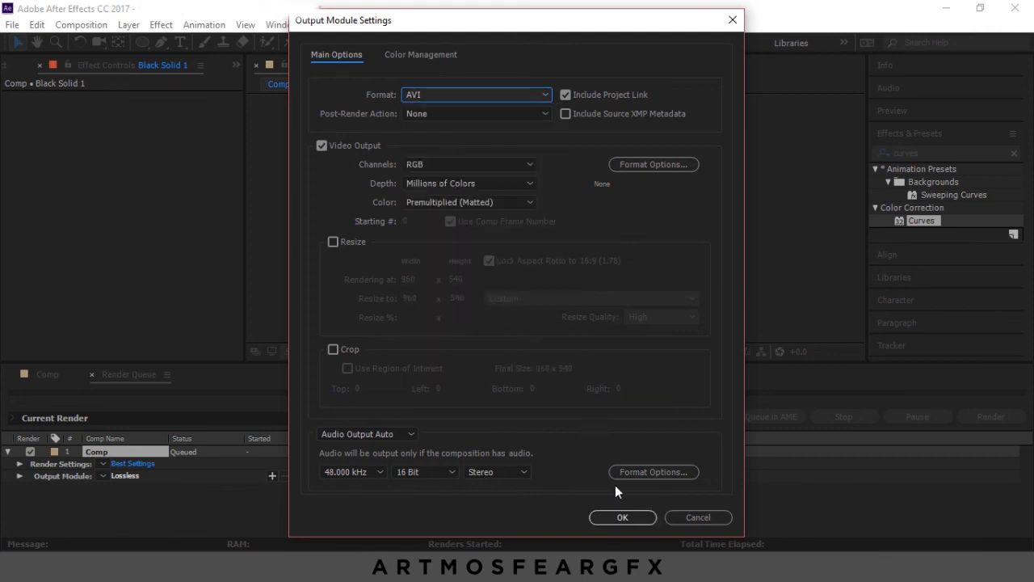
{"action": "left_click", "coordinate": [617, 520]}
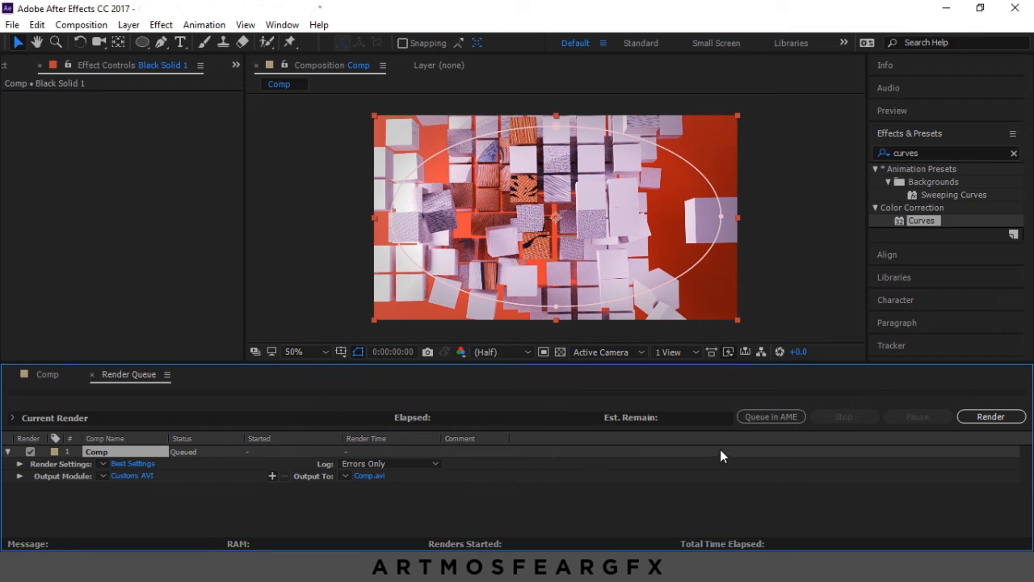
Step: Send the queued composition to Adobe Media Encoder, and switch back to After Effects
{"action": "left_click", "coordinate": [774, 417]}
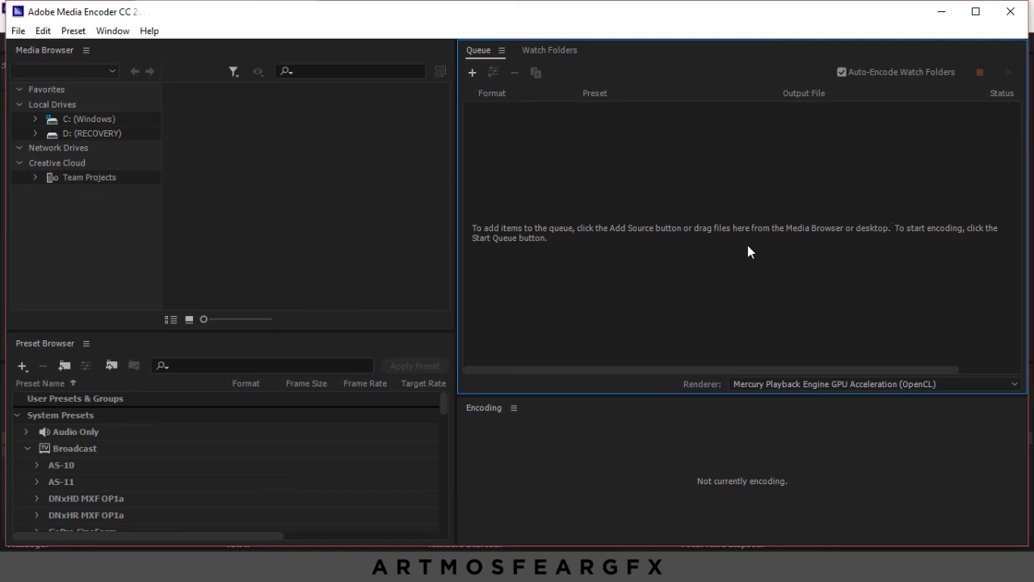
{"action": "left_click", "coordinate": [941, 12]}
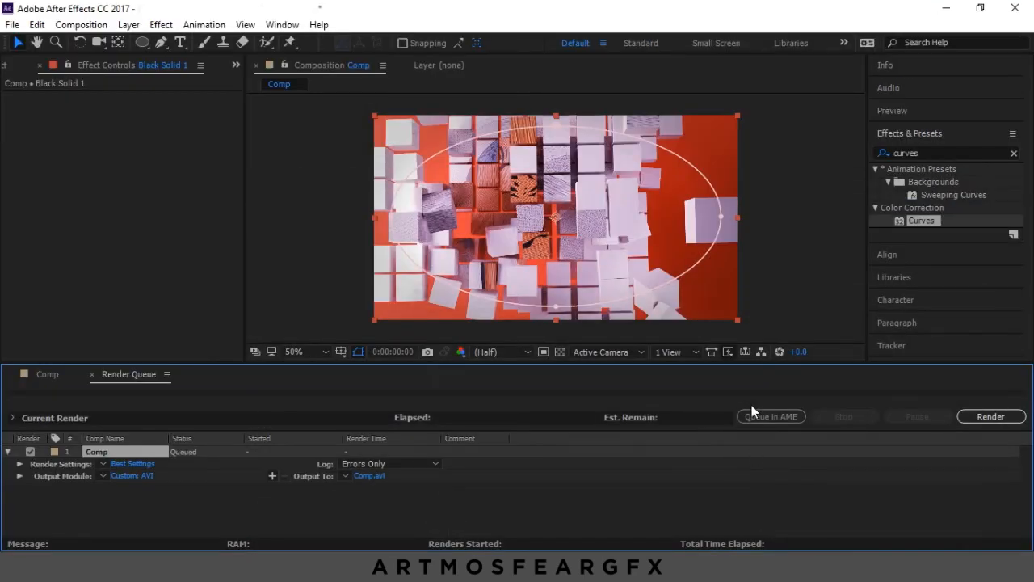
Step: Check the output destination of Comp.avi without changing it and start rendering the queued composition
{"action": "left_click", "coordinate": [367, 476]}
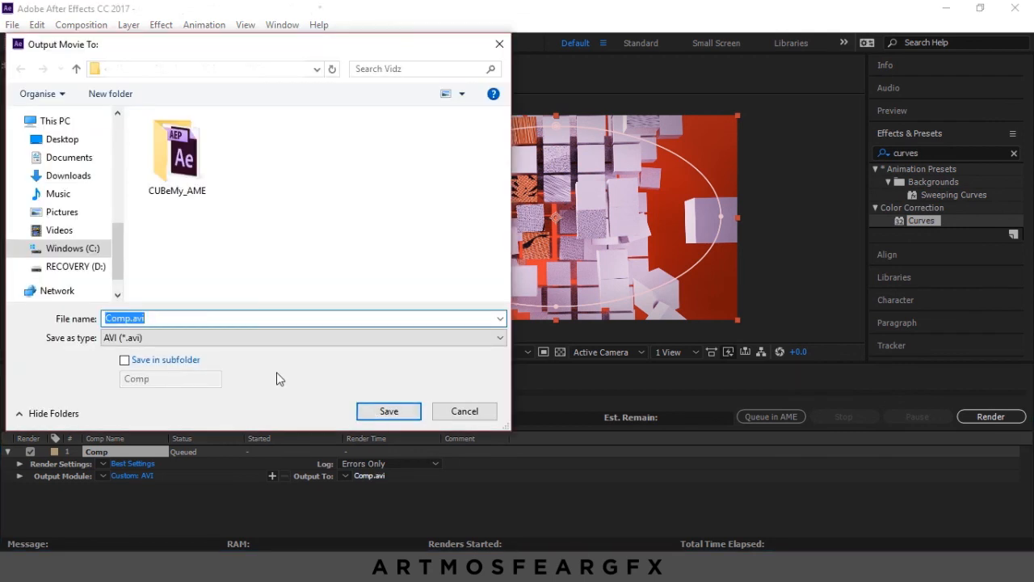
{"action": "left_click", "coordinate": [465, 412]}
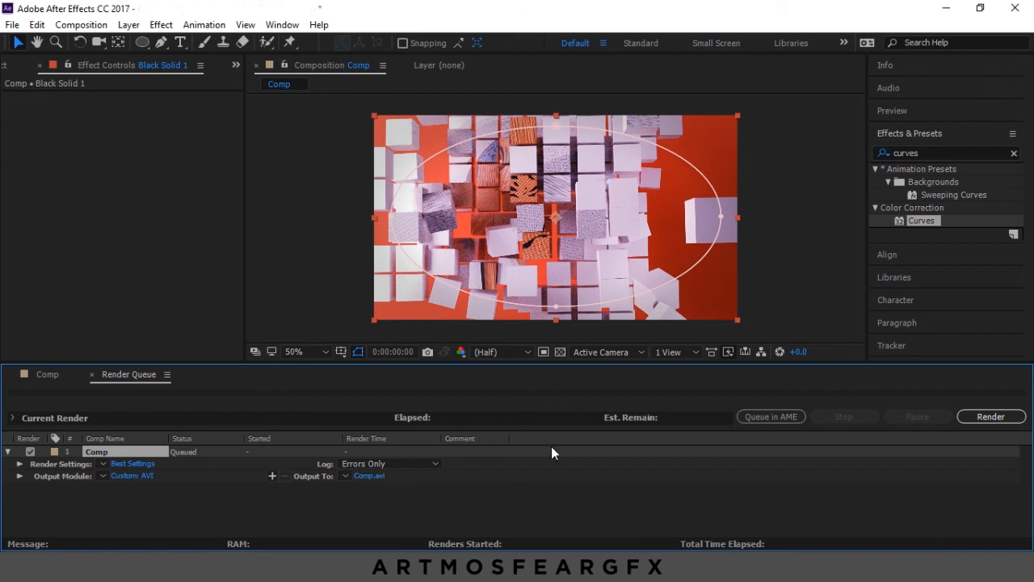
{"action": "left_click", "coordinate": [976, 419]}
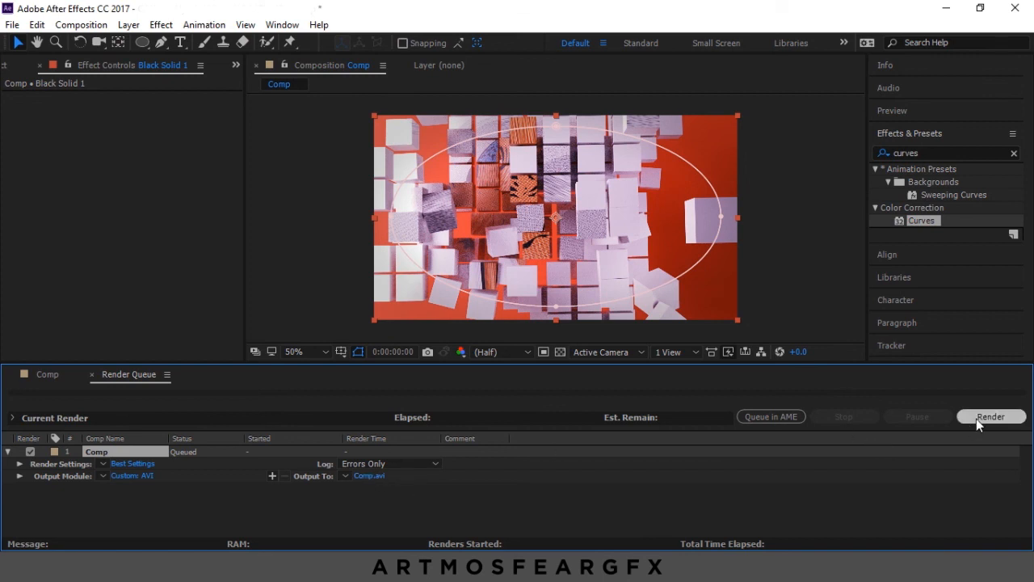